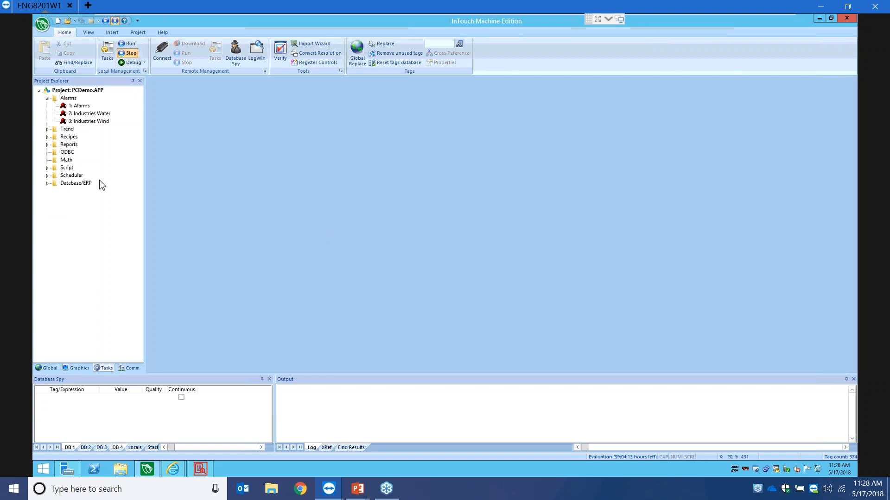
- Check the TCP/IP Server Runtime task among the project's execution tasks
click(109, 54)
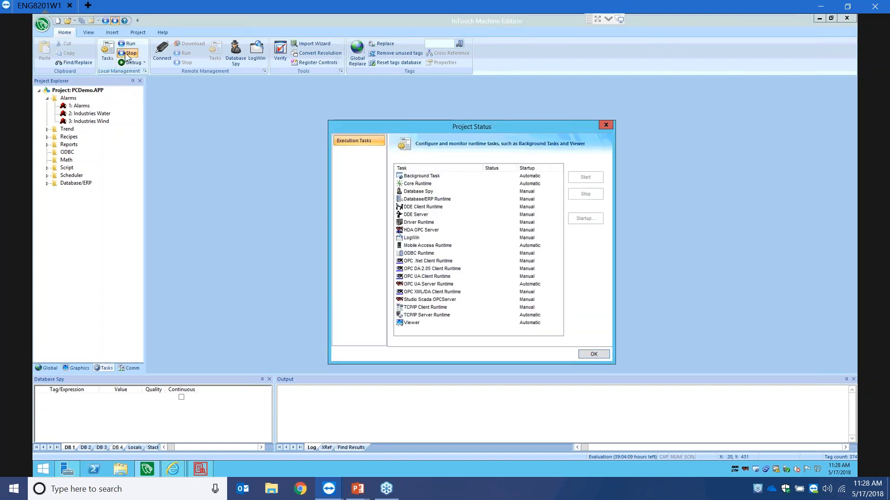
click(439, 316)
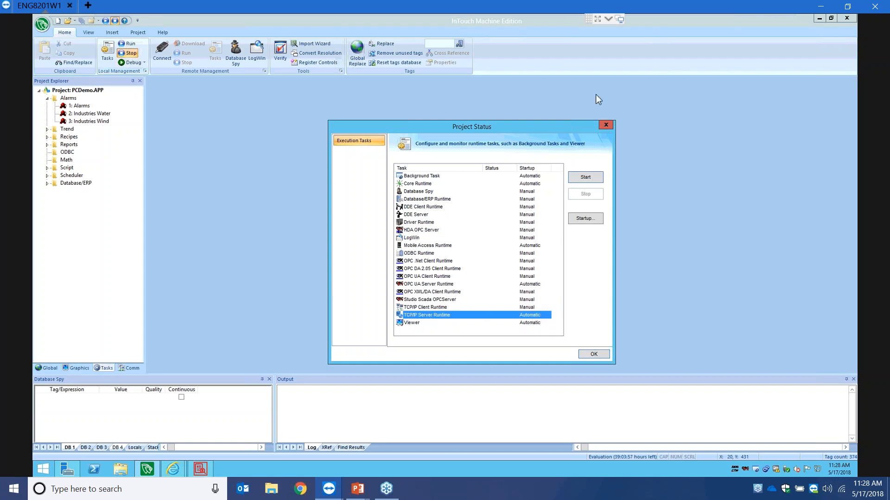
click(606, 126)
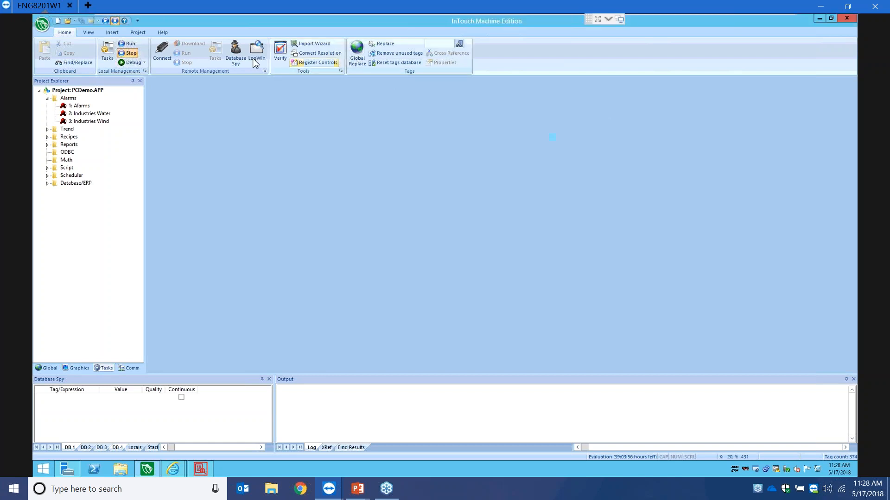
- Review the Guest group's access rights in the Security System, closing it unchanged
click(139, 33)
click(292, 52)
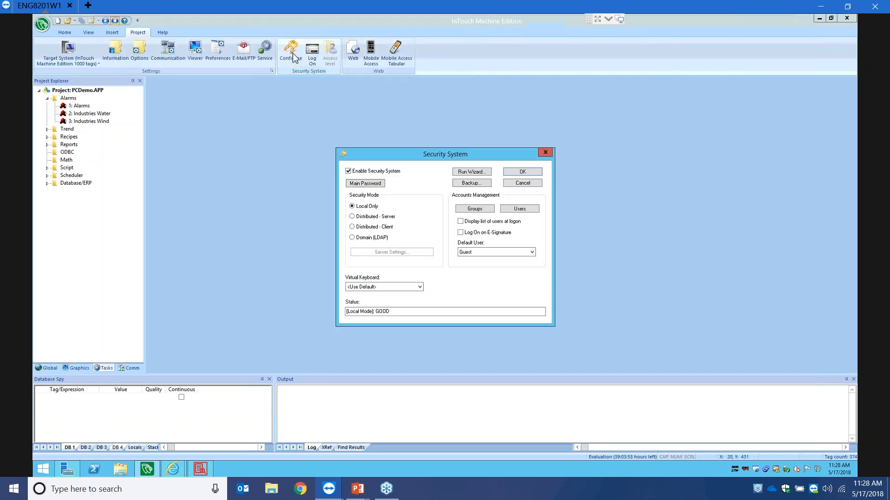
click(474, 209)
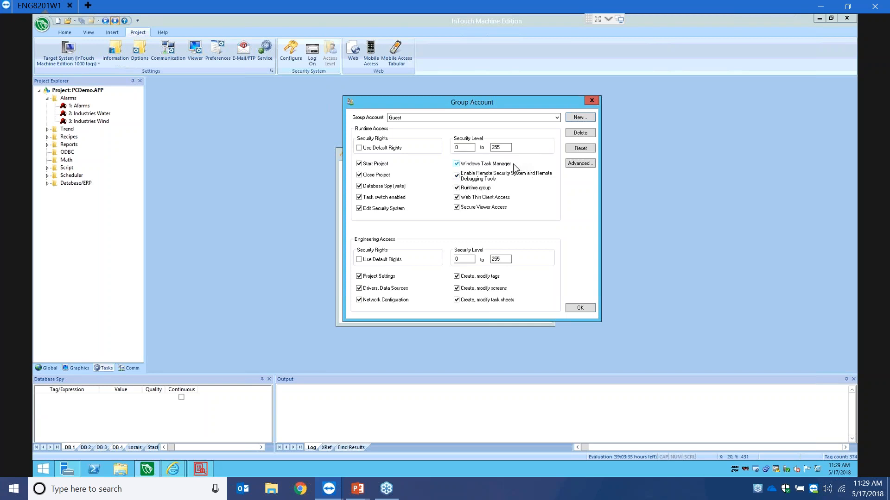
drag(511, 103, 569, 110)
click(650, 109)
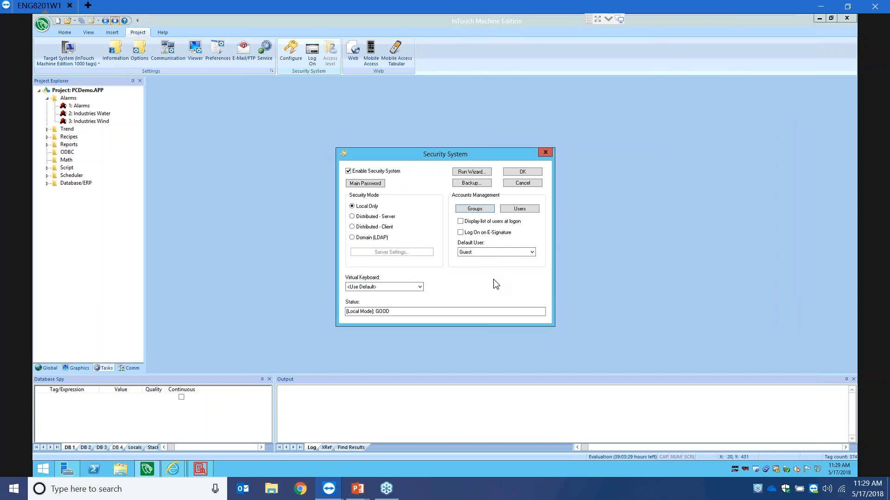
click(548, 147)
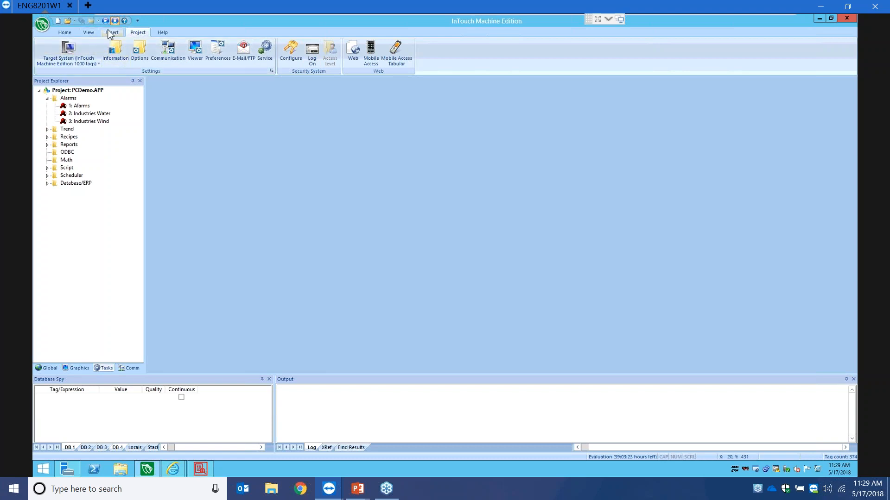
- Inspect the project's TCP communication settings, leaving port 1234 unchanged, and cancel
click(64, 33)
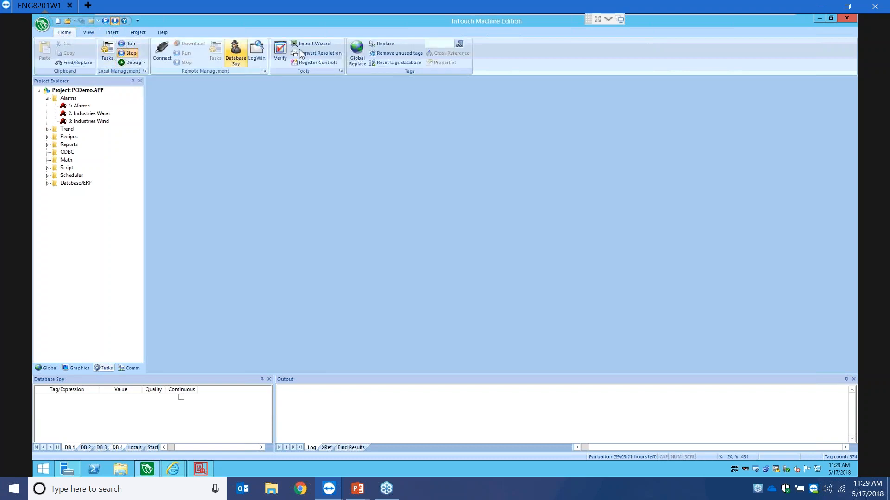
click(138, 33)
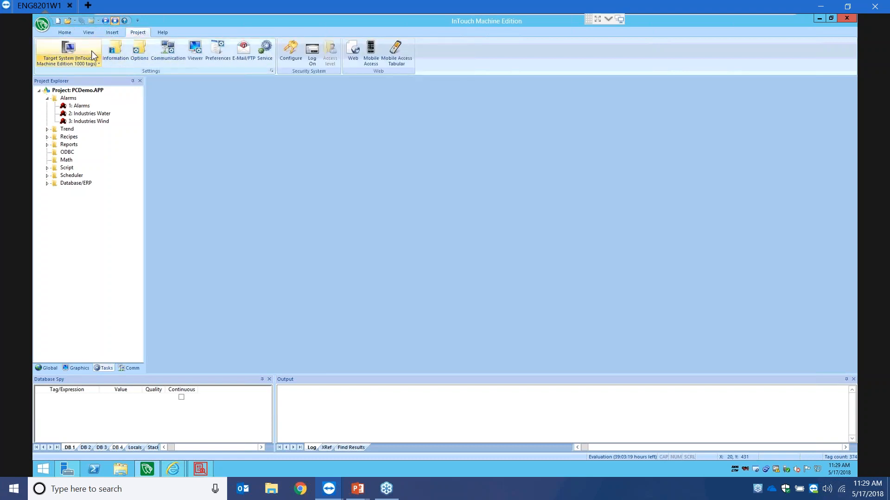
click(165, 56)
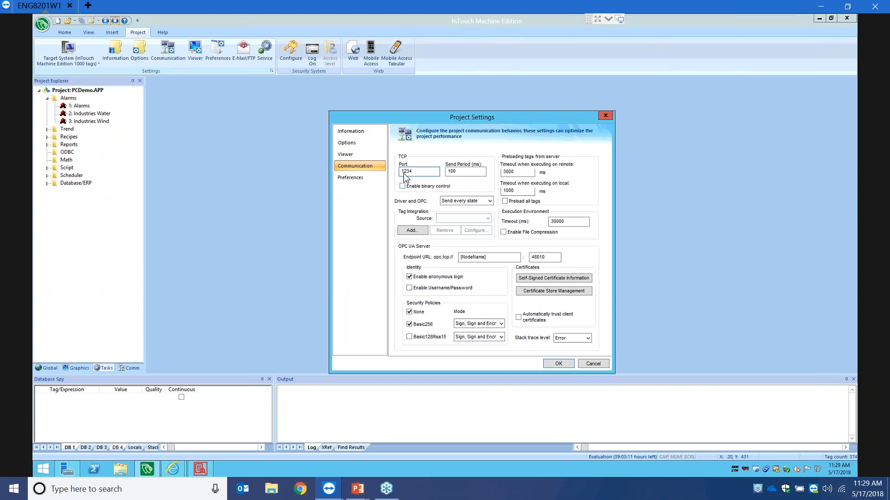
click(604, 363)
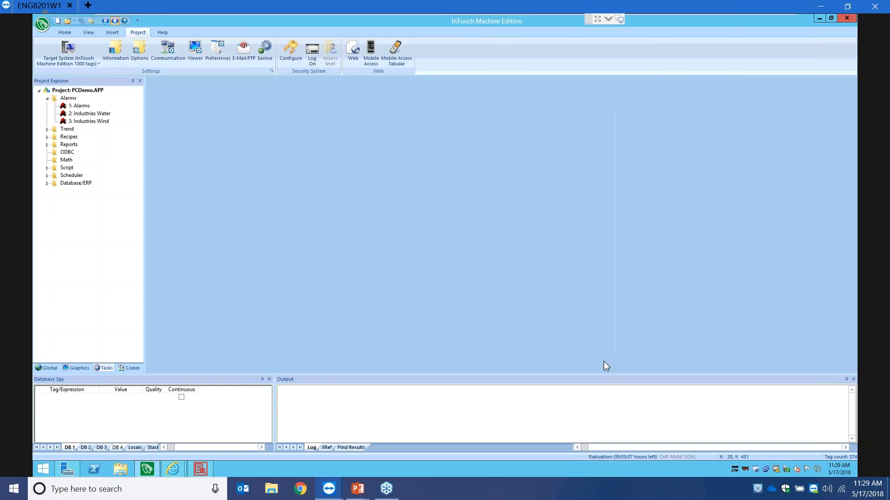
- Open the 1: Alarms, 2: Industries Water and 3: Industries Wind worksheets, then run the project
click(86, 107)
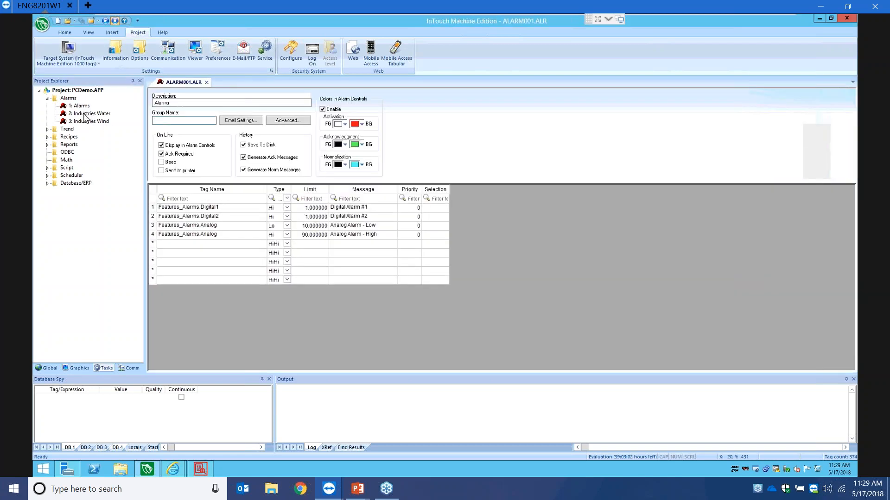
double_click(85, 114)
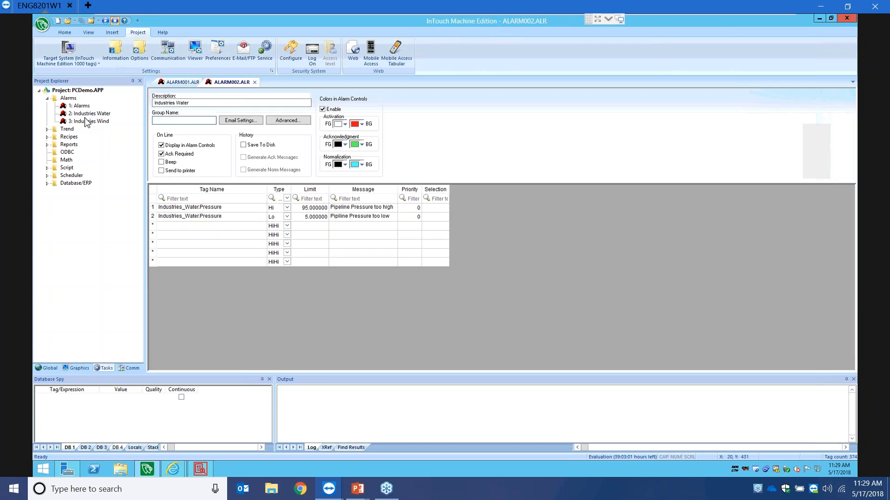
double_click(87, 121)
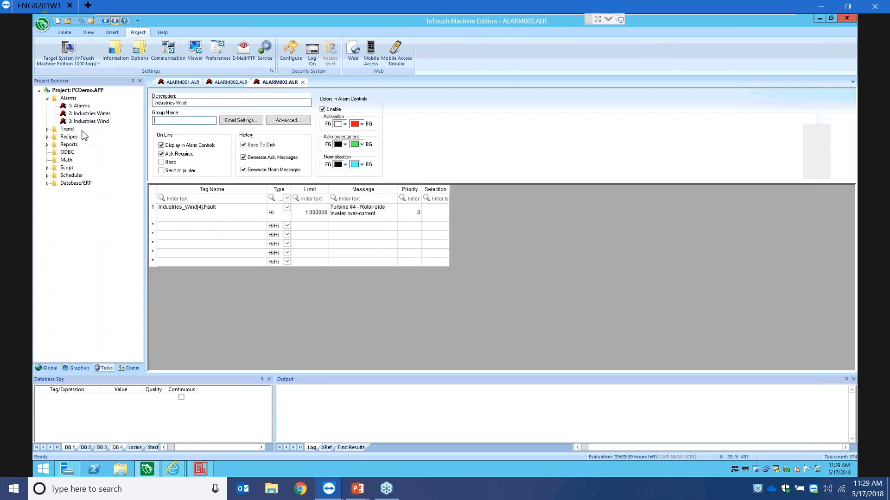
click(184, 83)
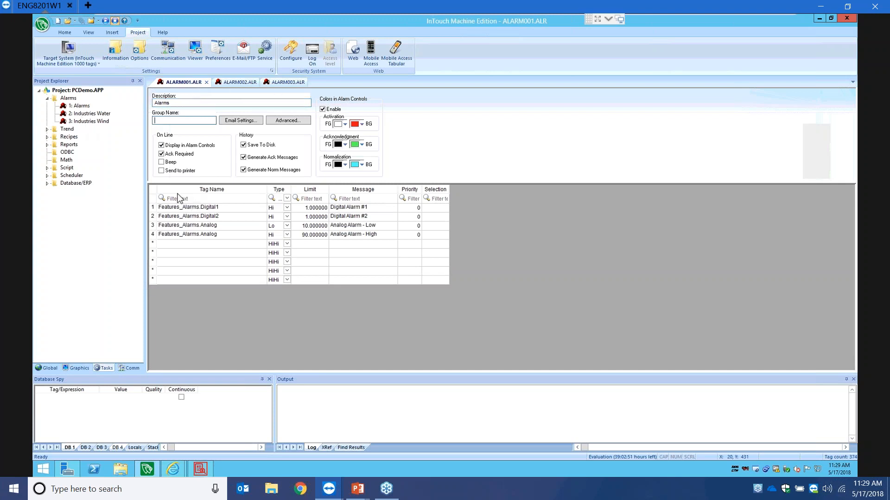
click(81, 107)
click(97, 115)
click(97, 123)
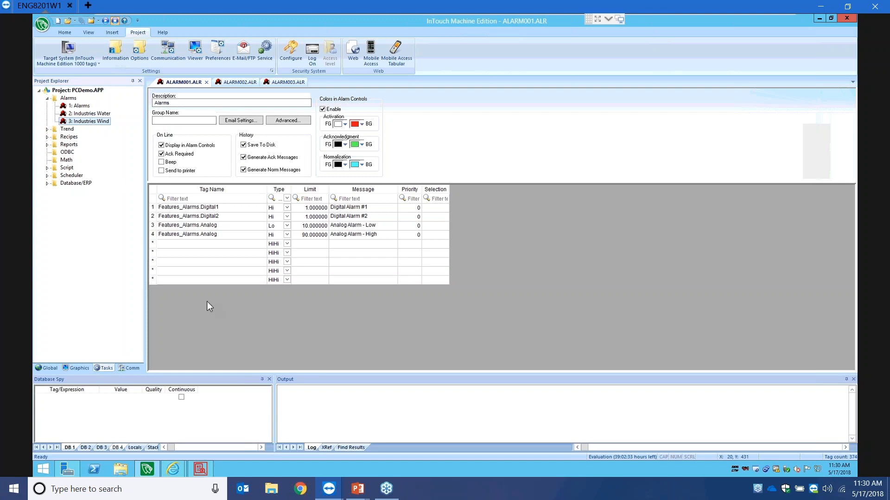
click(103, 21)
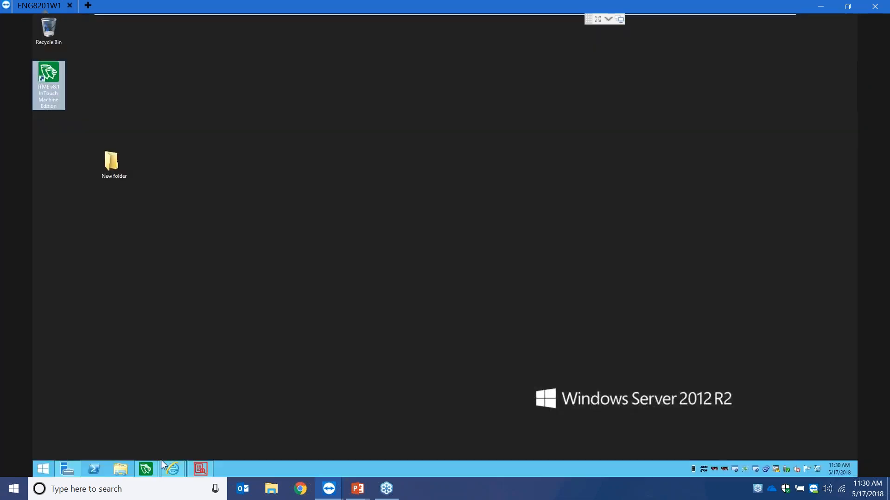
- View the InTouch runtime's Features > Alarms page showing the active Analog Alarm Low
click(173, 470)
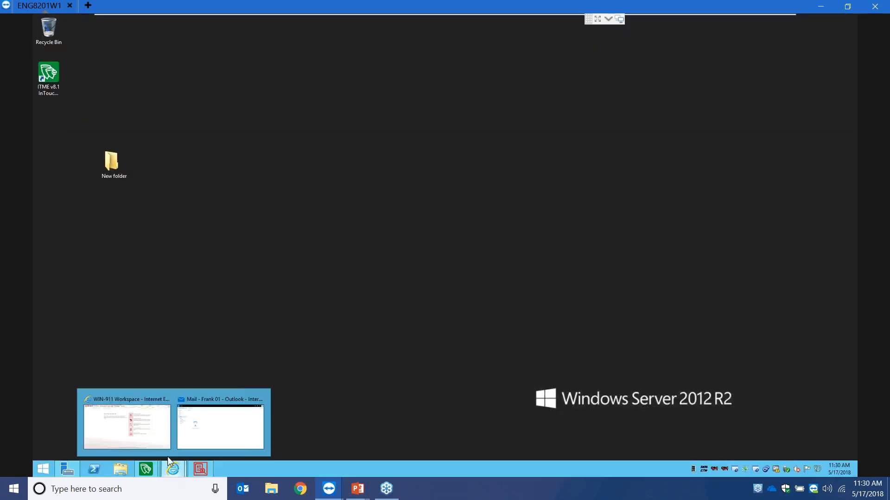
click(141, 435)
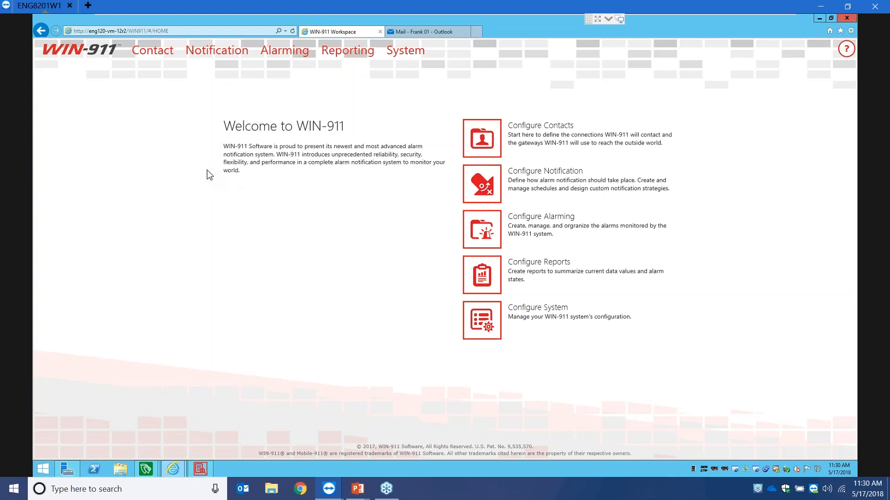
click(146, 469)
click(99, 426)
click(104, 174)
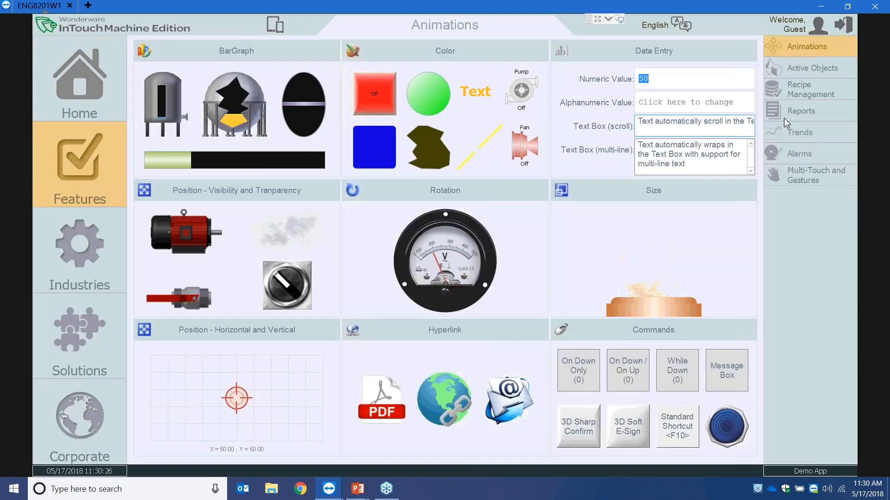
click(797, 153)
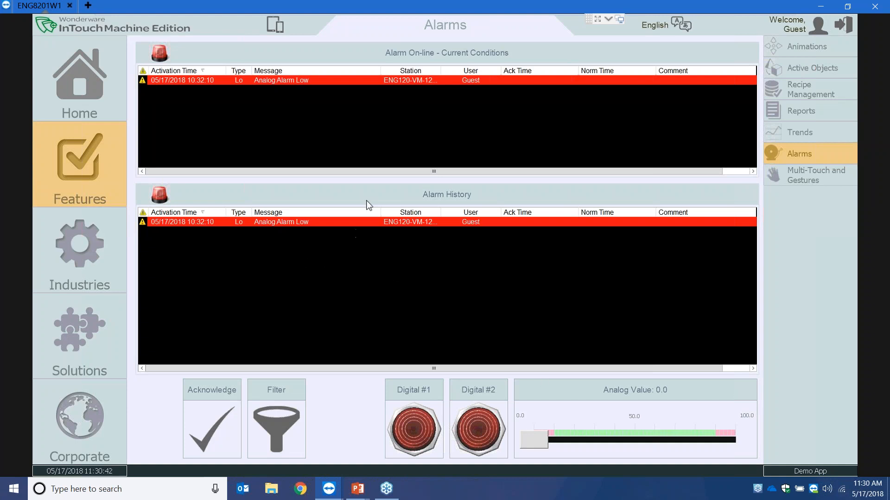
- Minimize the runtime and return to the WIN-911 Workspace welcome page
click(820, 6)
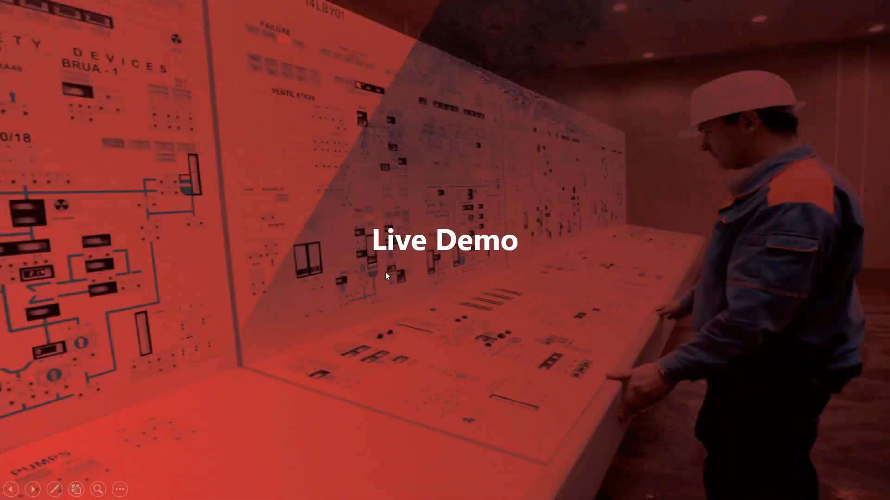
key(super)
mouse_move(327, 494)
click(264, 452)
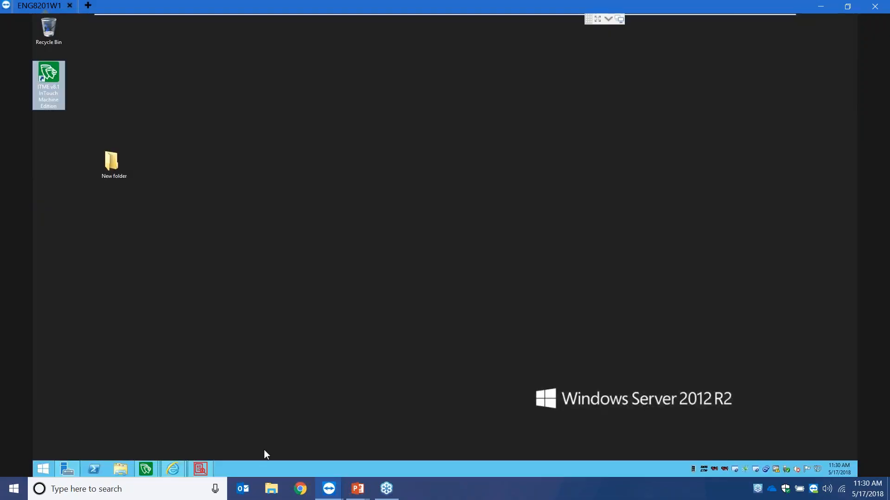
click(169, 468)
click(138, 420)
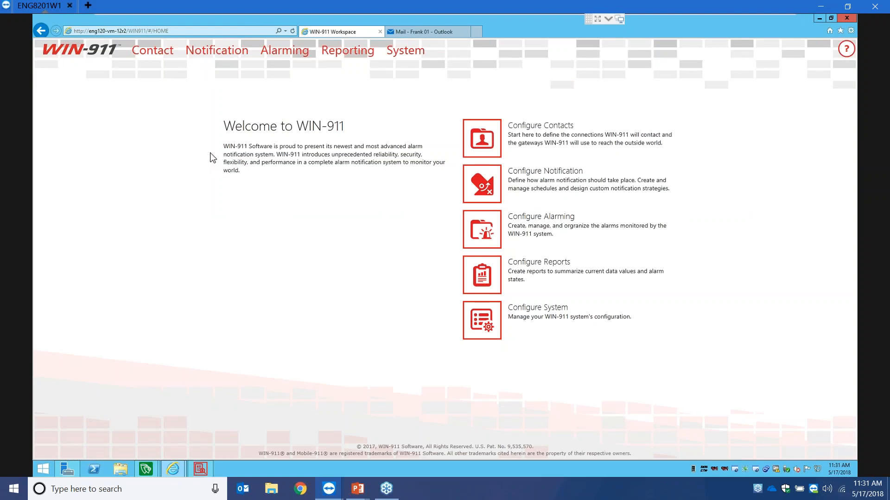
- Review the email gateway's SMTP (port 587) and POP3 server settings, then list the Email Connections
click(166, 54)
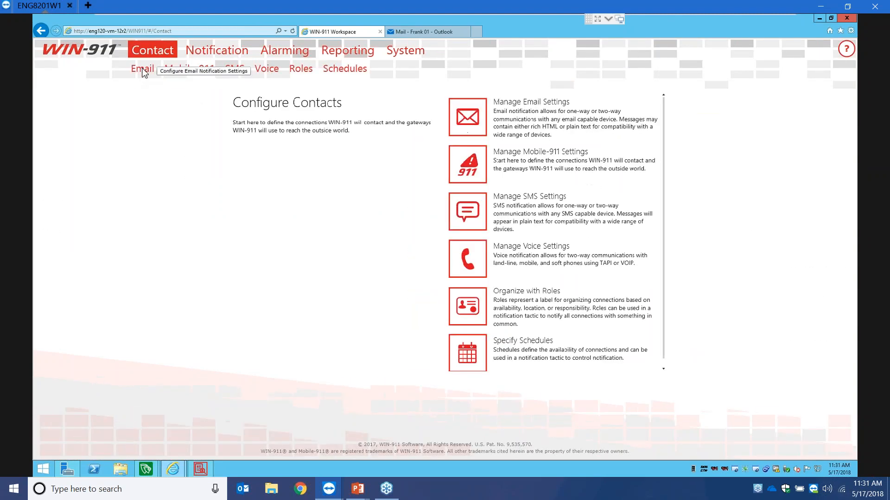
click(143, 71)
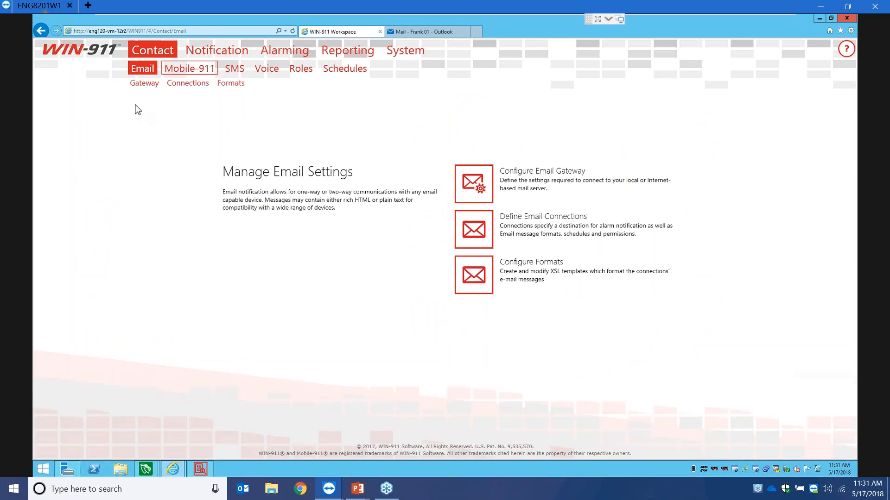
click(138, 87)
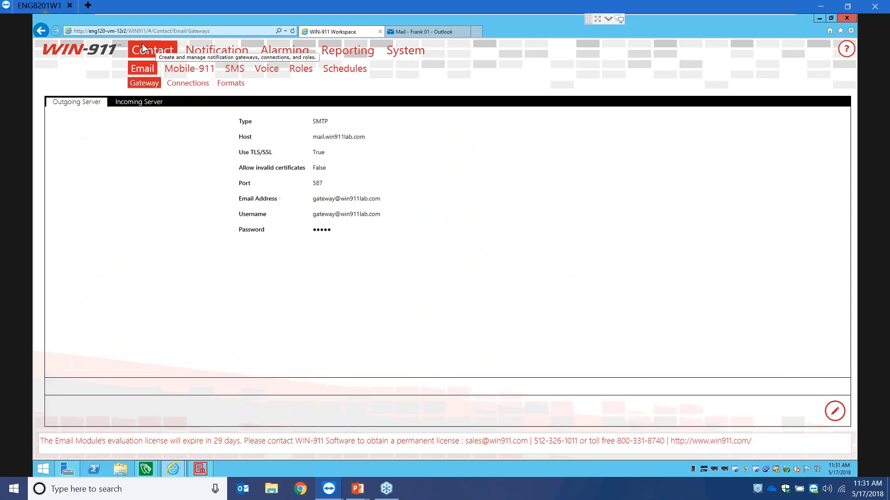
mouse_move(284, 50)
click(154, 58)
click(143, 69)
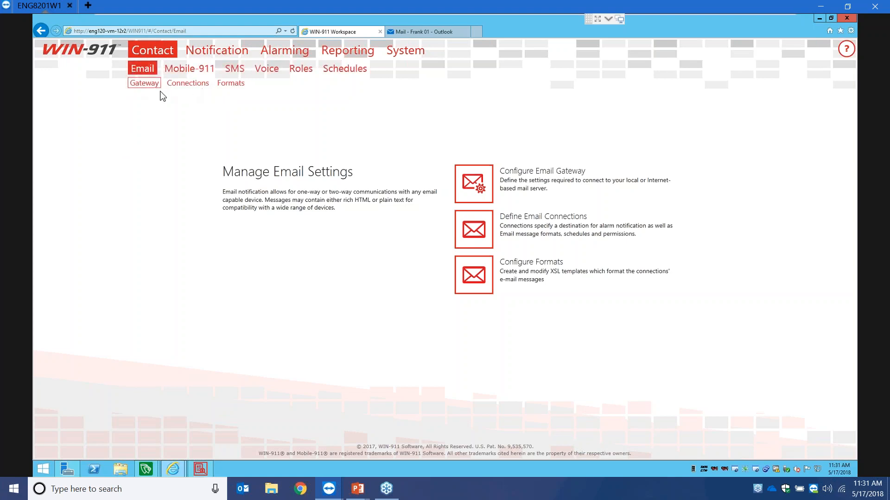
click(153, 85)
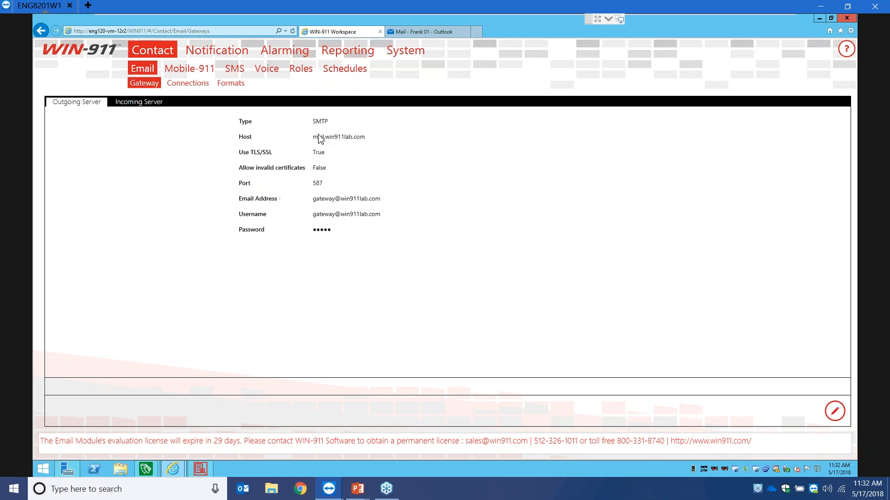
click(162, 104)
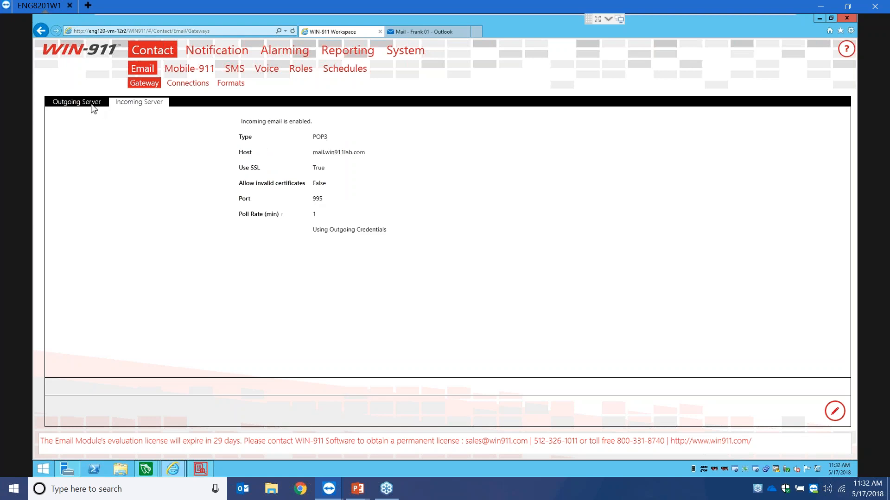
click(93, 106)
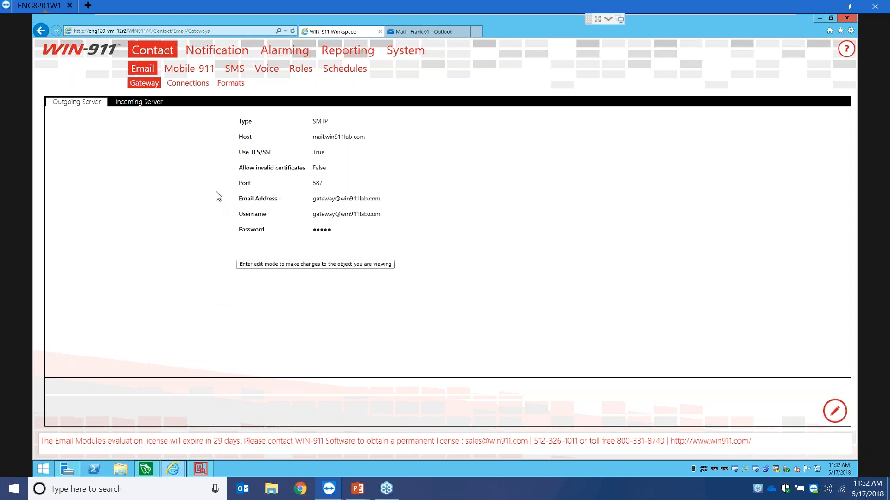
click(188, 86)
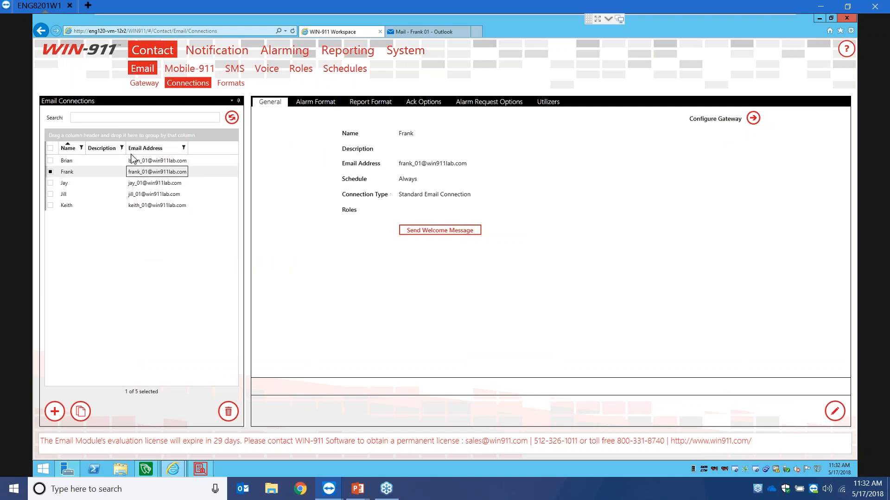
- Edit the first email contact's connection and add the Operators role
click(125, 162)
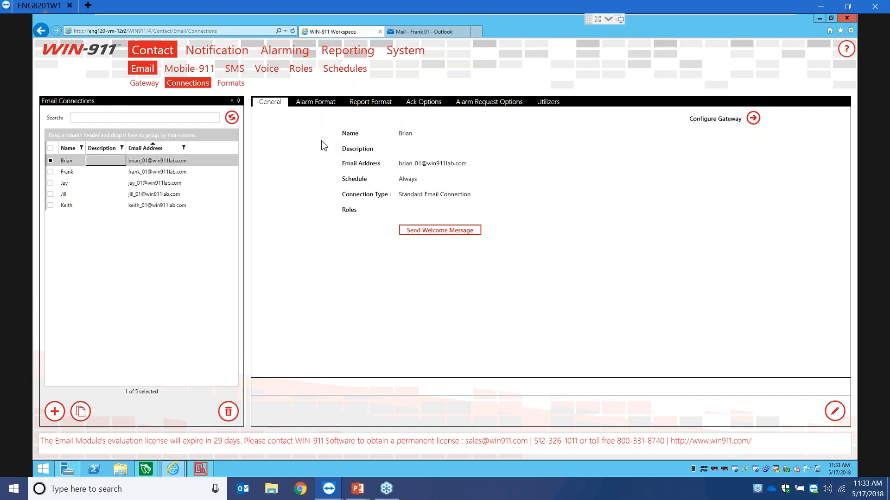
click(834, 411)
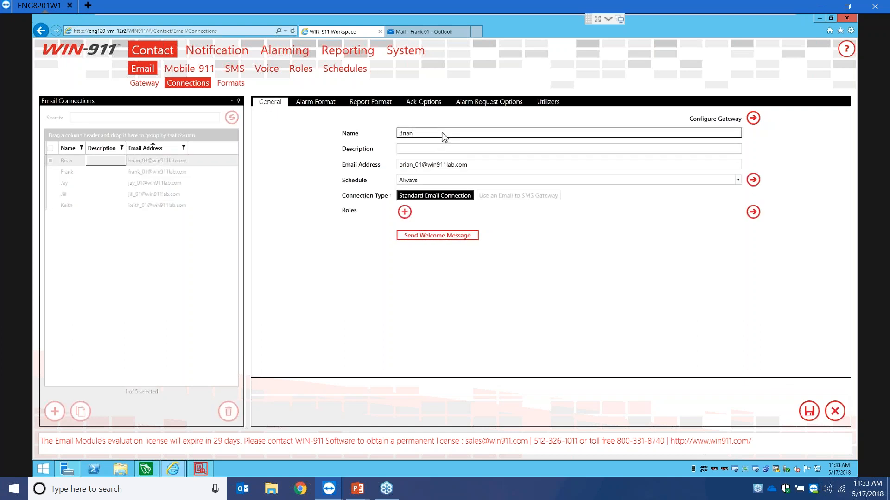
click(428, 152)
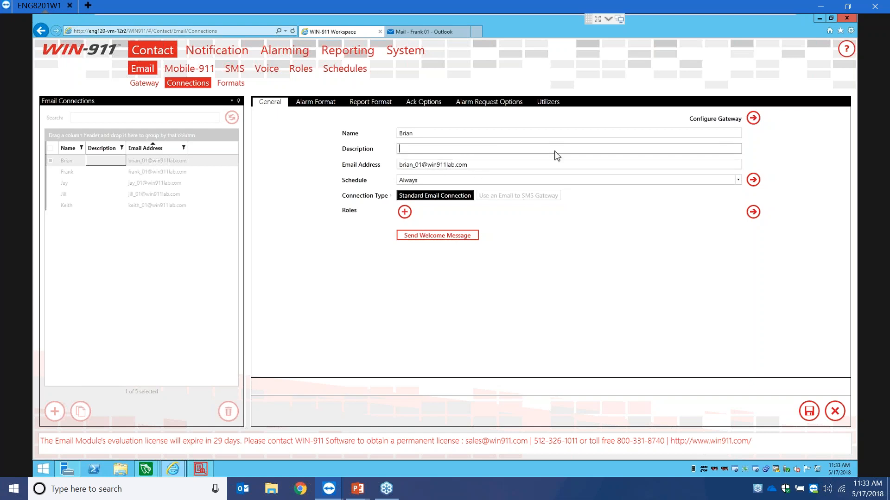
click(405, 166)
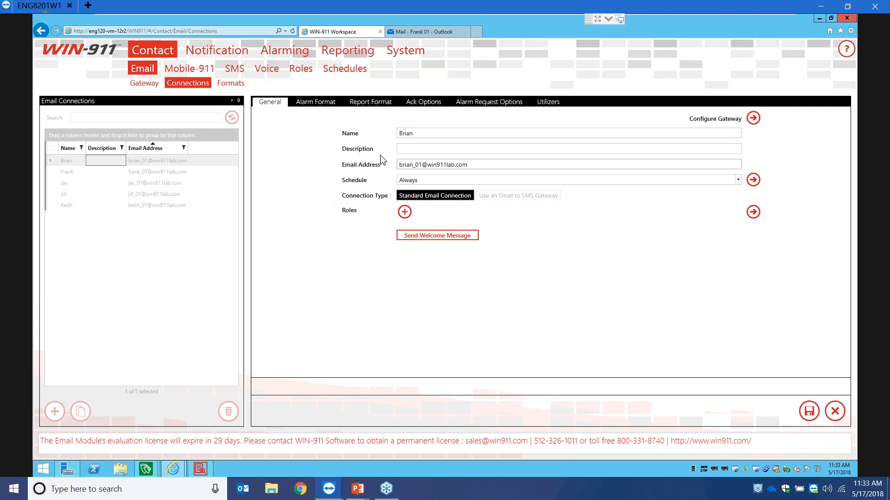
click(405, 182)
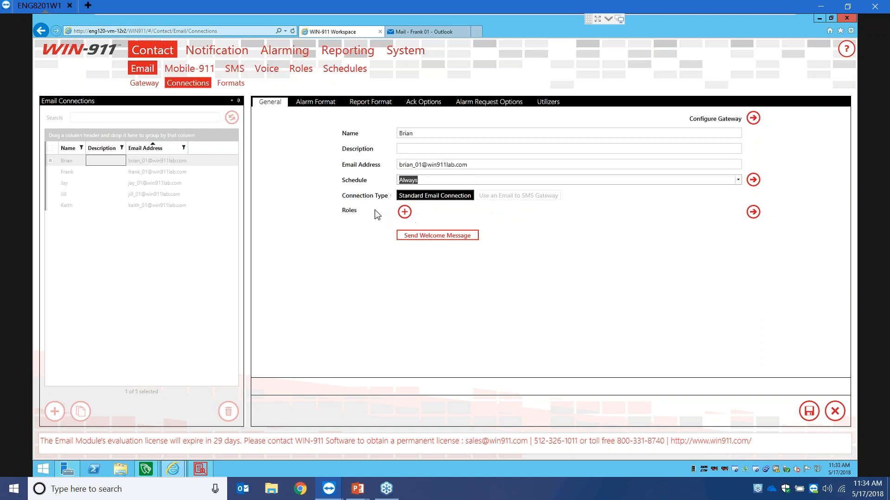
click(402, 212)
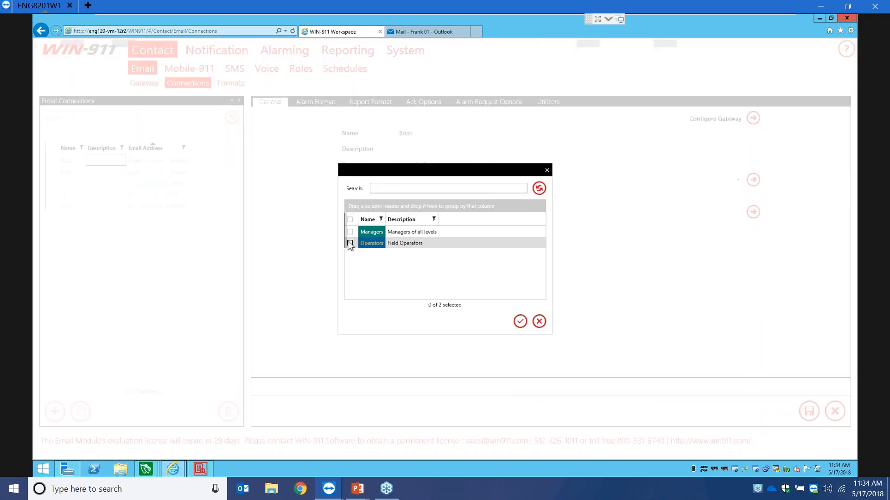
click(350, 243)
click(520, 321)
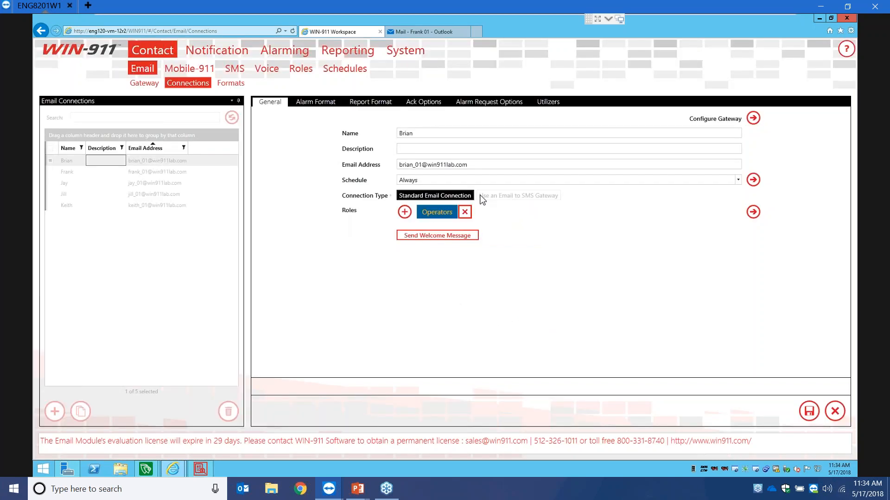
- Send the first contact a welcome message, then discard the unsaved Operators role change
click(440, 236)
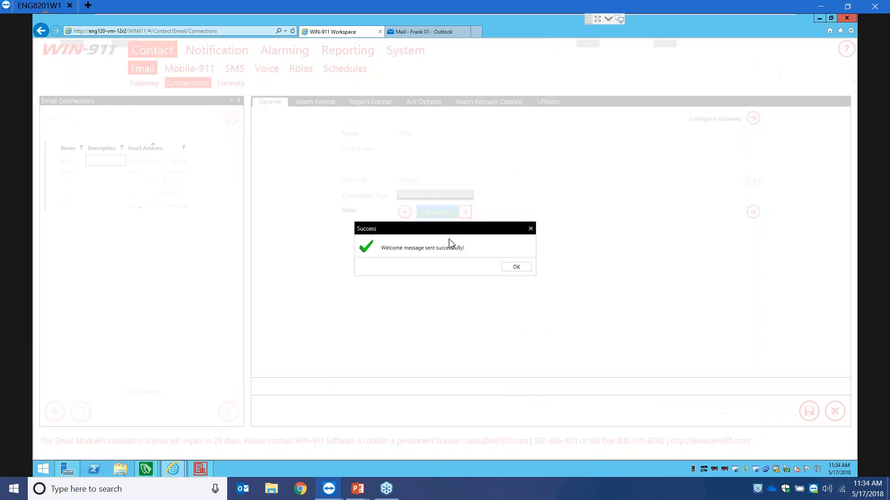
click(519, 270)
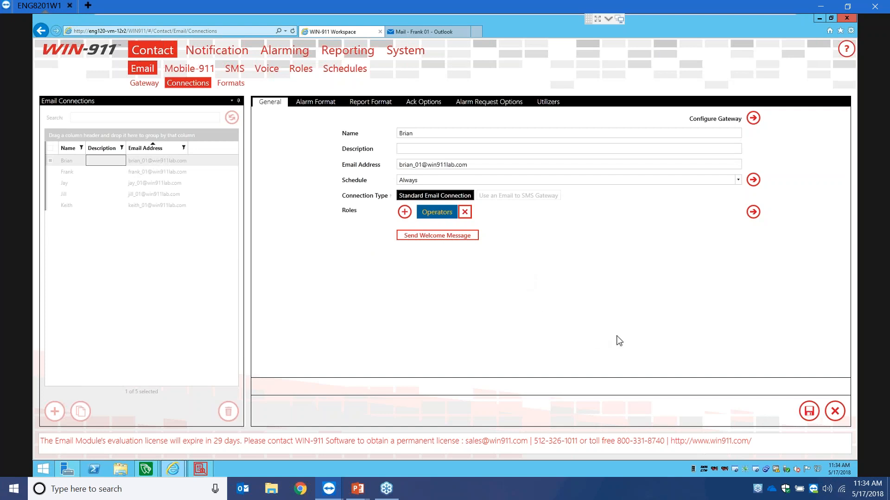
click(835, 411)
click(481, 268)
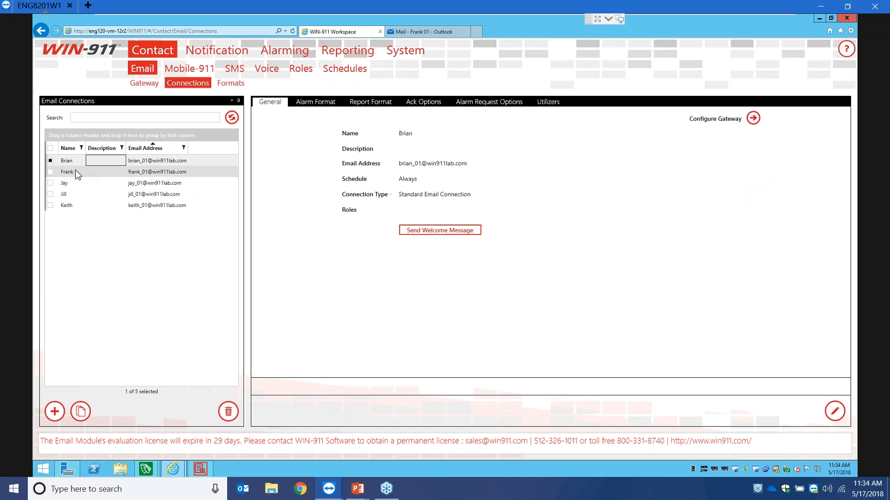
- Send a welcome message to the second email contact
click(76, 172)
click(460, 232)
click(526, 269)
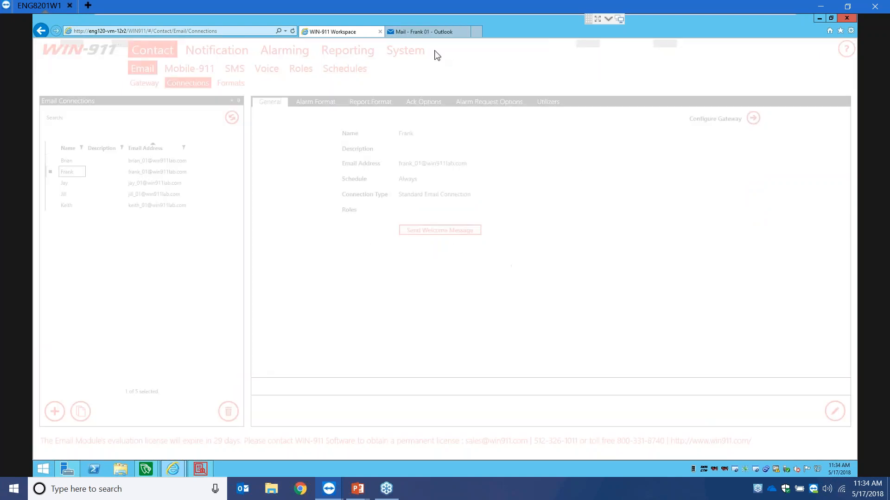
- Open the 'Welcome to WIN-911!' e-mail in the Outlook inbox, then go back to WIN-911 Workspace
click(410, 31)
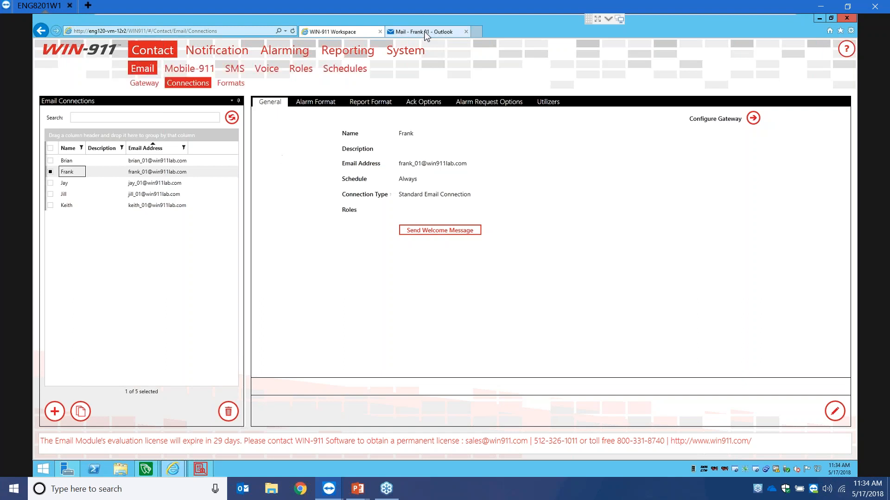
click(187, 120)
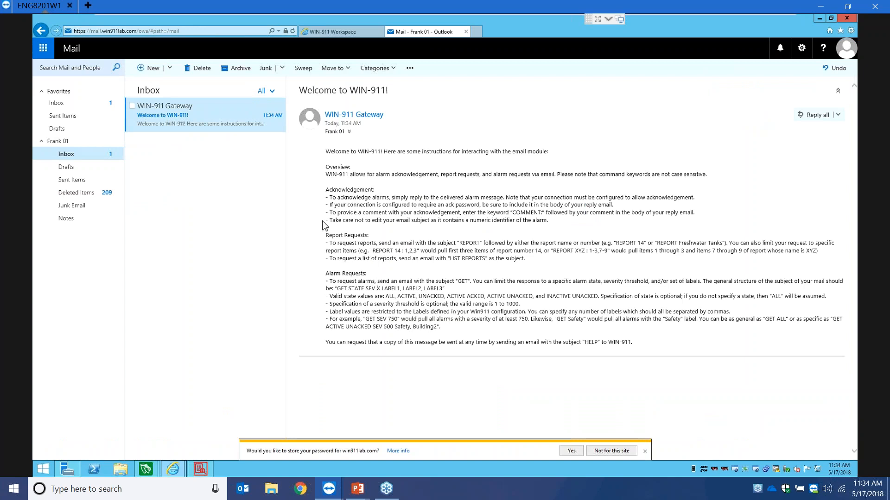
click(343, 32)
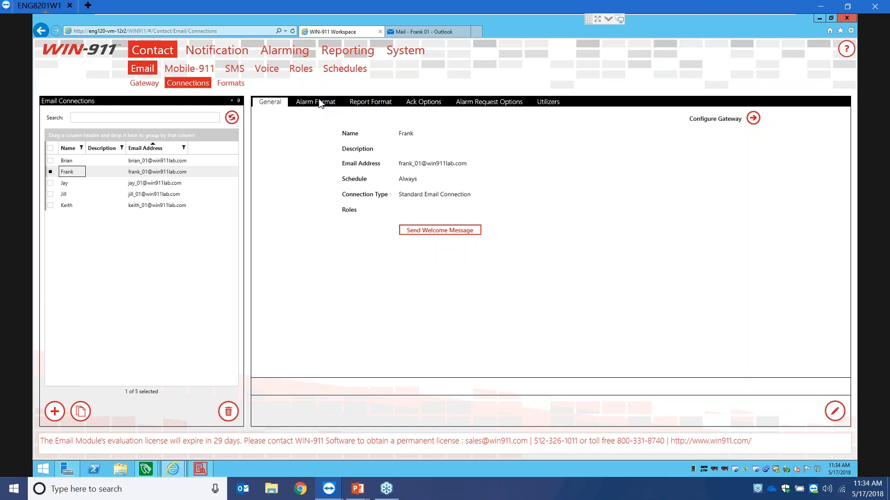
- Preview Text Short and HTML Short alarm bodies, keep Custom Short Condition, then view Report Format
click(321, 101)
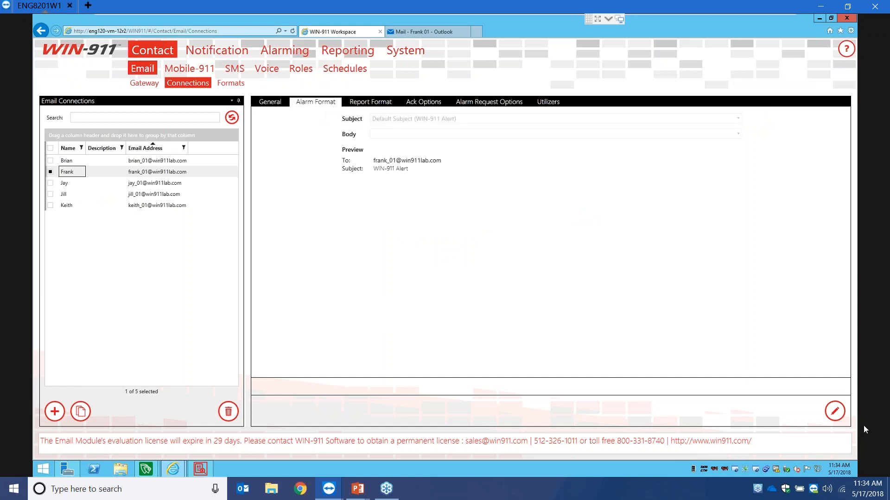
click(835, 411)
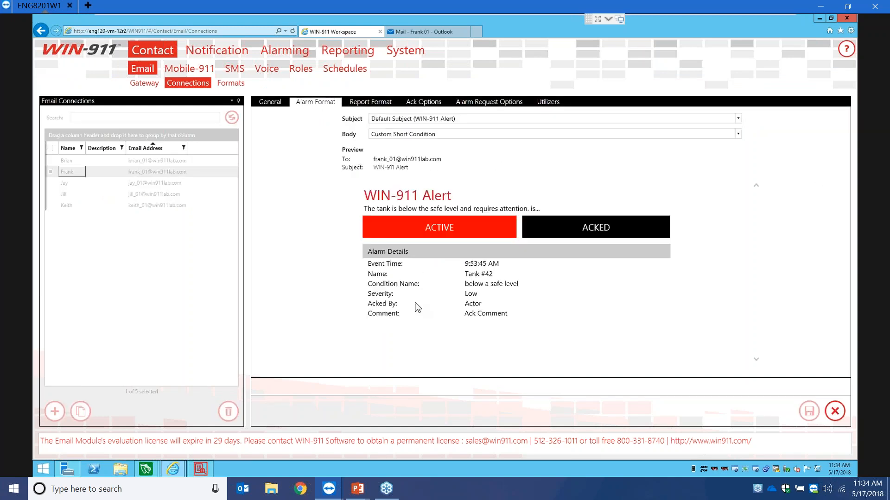
click(737, 134)
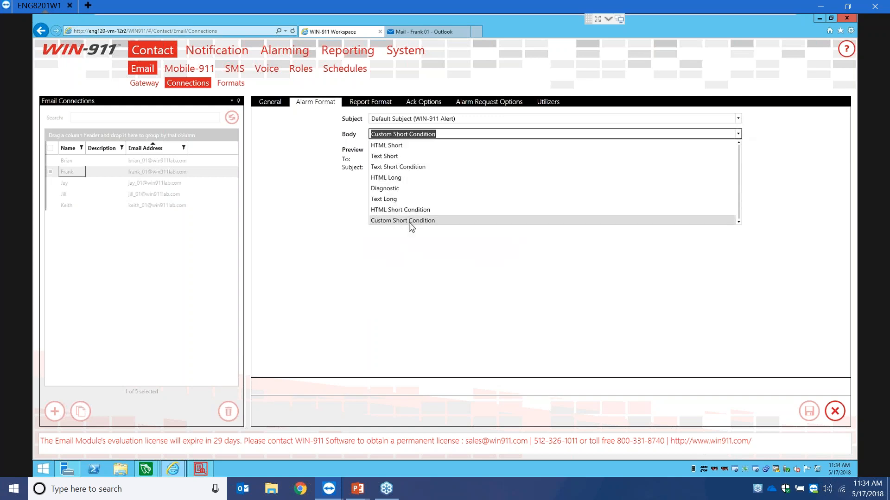
click(393, 156)
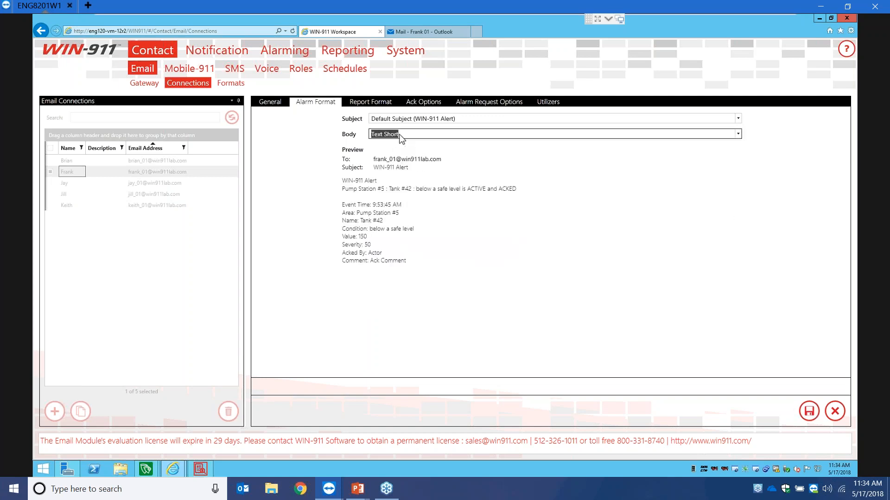
click(738, 134)
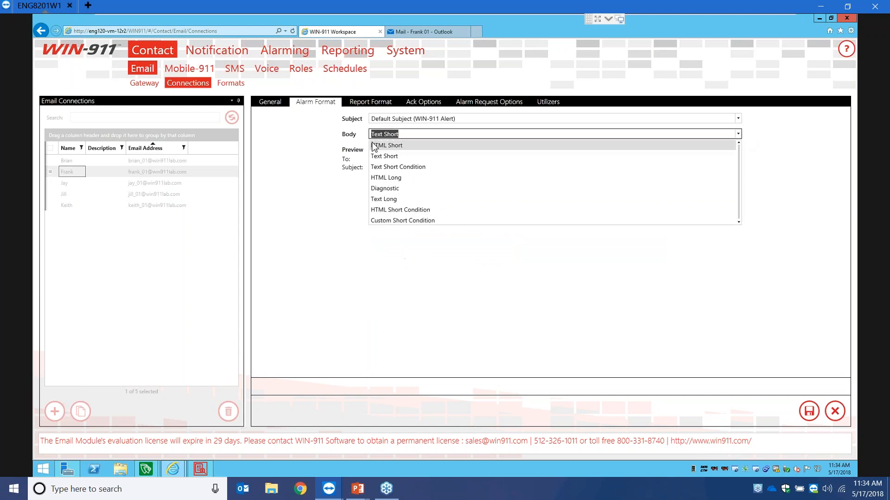
click(384, 146)
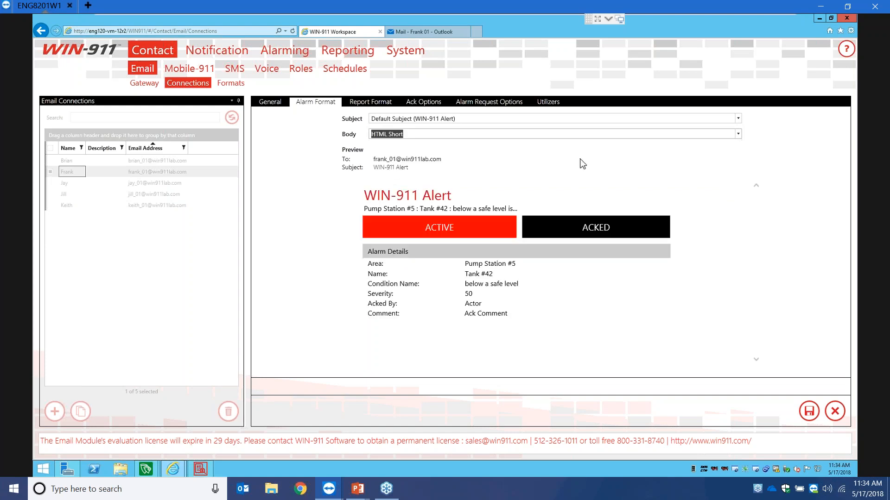
click(737, 134)
click(380, 221)
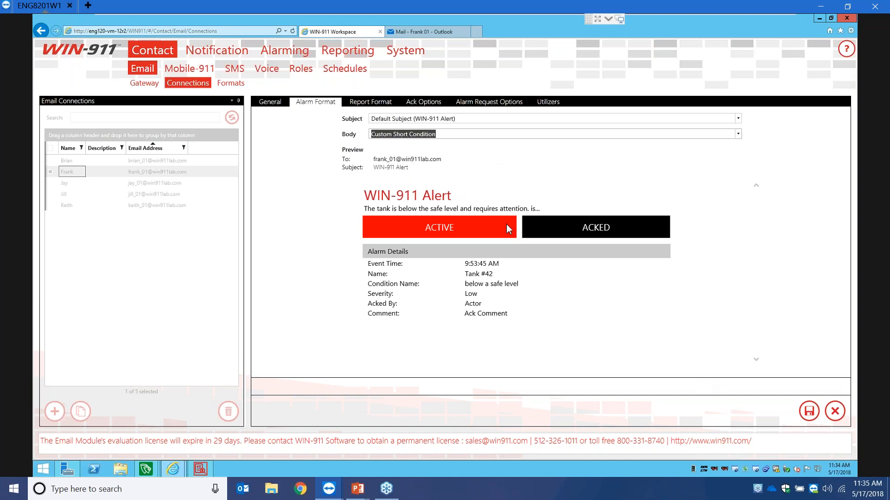
click(389, 106)
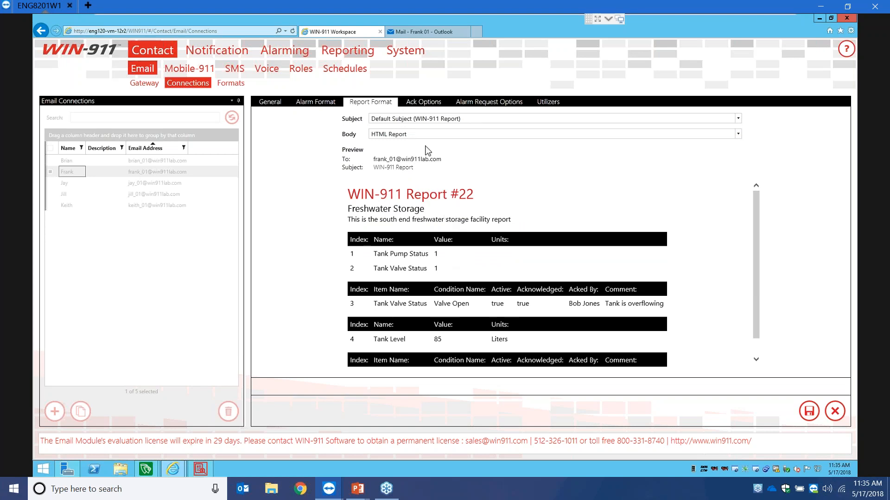
- Set acknowledgements to Do Not Allow after trying and clearing a password, then view alarm request options
click(426, 104)
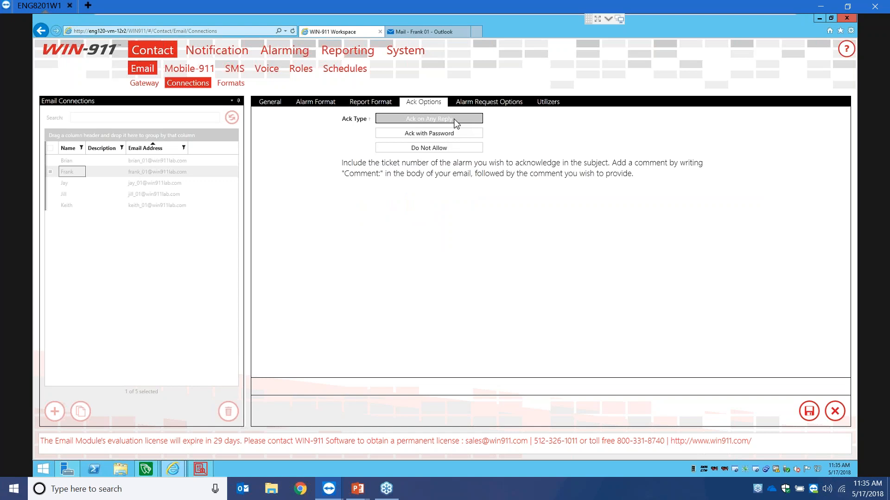
click(449, 134)
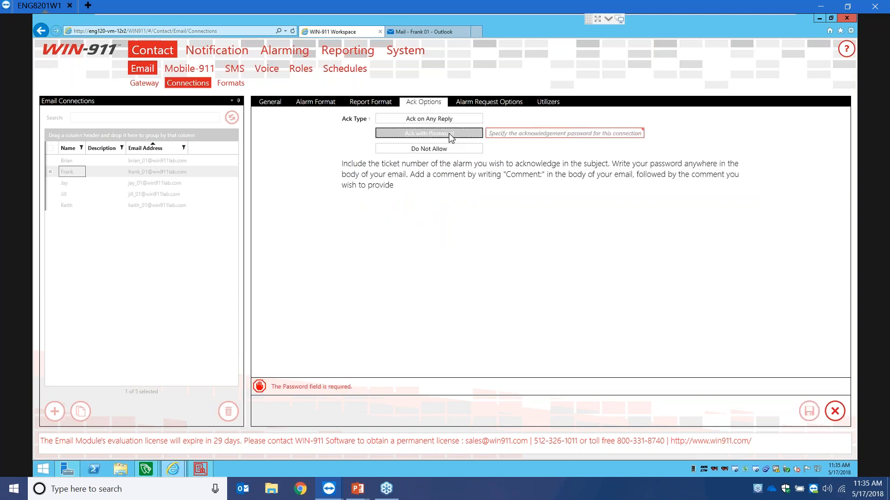
click(527, 135)
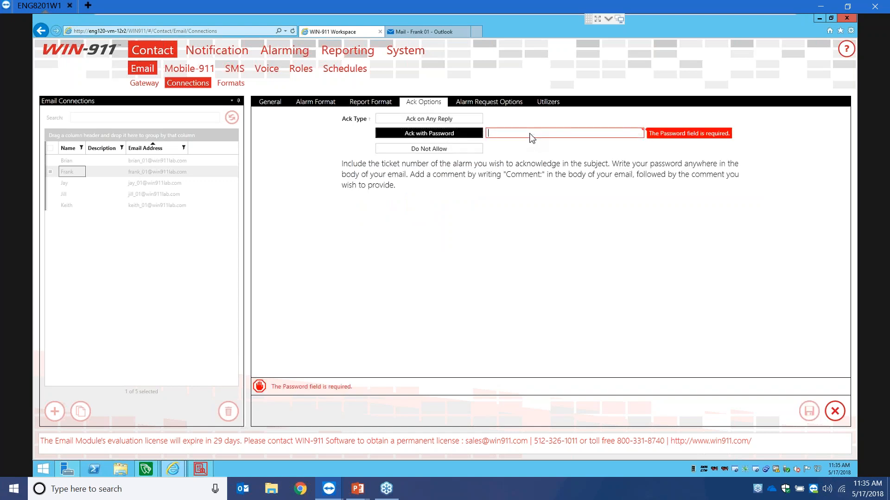
text(asdfghdjkhgfddfghj)
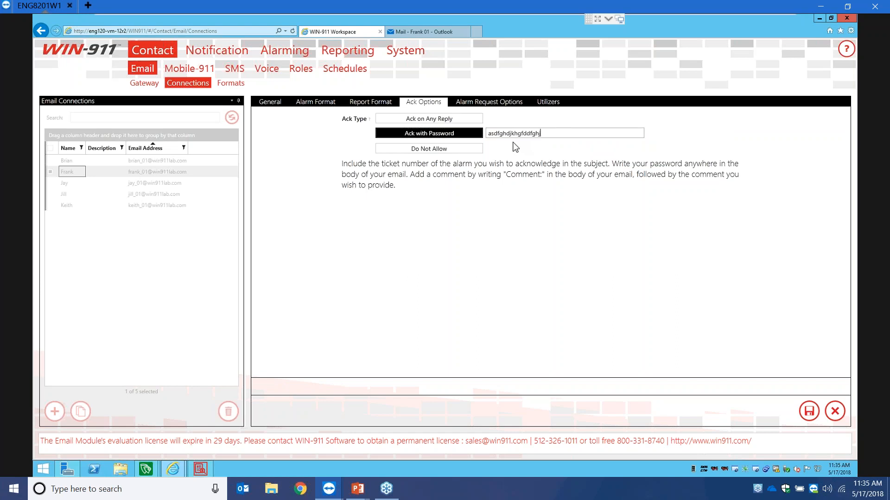
double_click(545, 136)
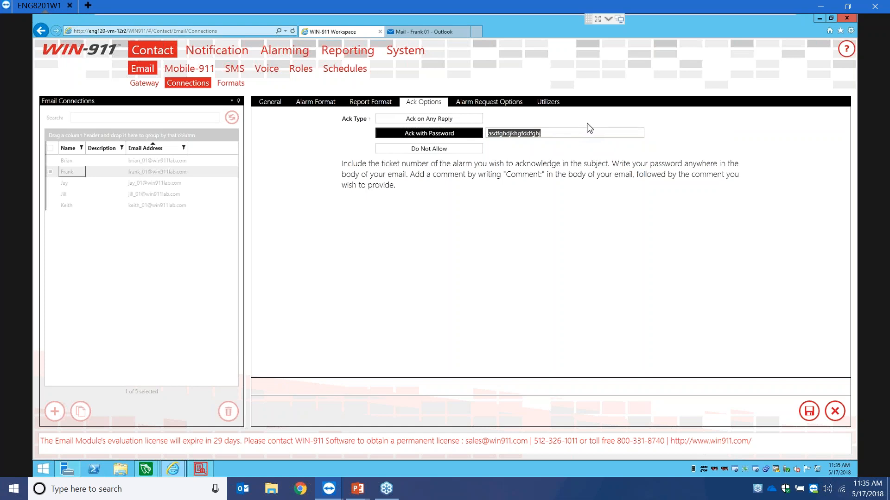
key(BackSpace)
click(466, 149)
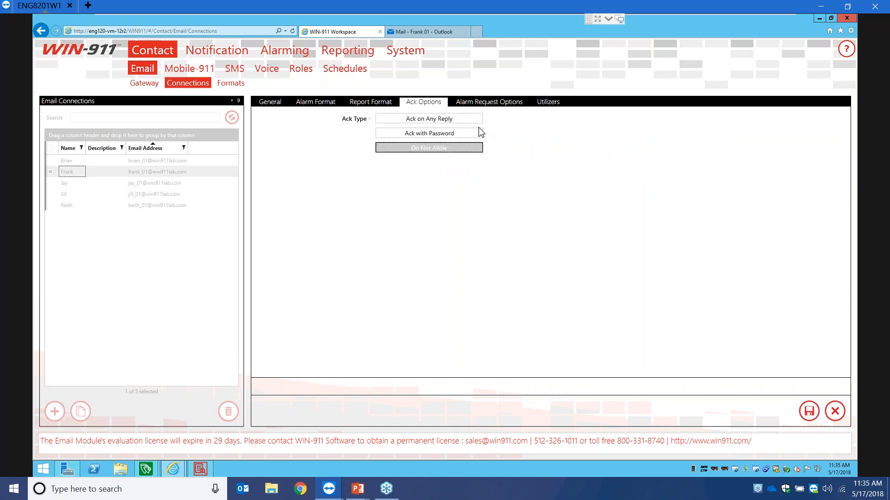
click(499, 110)
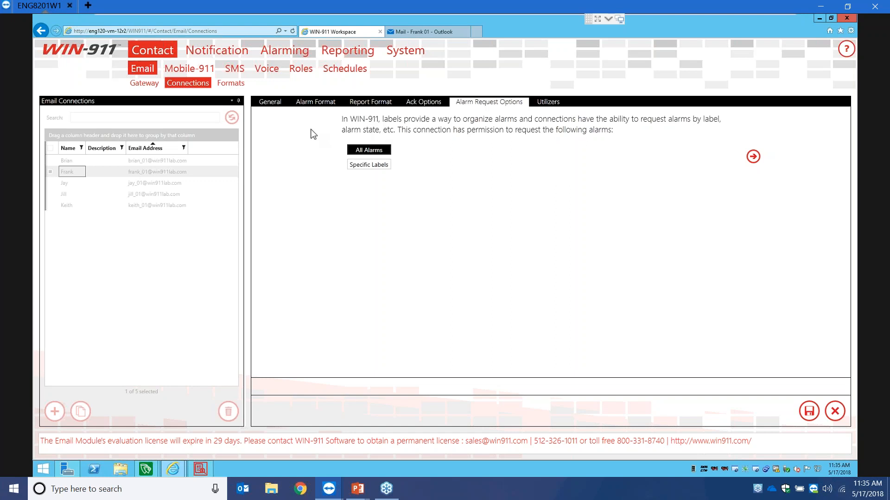
- Limit alarm requests to the Industries Water Alarms, Industries Wind Alarms and Alarms labels
click(383, 173)
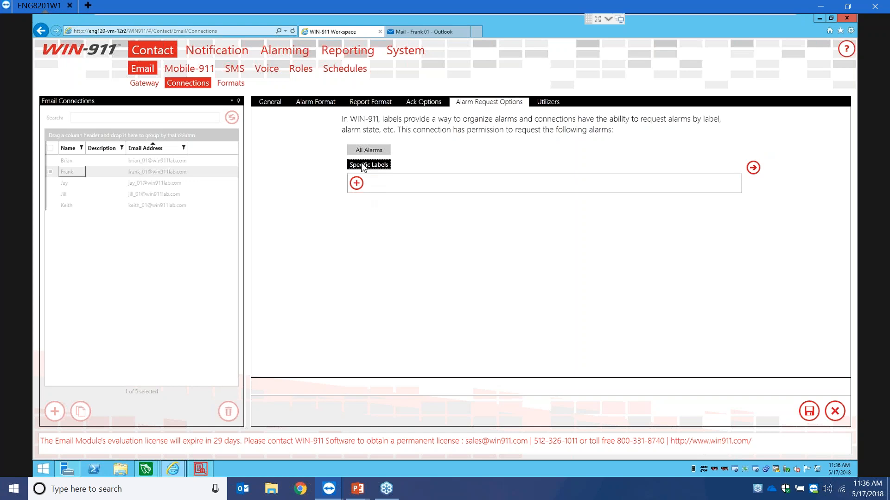
click(356, 183)
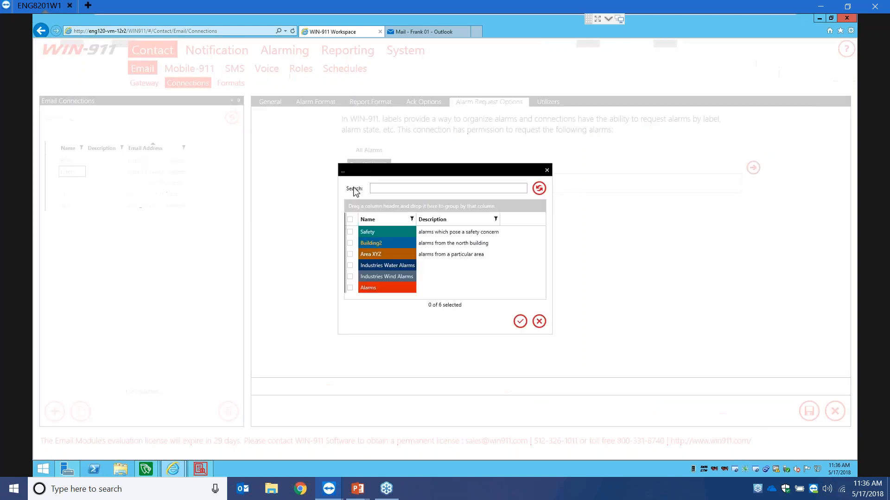
click(349, 265)
click(349, 277)
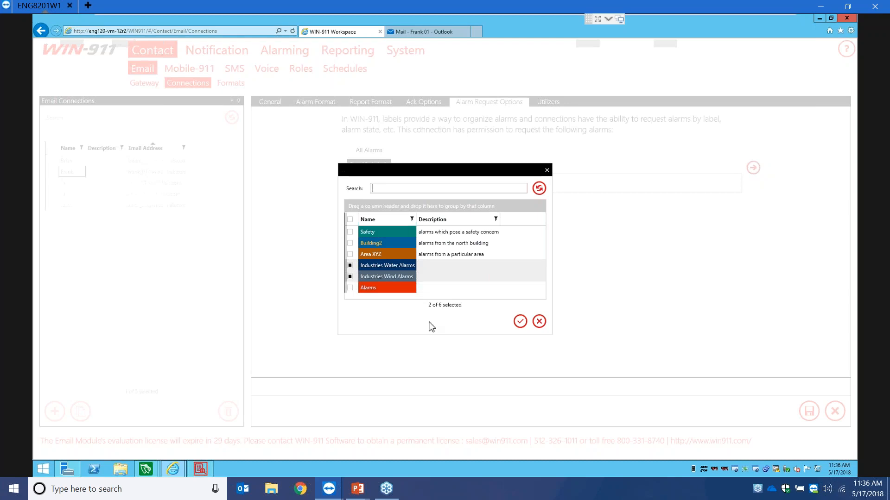
click(350, 288)
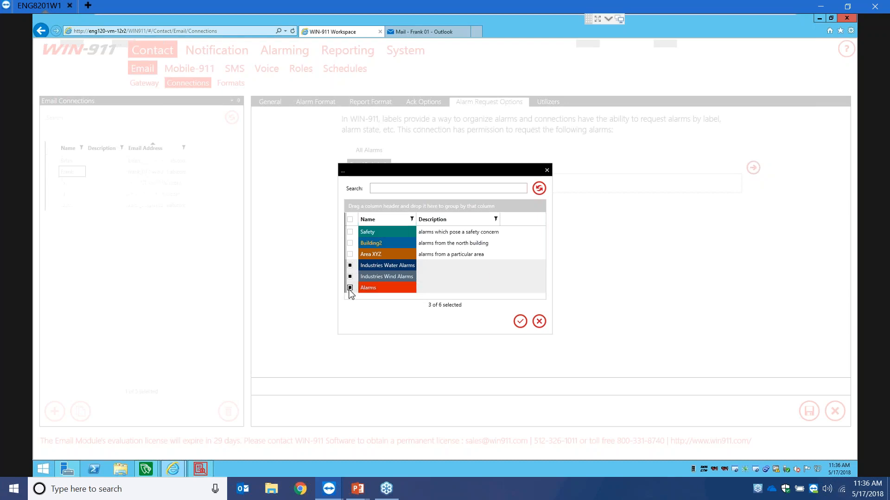
click(520, 321)
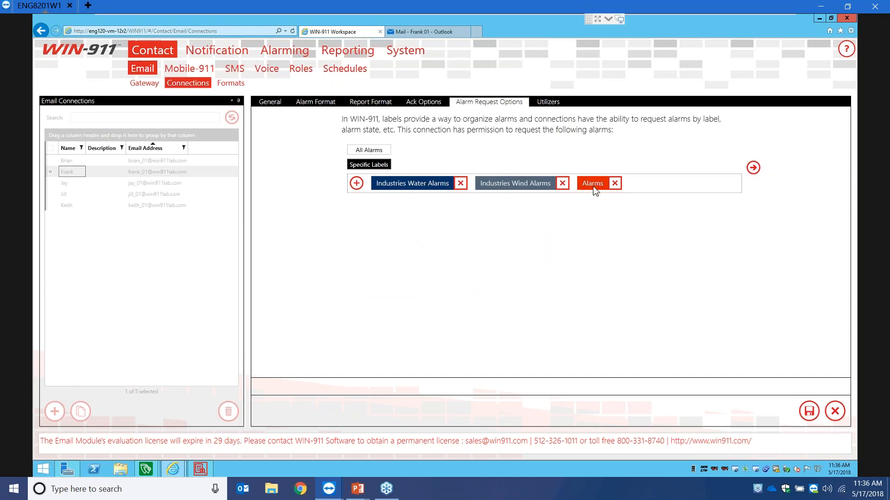
- Switch to InTouch Machine Edition and look through the Alarms, Industries Water and Industries Wind groups
click(146, 469)
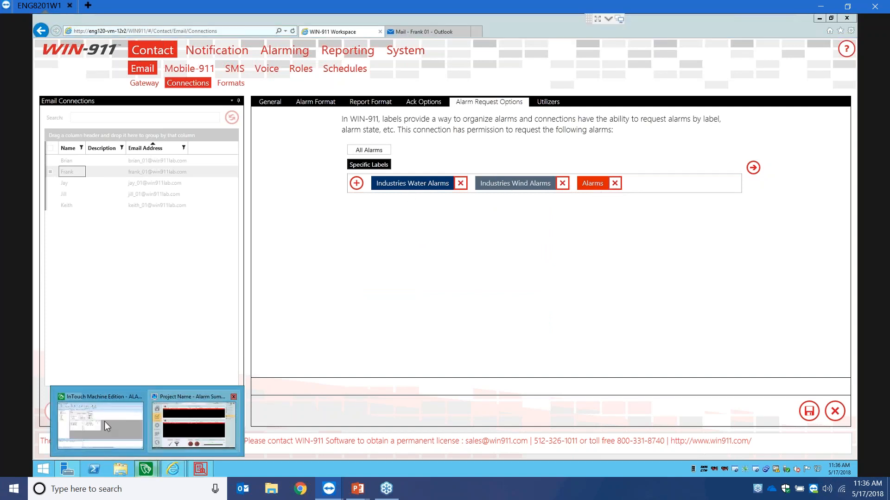
click(104, 421)
click(85, 106)
click(85, 113)
click(83, 120)
click(81, 106)
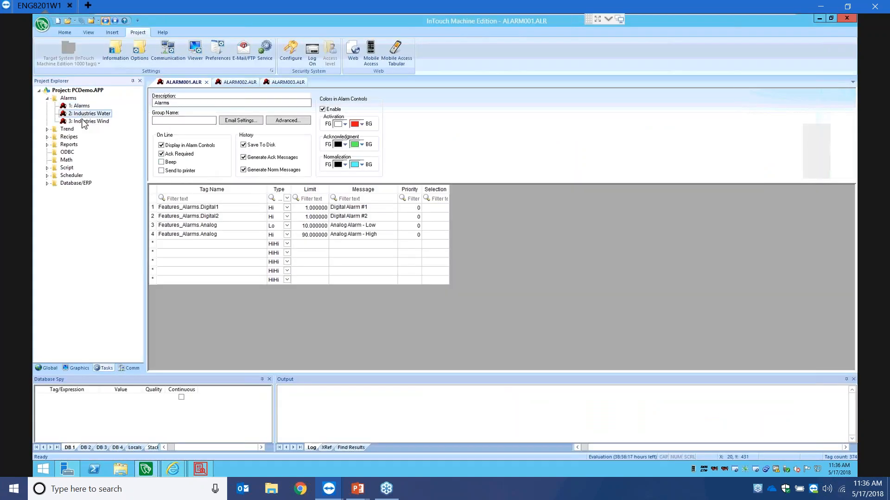
- Check the Industries Water and Industries Wind alarm groups, then switch back to WIN-911 Workspace
click(85, 115)
click(85, 122)
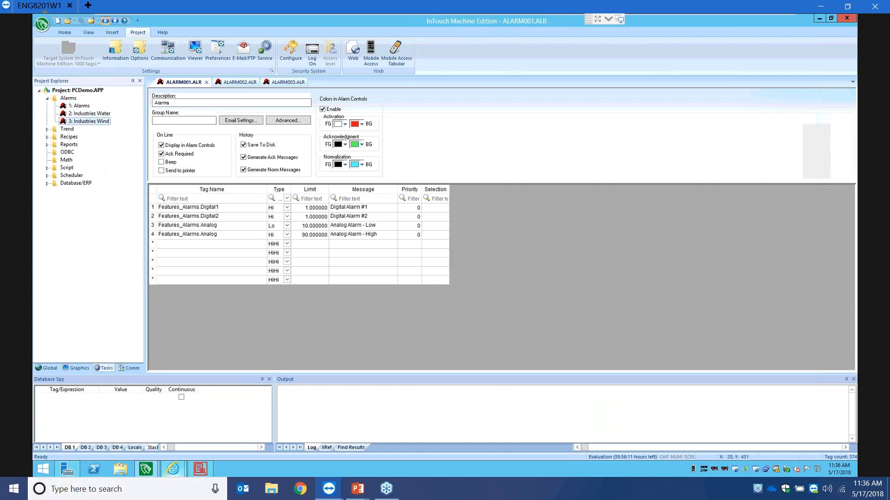
mouse_move(155, 475)
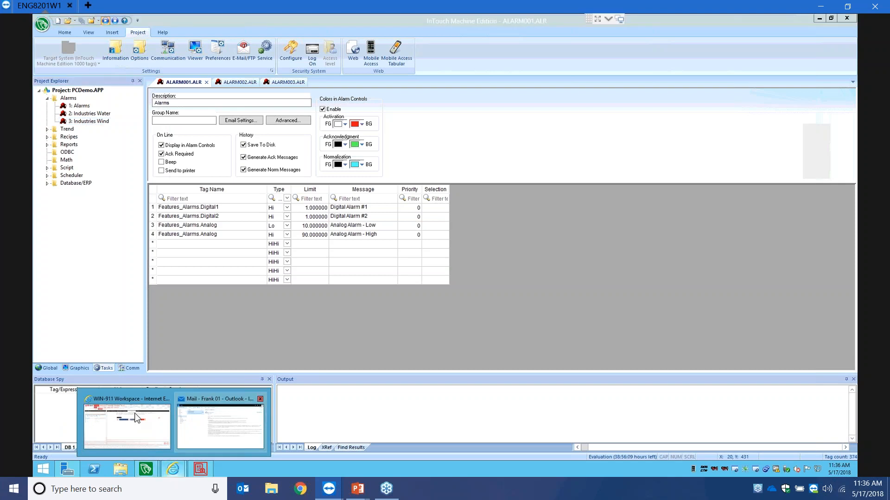
click(138, 417)
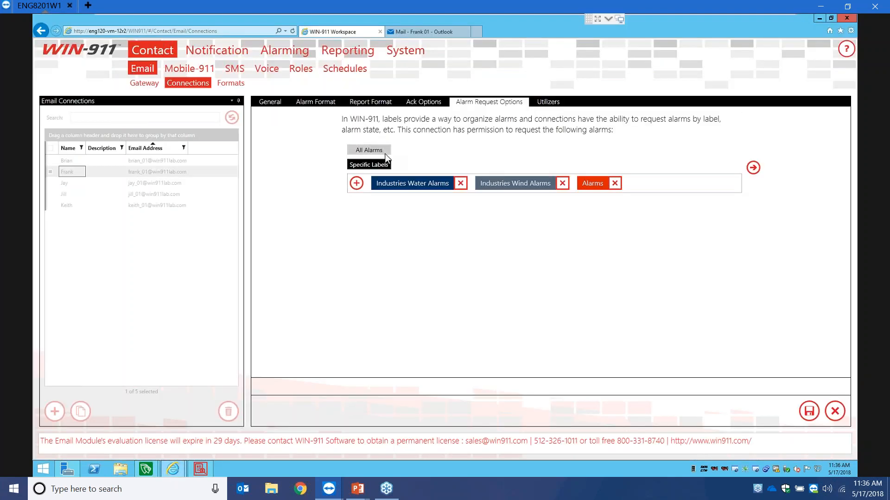
- Set the connection to request all alarms, review its tactics, then discard the unsaved changes
click(369, 150)
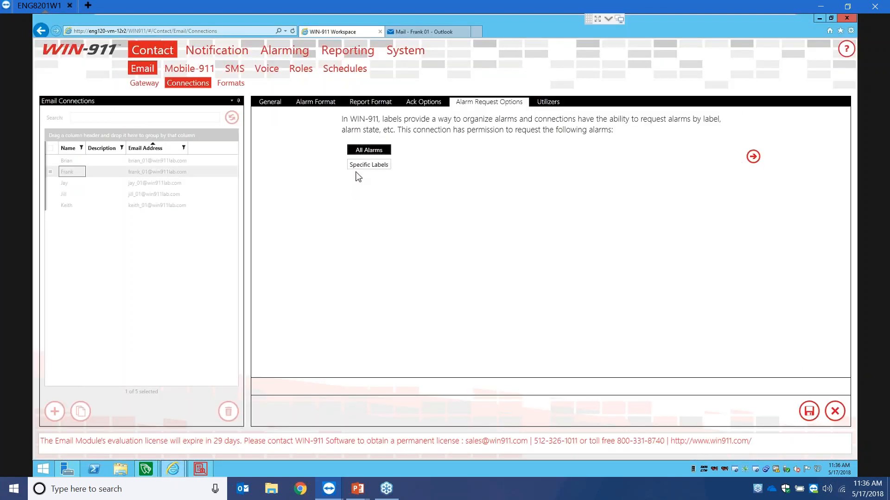
click(544, 102)
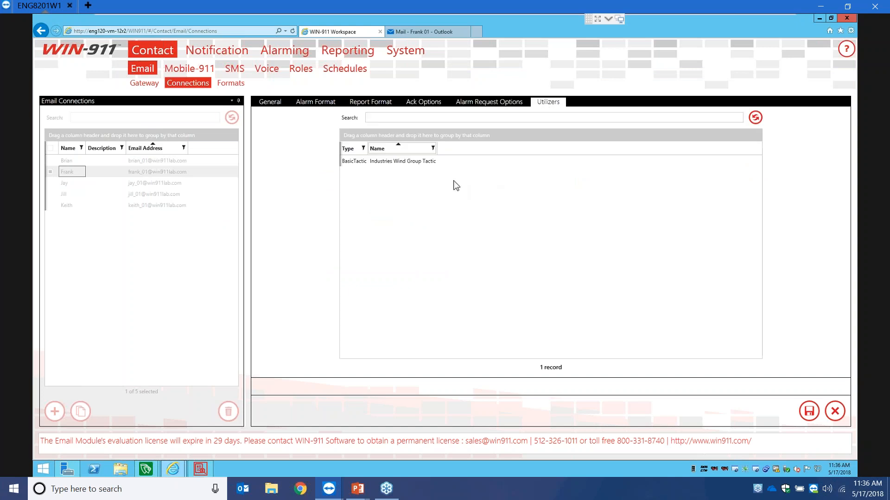
click(425, 163)
click(836, 412)
click(482, 265)
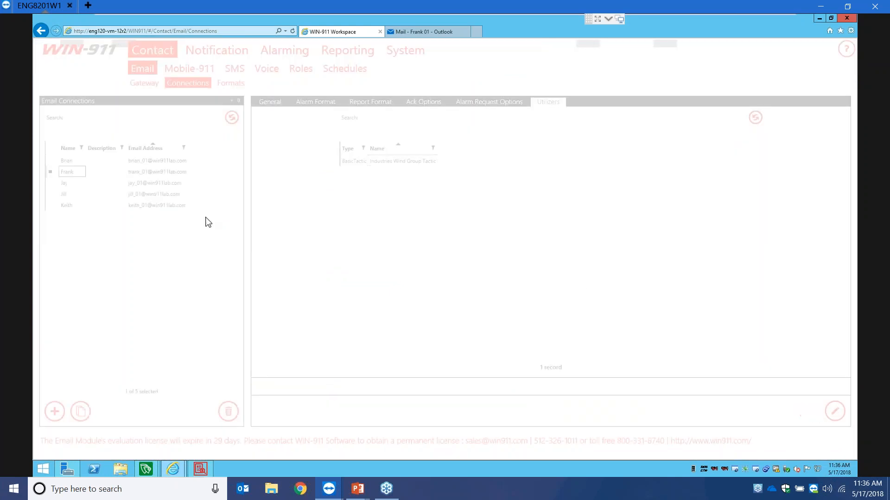
- Preview the HTML Short Condition and HTML Report email formats, then go to Schedules
click(230, 84)
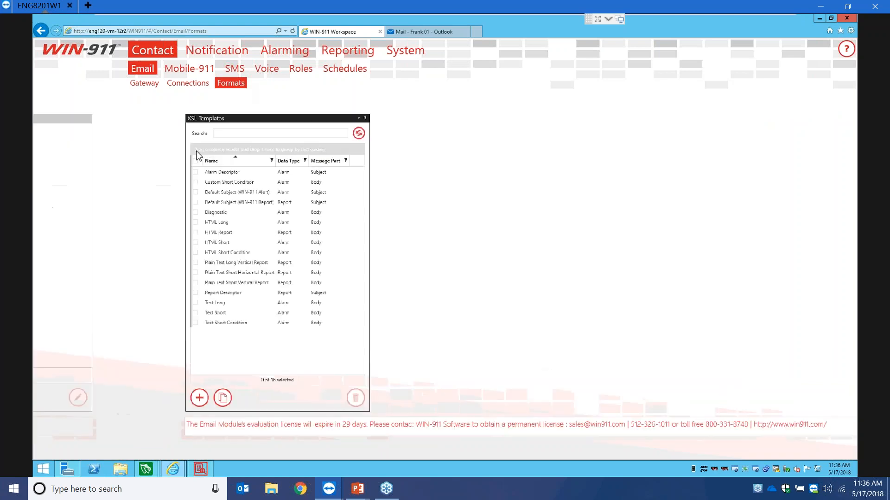
click(120, 250)
click(105, 228)
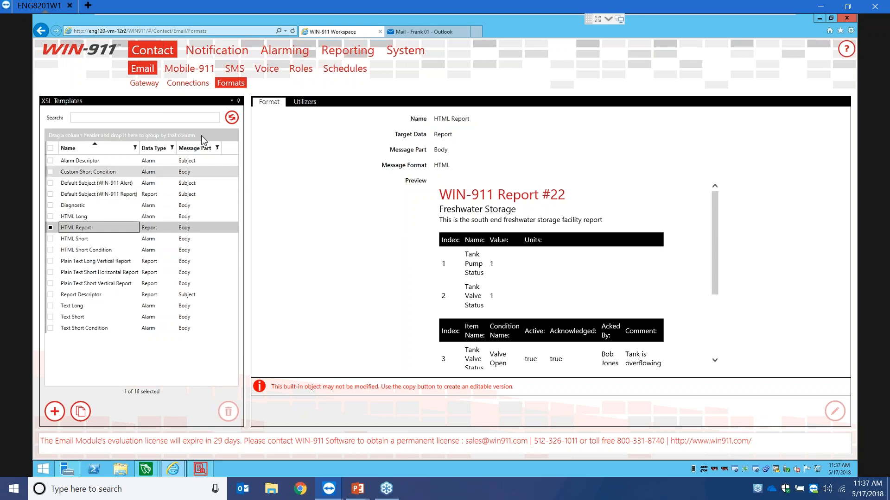
click(343, 69)
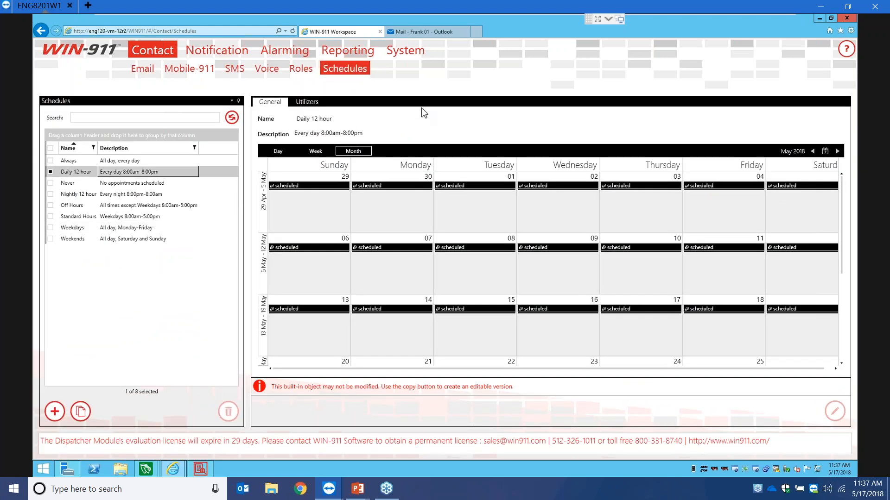
- View the Always schedule, start a new schedule, and add a 30 April appointment starting 8:00 AM
click(156, 162)
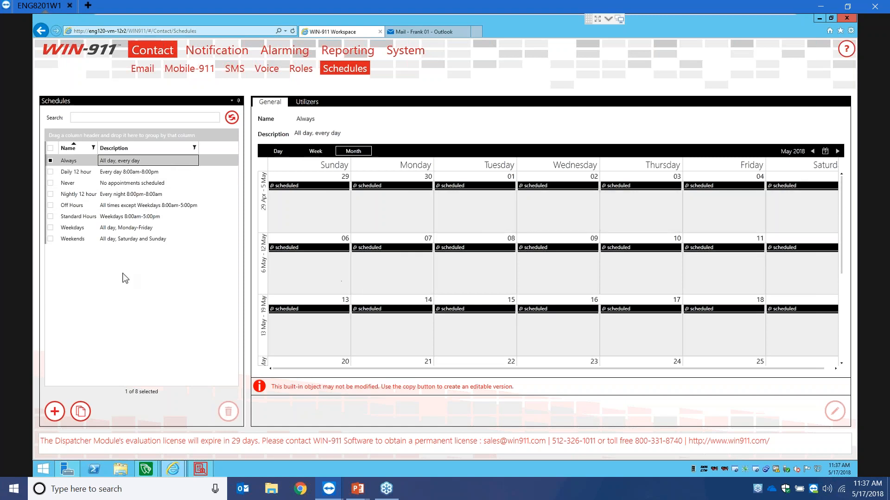
click(54, 411)
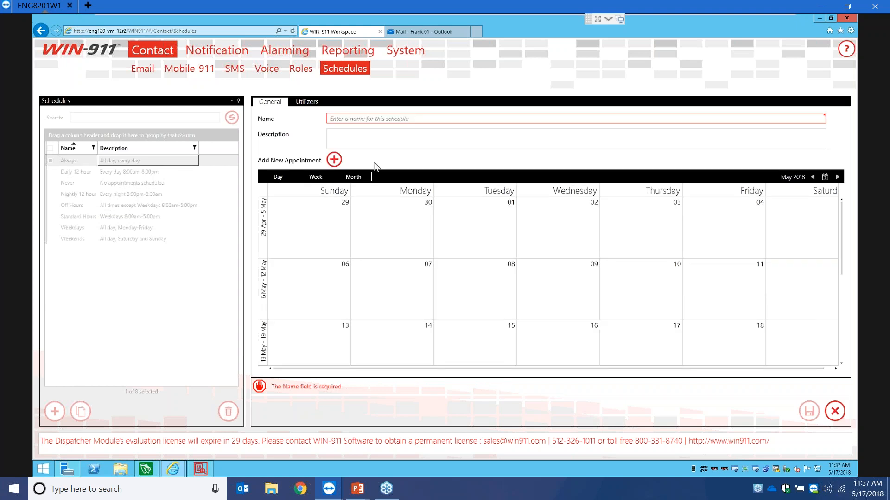
double_click(383, 220)
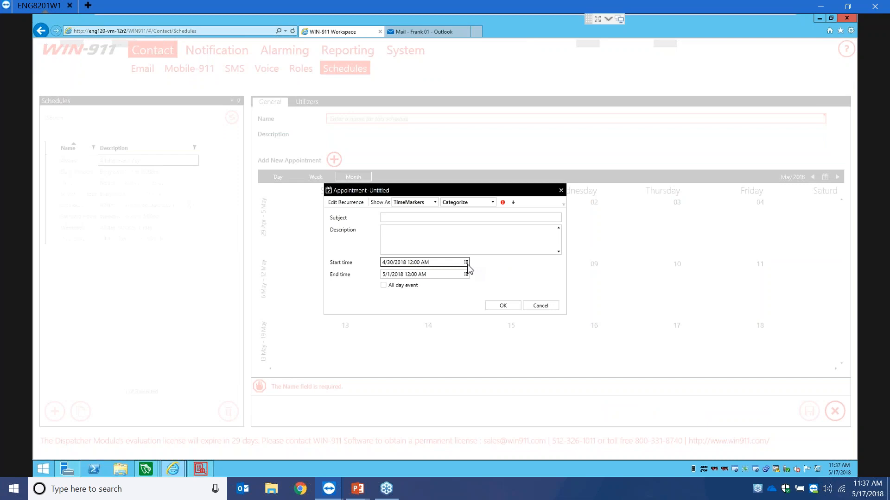
click(466, 262)
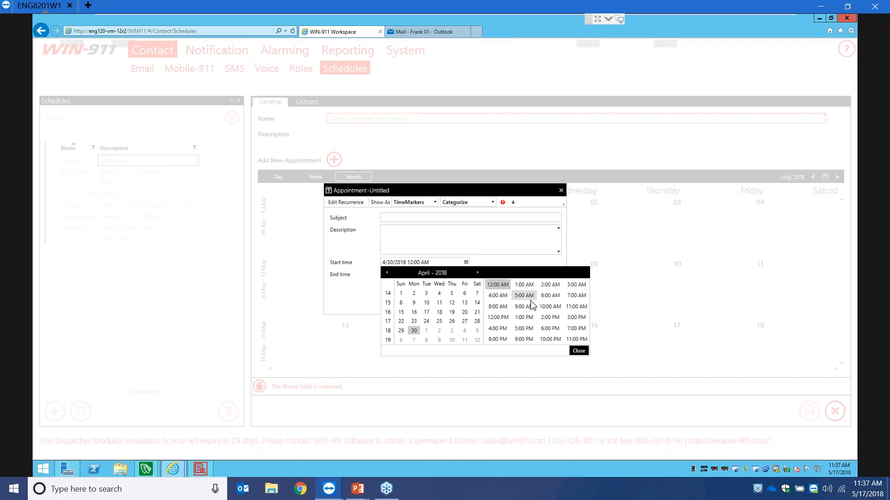
click(500, 309)
click(577, 351)
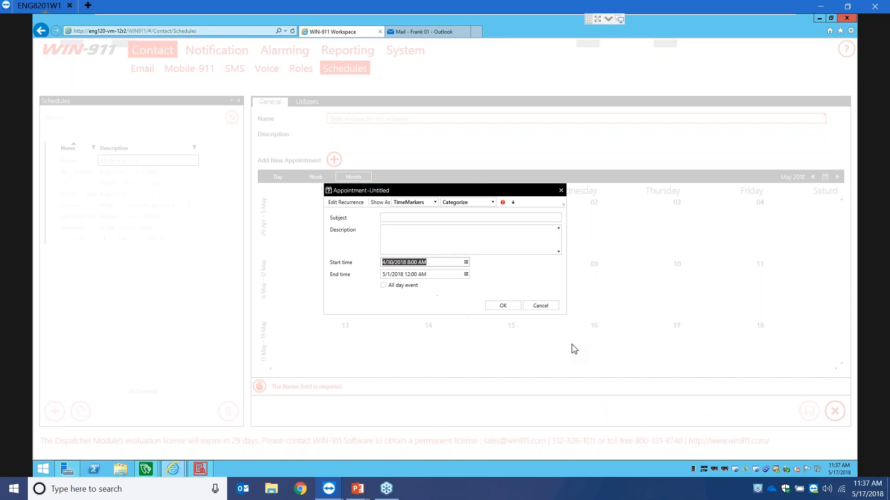
- End the appointment at 5:00 PM on 30 April, save it, and title it 'On Schedule'
click(466, 274)
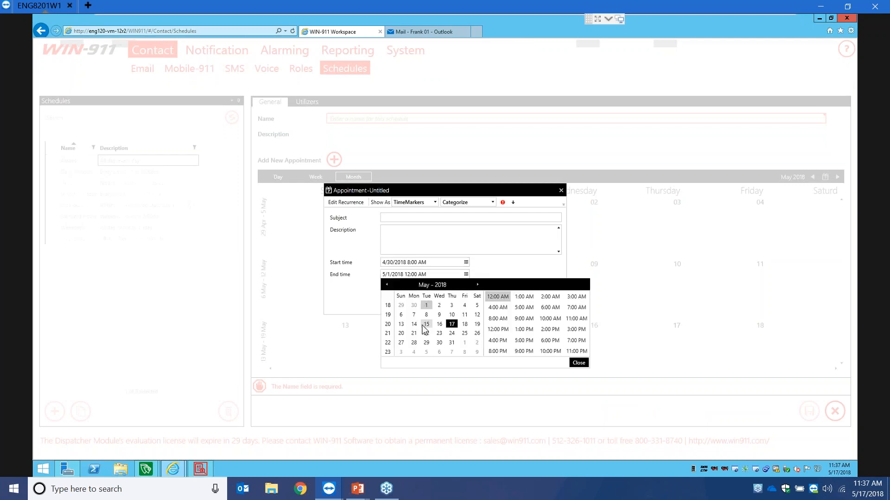
click(416, 305)
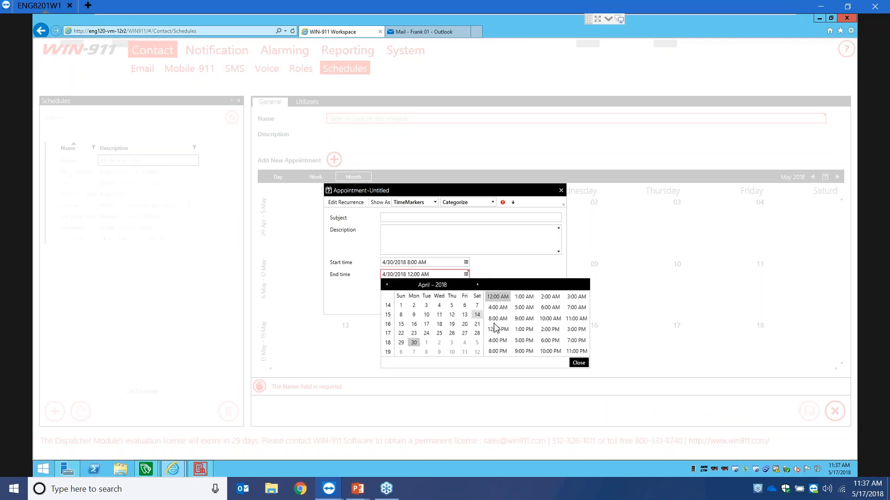
click(523, 341)
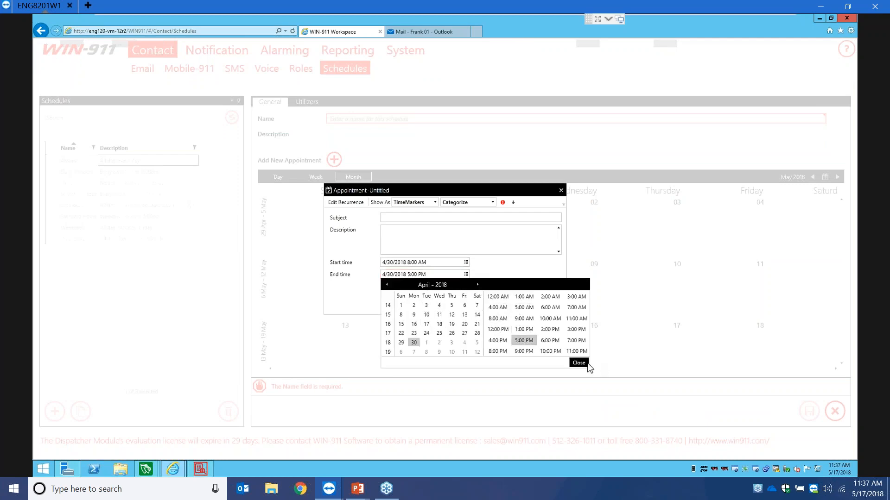
click(579, 363)
click(506, 307)
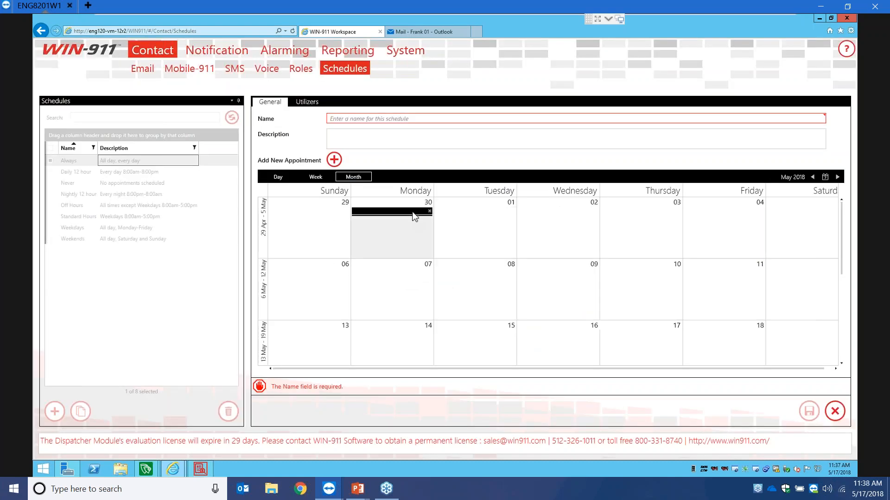
double_click(413, 216)
click(395, 219)
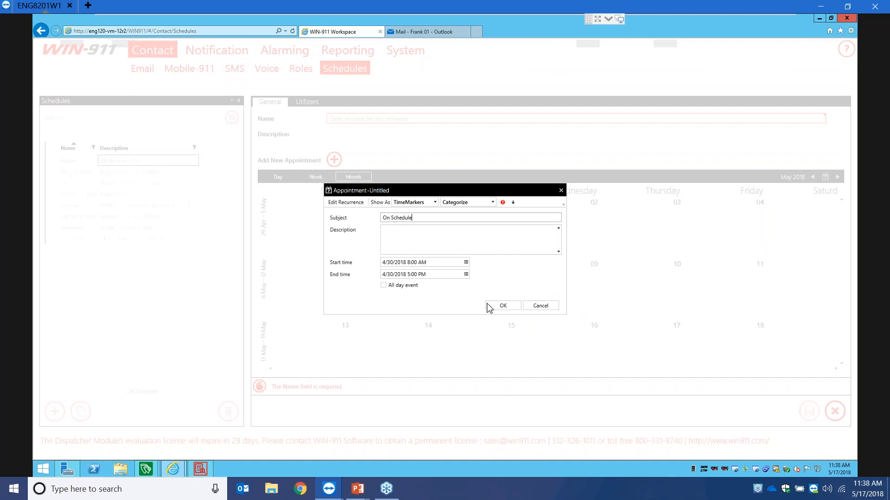
click(498, 308)
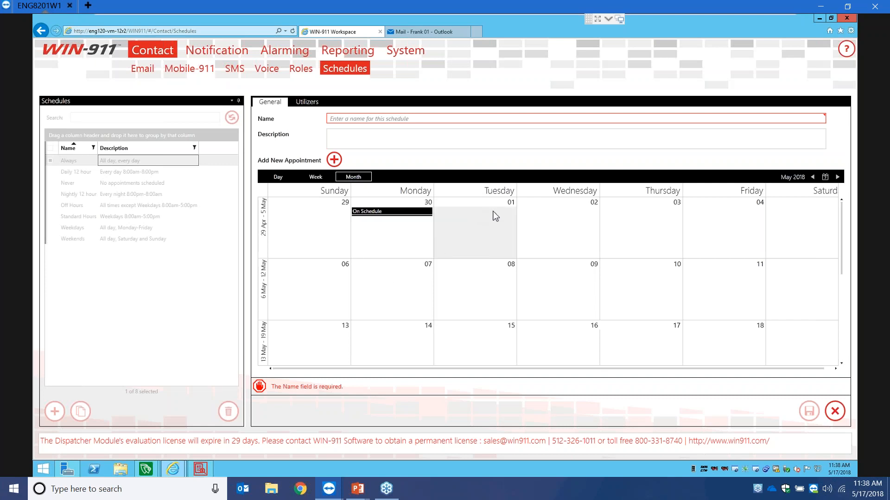
- Make the On Schedule appointment recur, adding Tuesdays and Wednesdays to its pattern
double_click(384, 213)
click(347, 204)
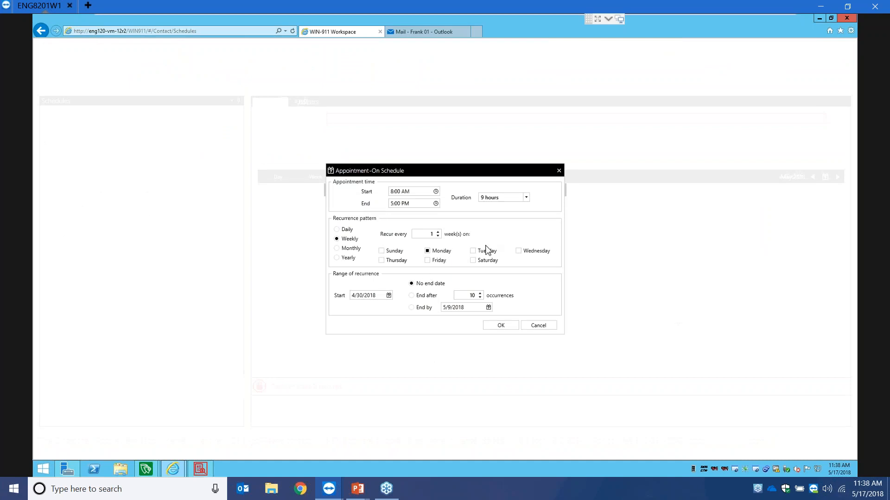
click(480, 251)
click(518, 251)
click(493, 325)
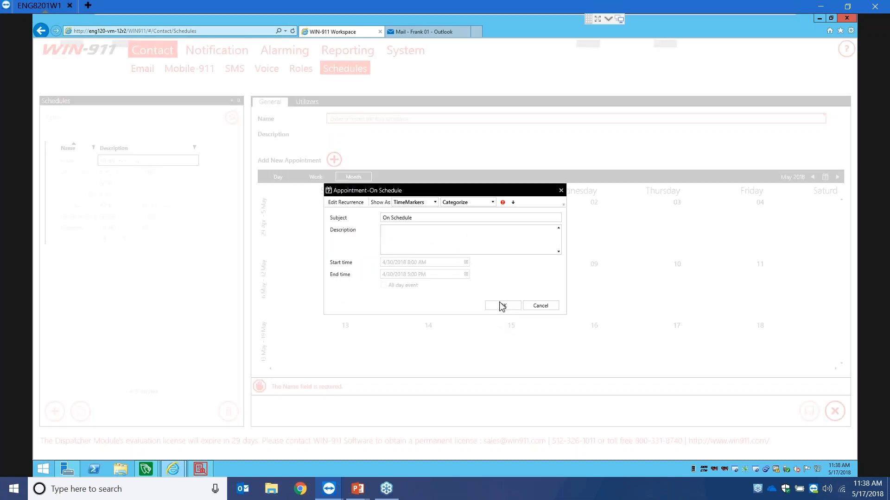
click(503, 306)
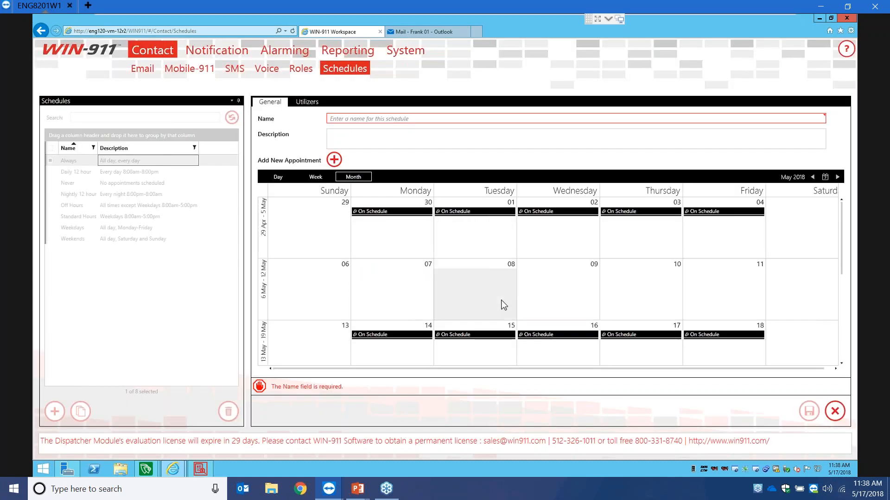
- Move the schedule calendar forward to December 2018
scroll(504, 305, down, 5)
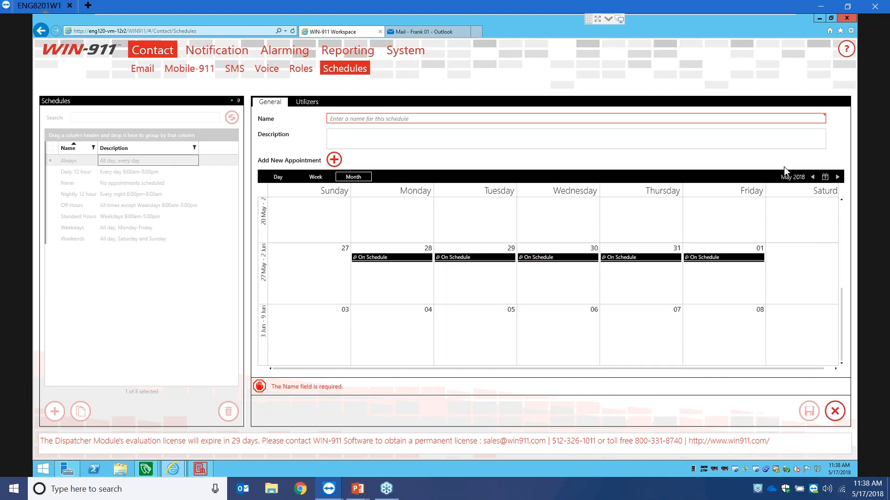
click(838, 177)
click(837, 177)
click(837, 177)
click(837, 177)
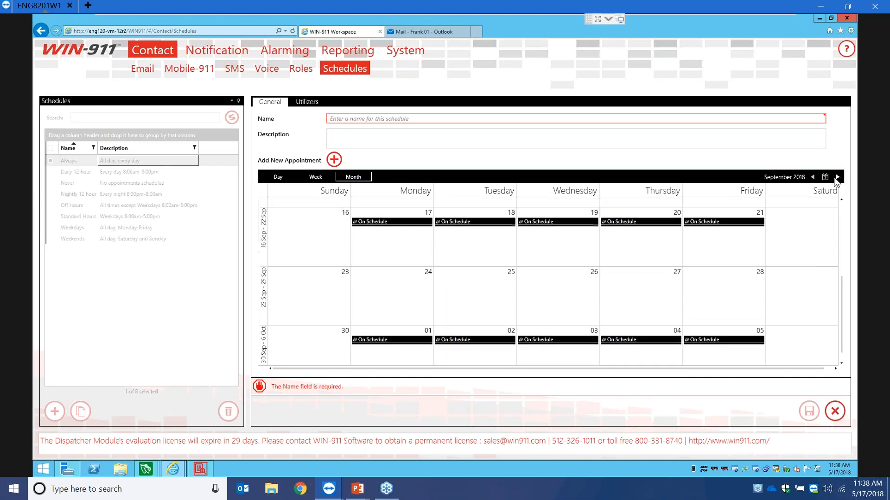
click(813, 177)
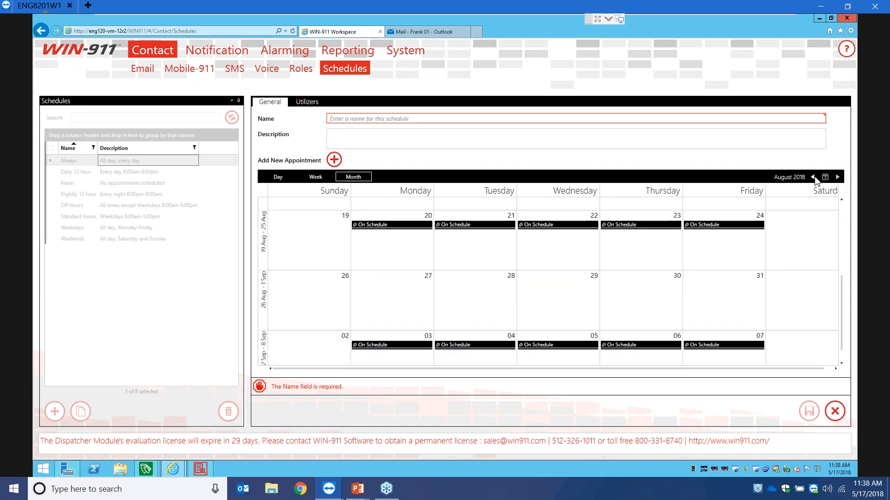
click(814, 177)
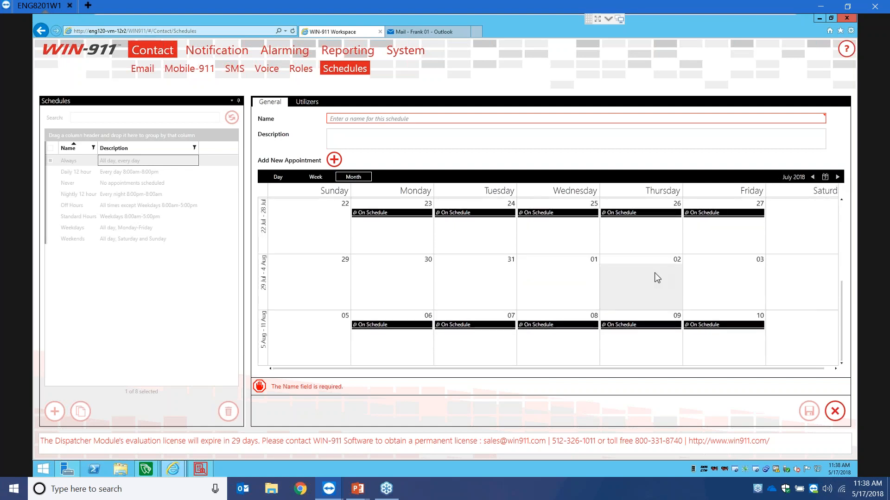
scroll(655, 276, up, 3)
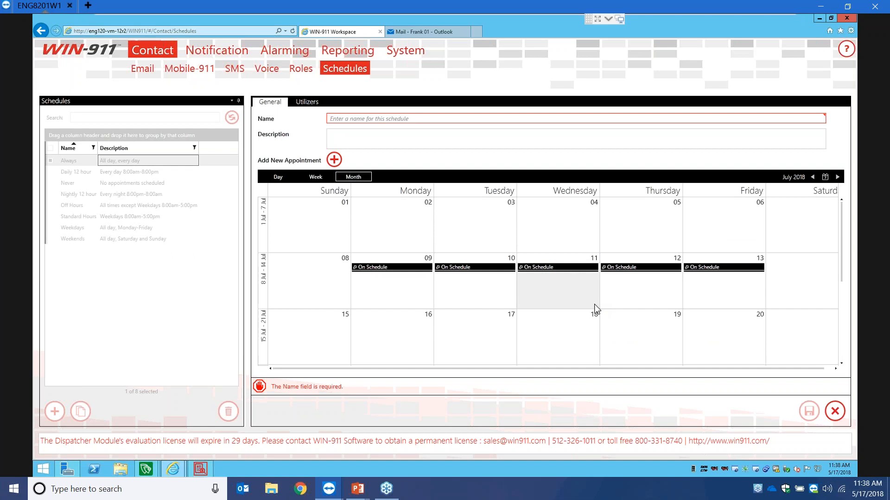
click(837, 178)
click(837, 178)
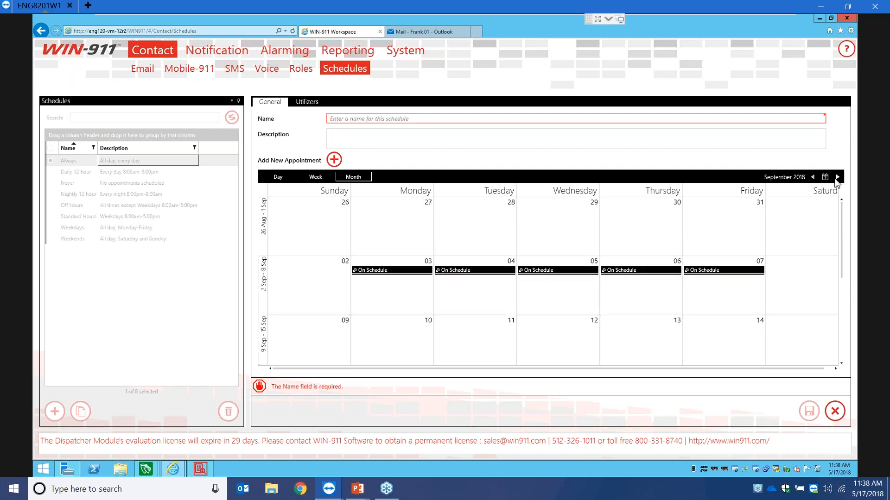
click(836, 178)
click(836, 178)
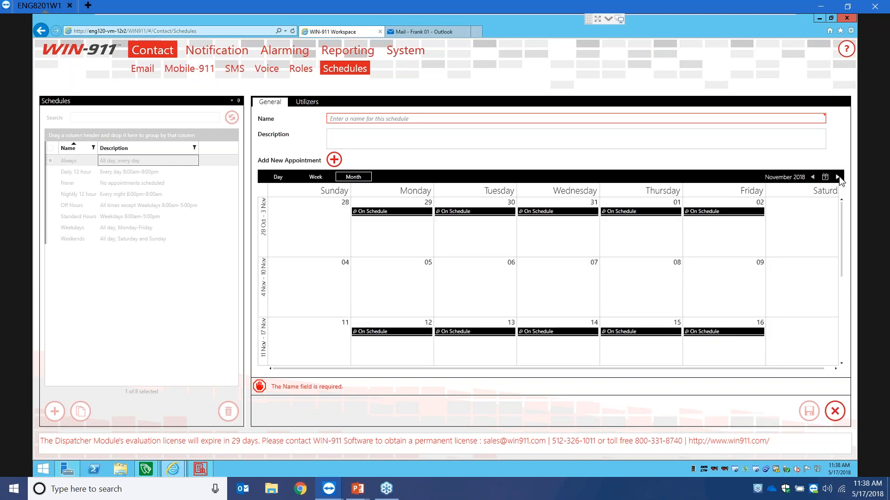
click(837, 177)
scroll(560, 302, down, 3)
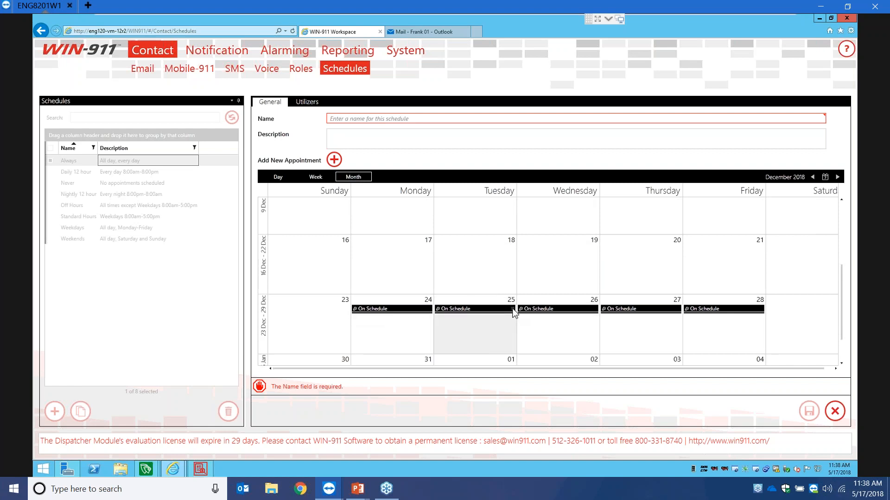
- Delete the 24 and 25 December appointments, then cancel the unsaved schedule
click(512, 309)
click(446, 277)
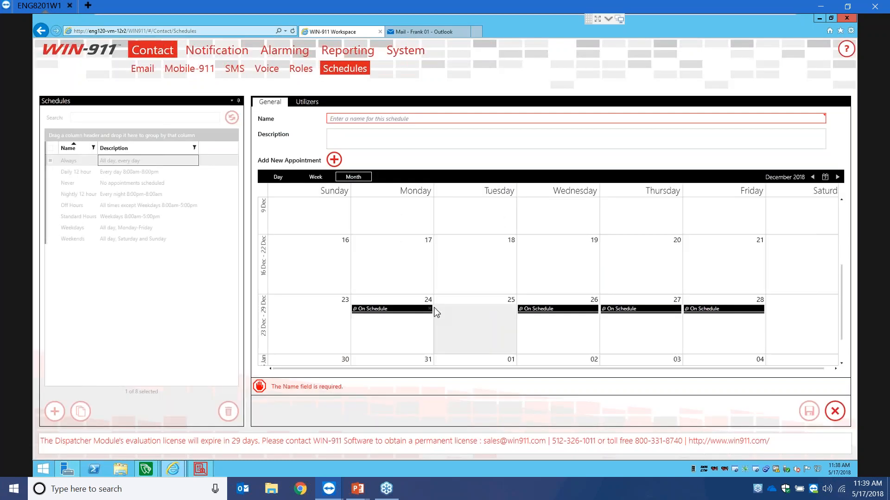
click(429, 309)
click(447, 277)
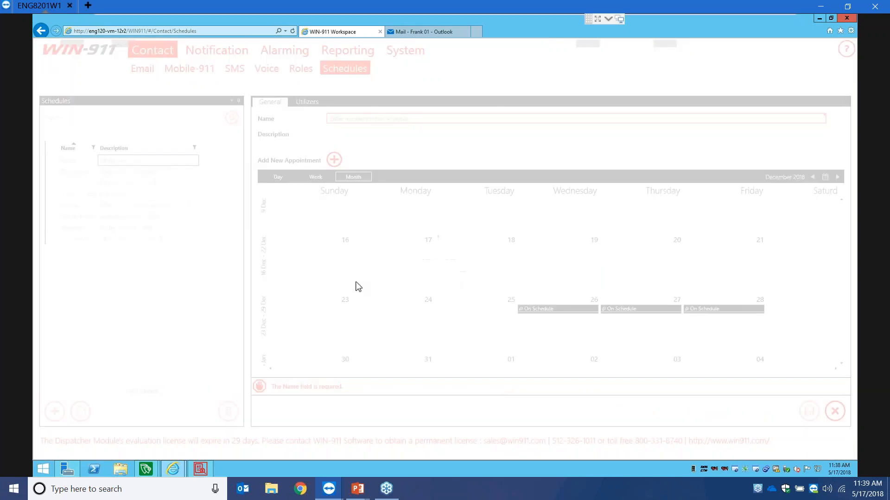
scroll(429, 280, up, 3)
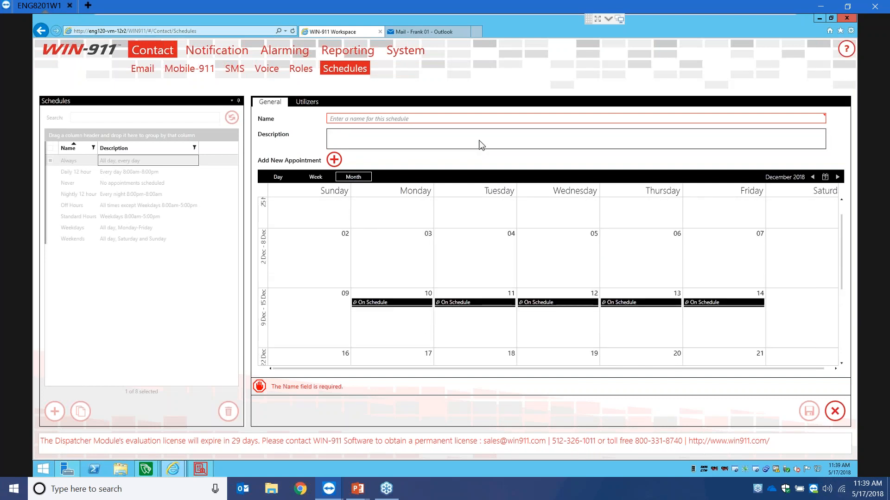
click(839, 415)
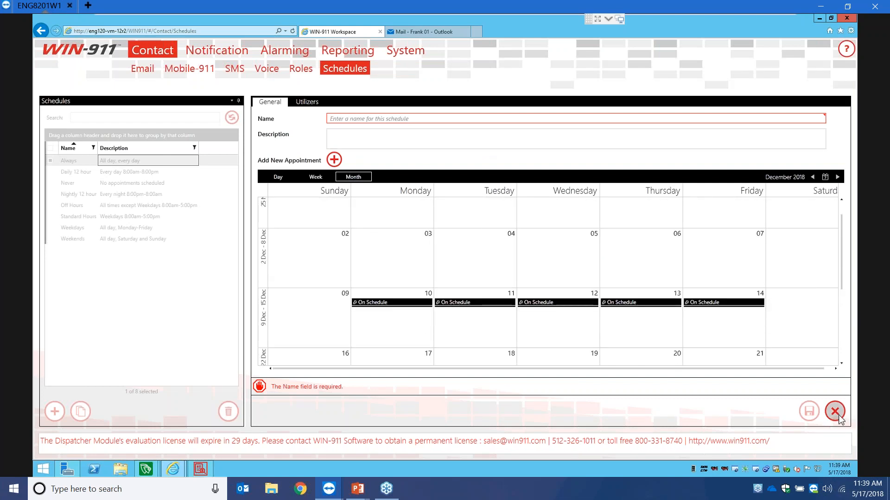
- Discard the schedule, then review the Industries Water and Wind group tactics under Basic Tactics
click(481, 267)
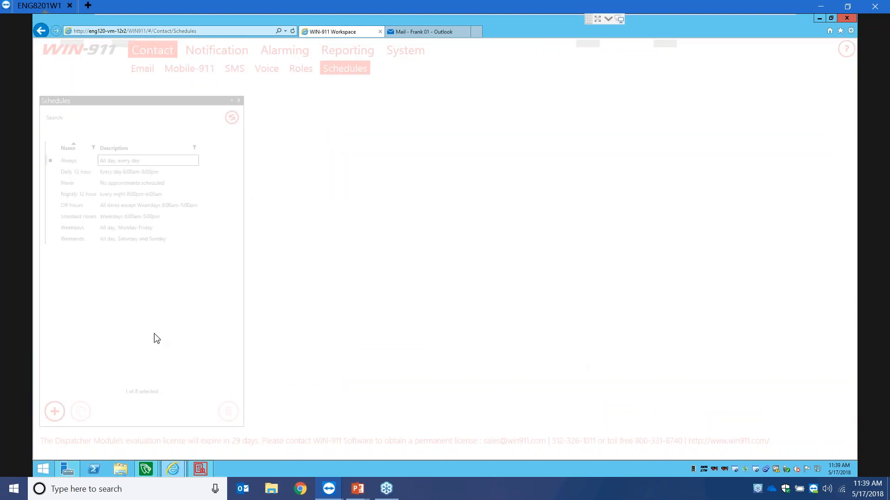
click(227, 55)
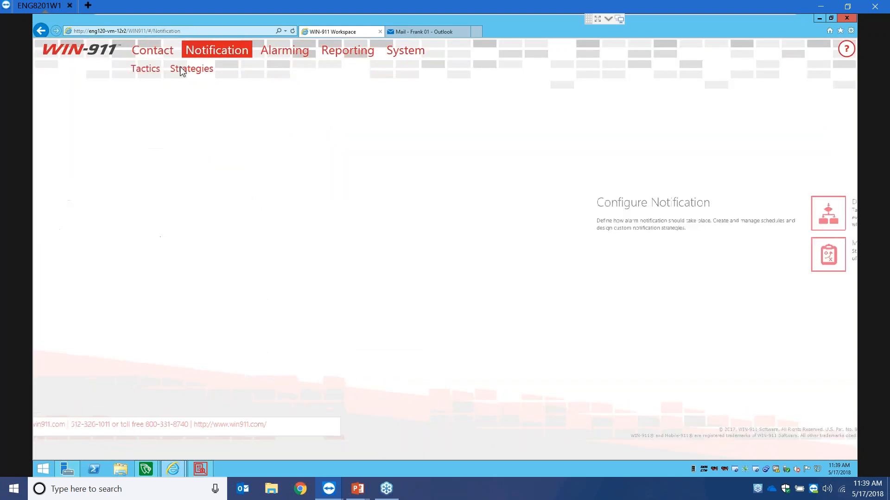
click(155, 68)
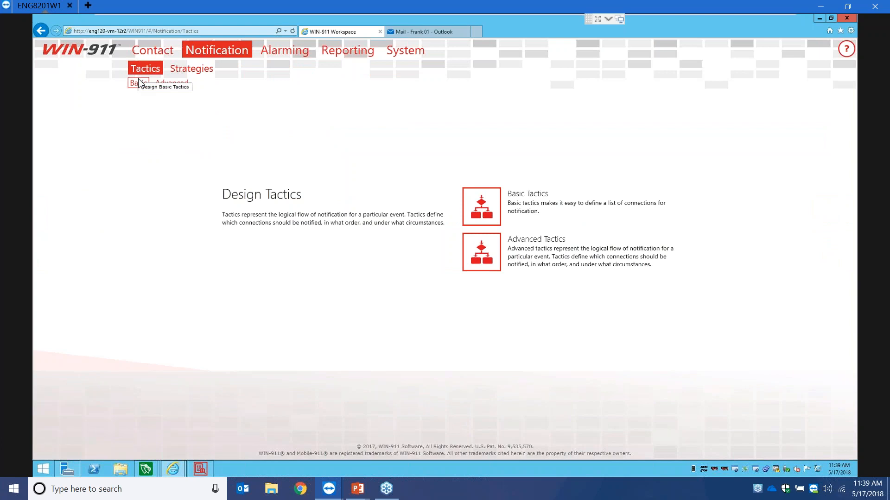
click(138, 84)
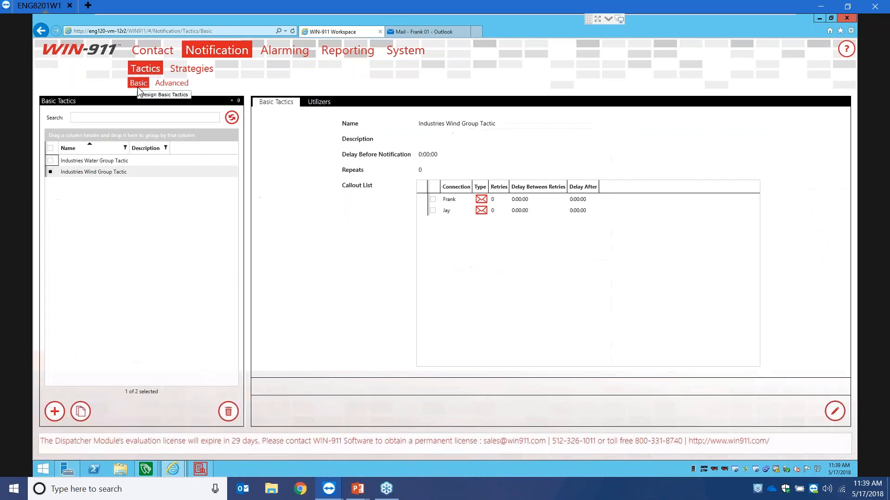
click(120, 162)
click(97, 173)
click(100, 160)
click(96, 174)
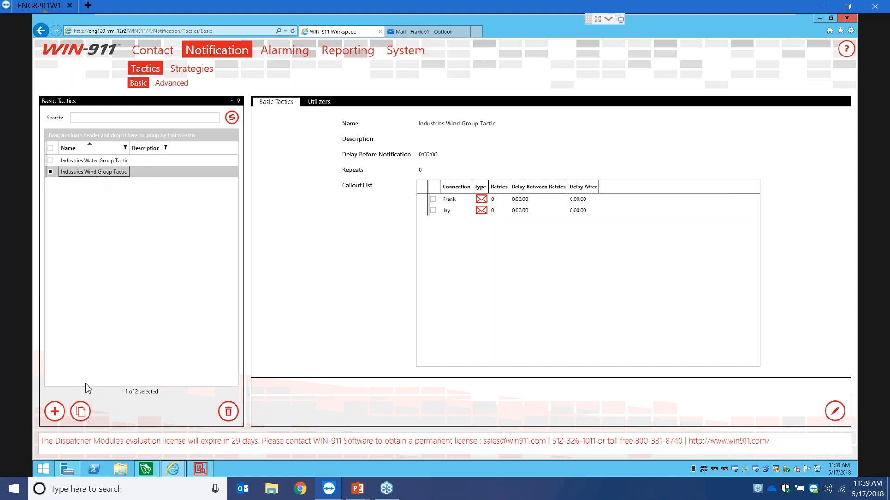
- Create a basic tactic named 'Alarms Group Tactic' and add two email connections to its callout list
click(55, 411)
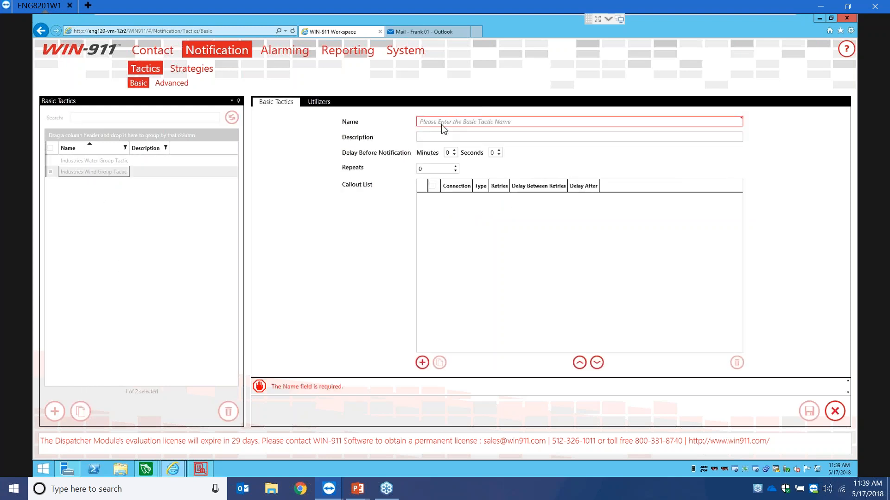
click(445, 123)
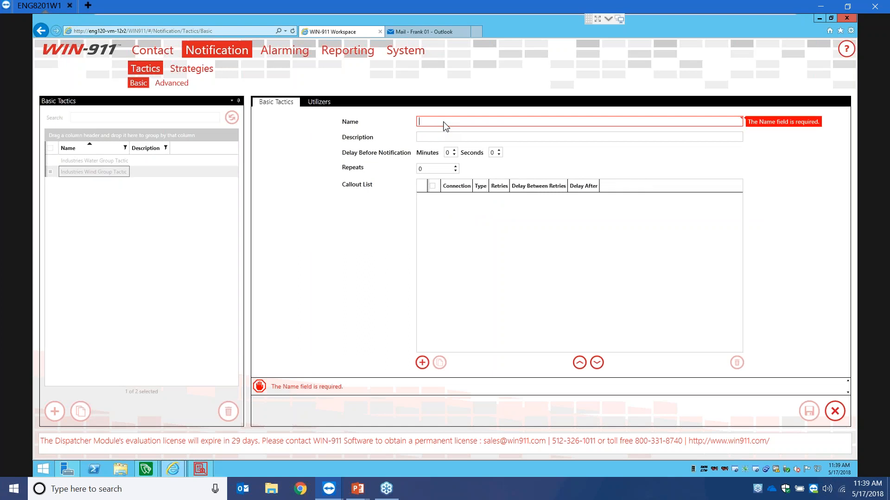
text(Alarms Group Tactic)
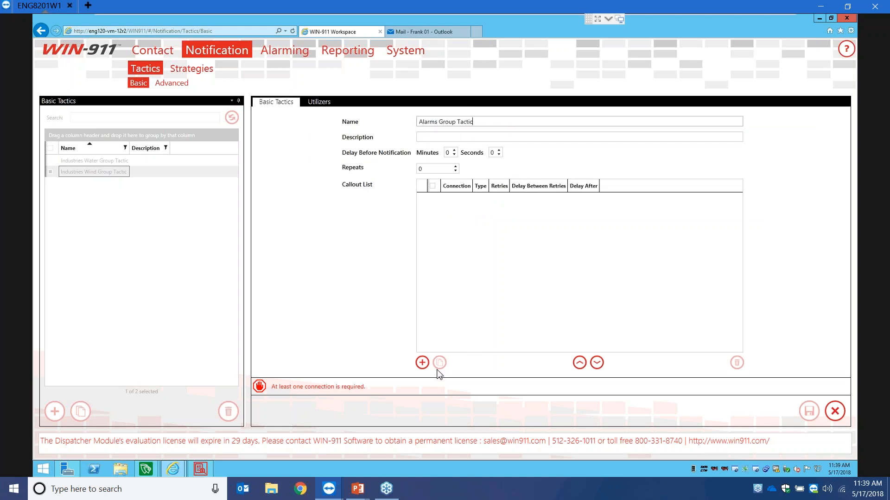
click(421, 362)
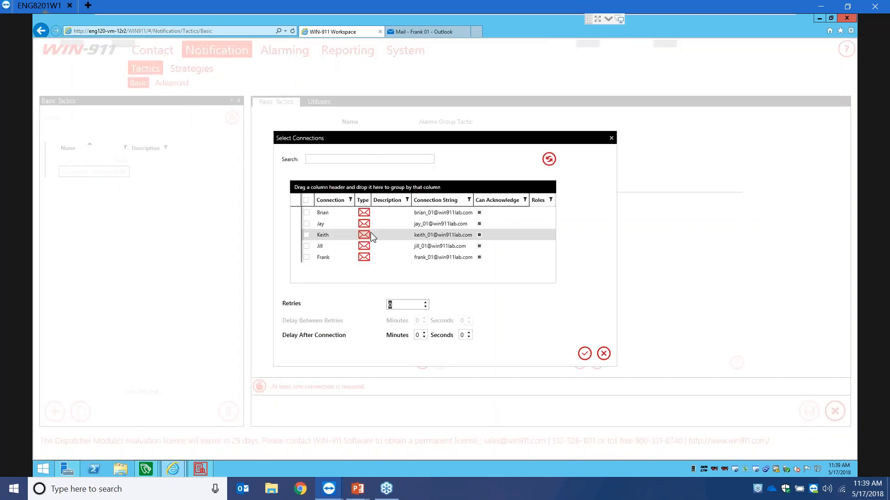
click(307, 257)
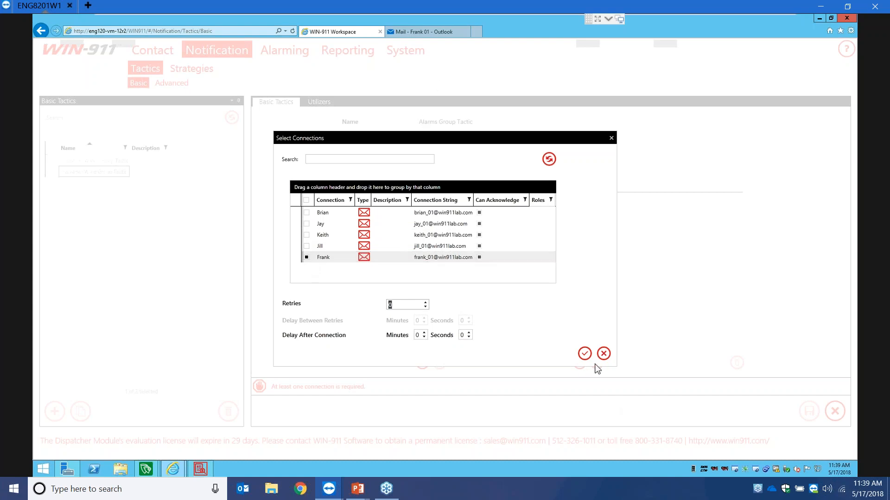
click(583, 353)
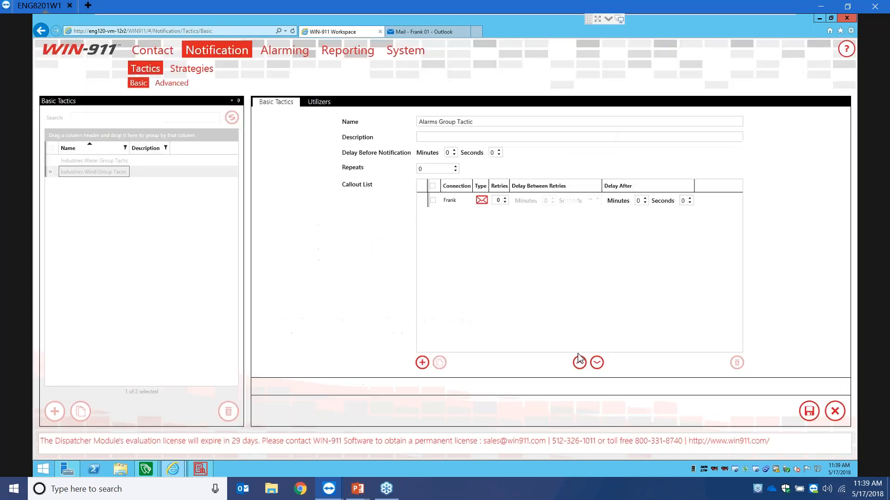
click(422, 363)
click(307, 257)
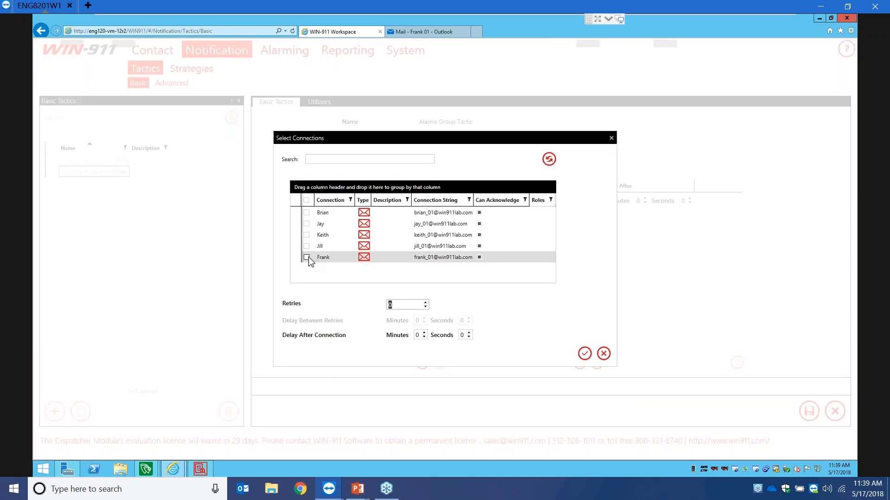
click(584, 353)
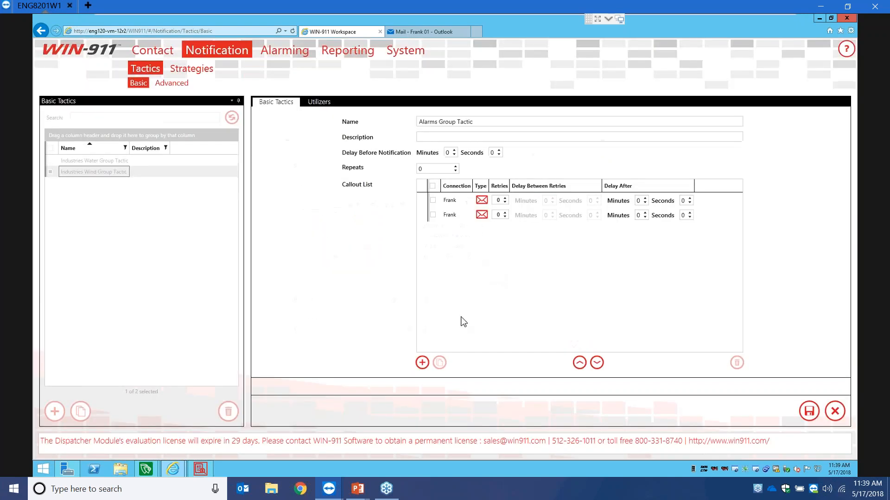
- Add three more email connections and move the fifth callout entry up two places
click(426, 366)
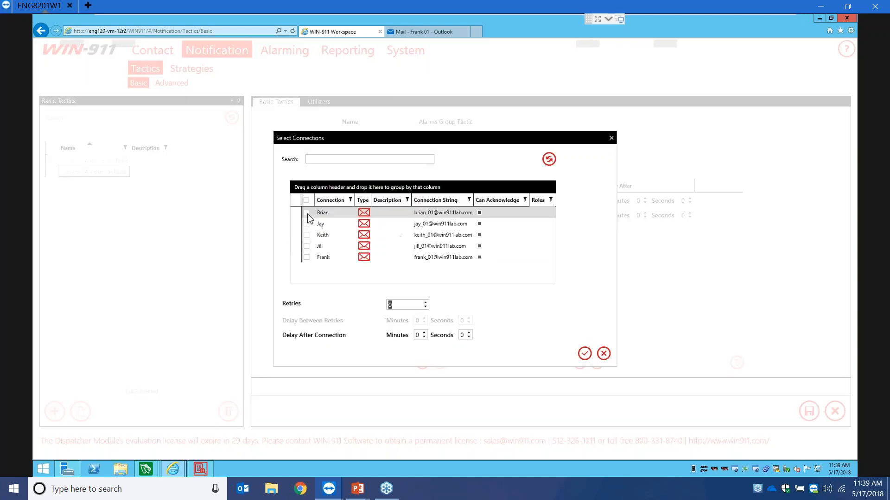
click(307, 213)
click(306, 223)
click(306, 235)
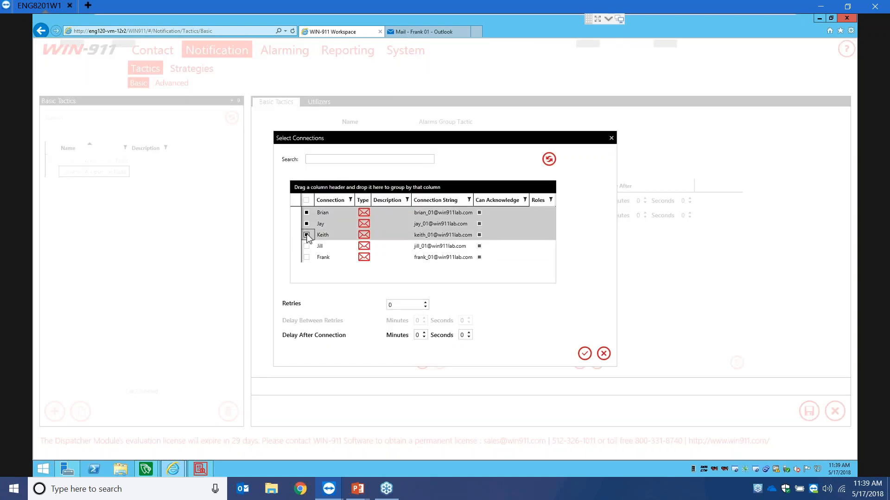
click(584, 354)
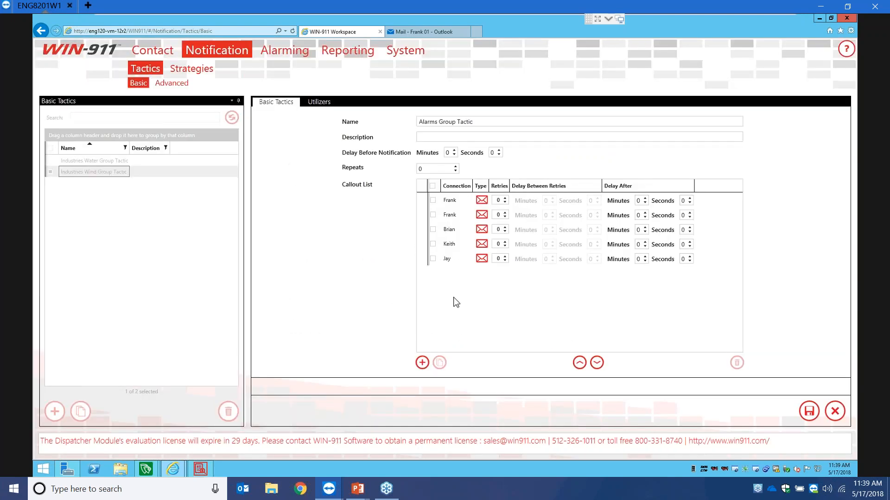
click(447, 260)
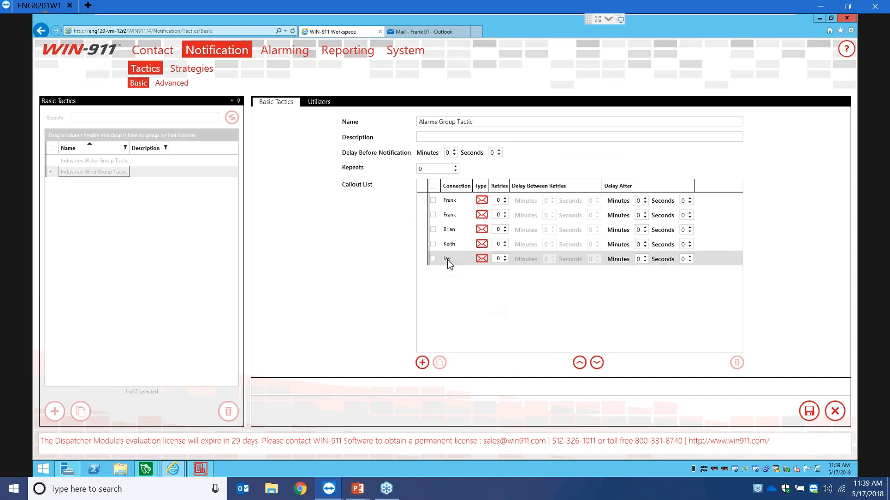
click(578, 363)
click(578, 363)
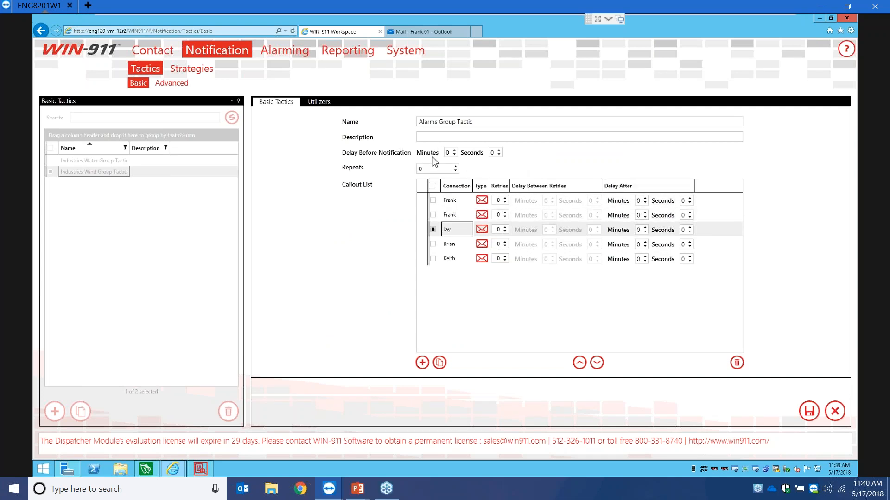
- Raise the tactic's Repeats to 5 and save it
click(456, 166)
click(455, 166)
click(455, 166)
click(809, 412)
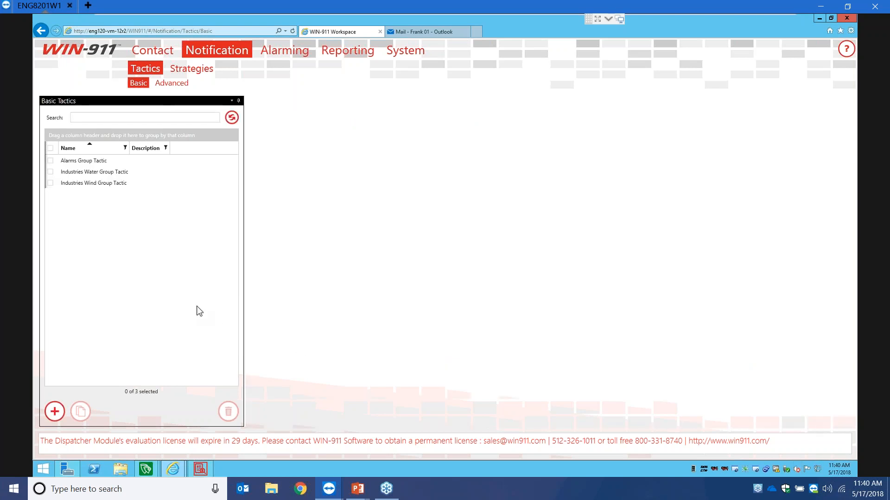
- Start a new advanced tactic with a label decision checking Industries Water Alarms
click(184, 87)
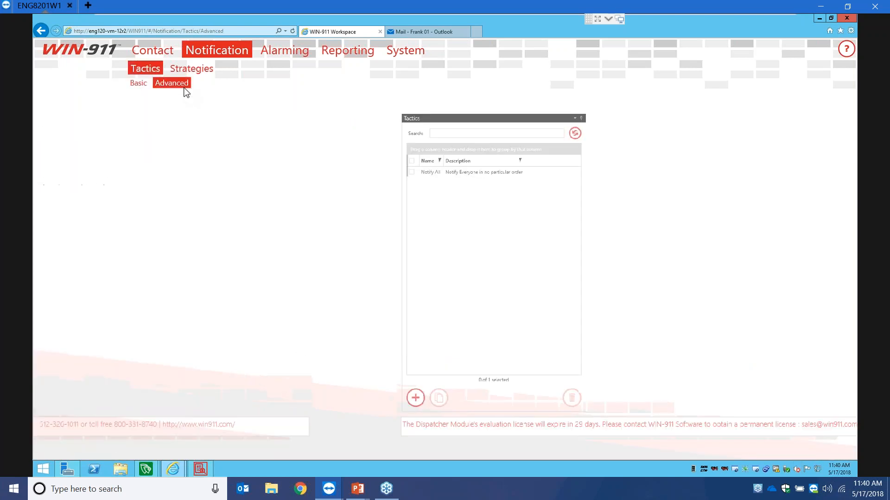
click(55, 411)
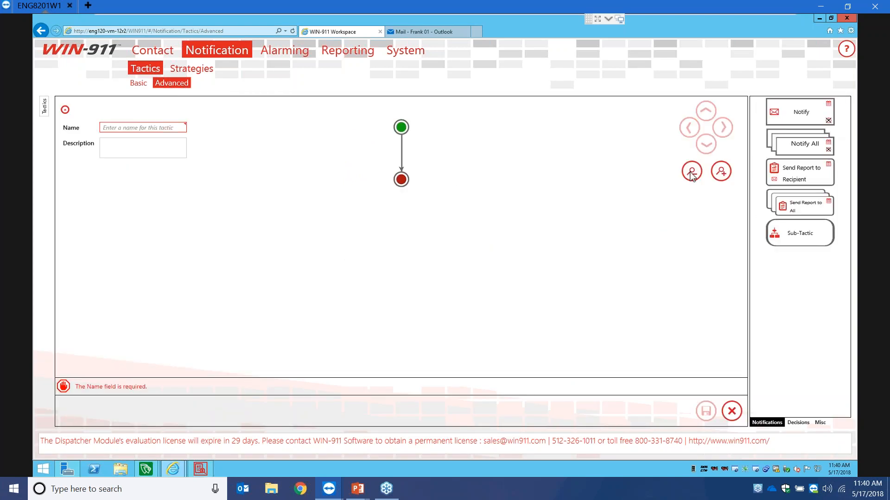
click(691, 172)
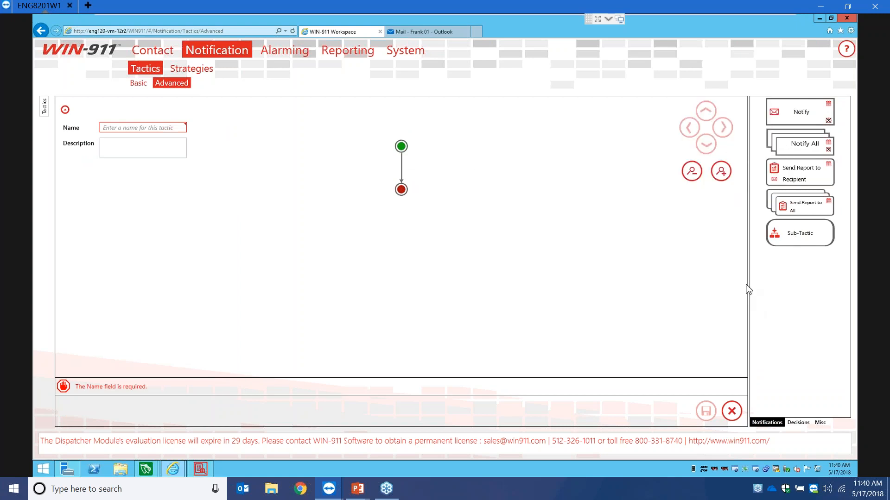
click(798, 422)
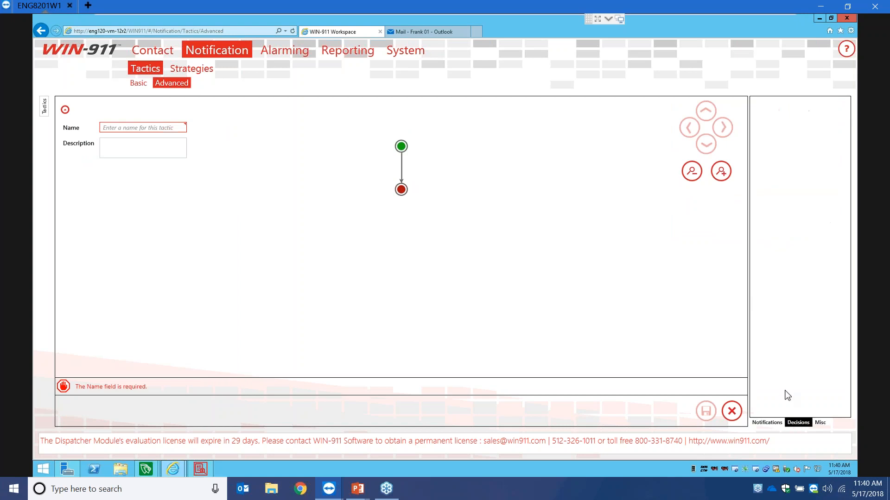
drag(800, 232, 398, 210)
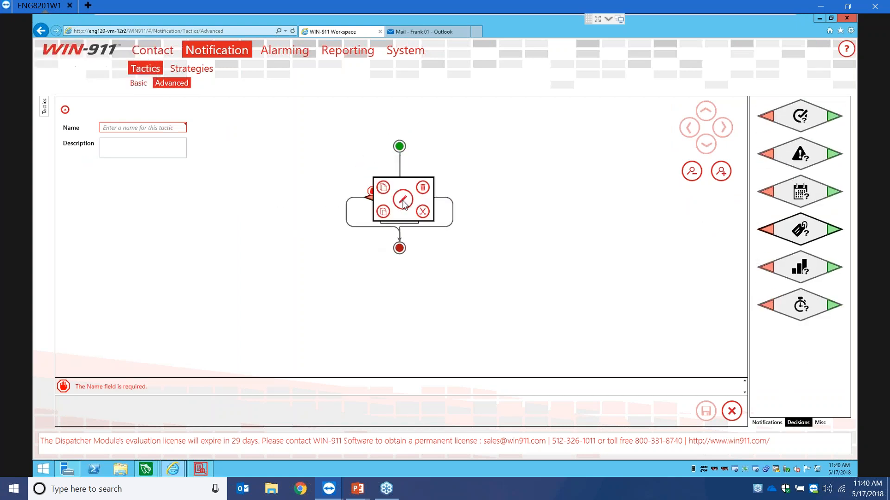
click(399, 198)
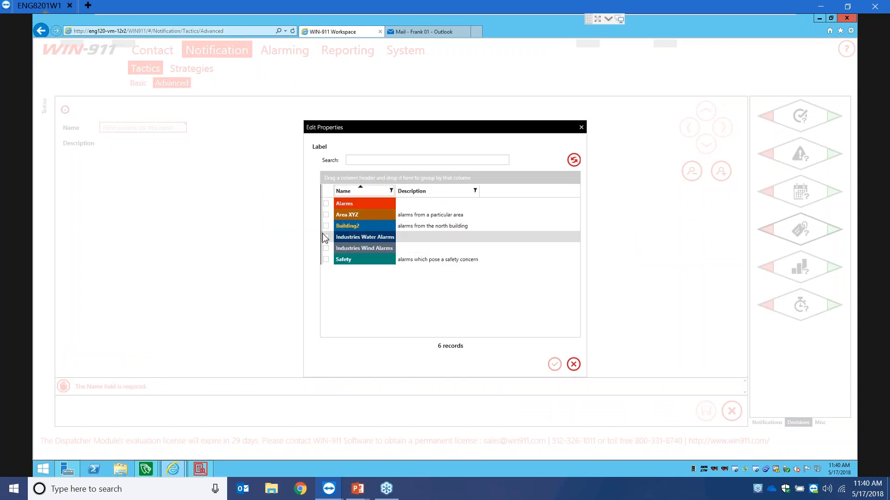
click(342, 238)
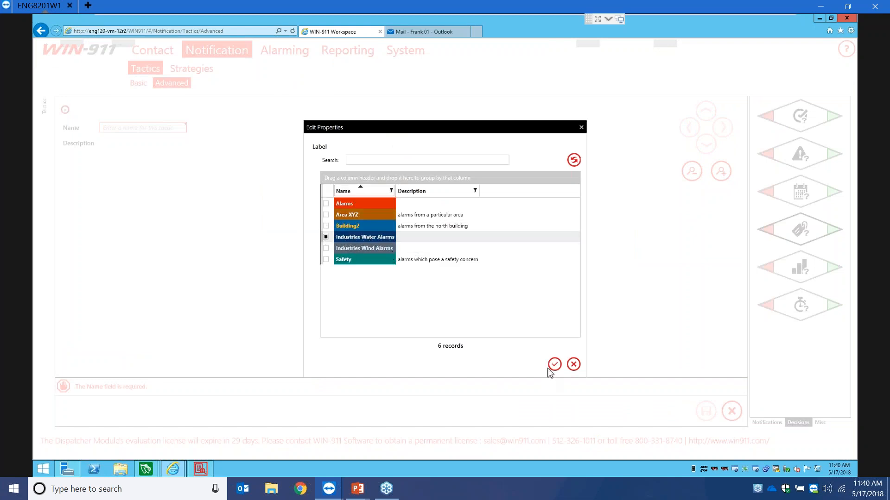
click(554, 366)
- Add a Notify step on the decision's matching branch and open its properties
click(767, 422)
drag(805, 122, 457, 241)
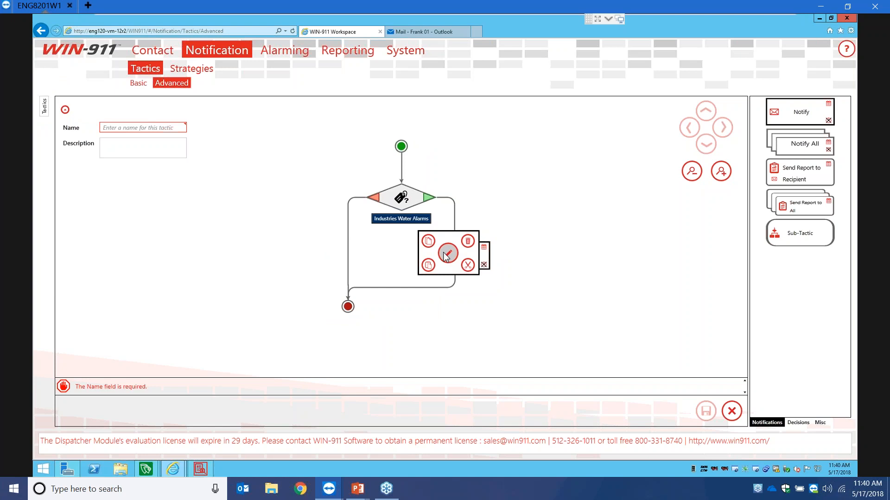
click(446, 254)
- Notify one chosen contact, then all Operators, and add a label decision on the other branch
click(326, 204)
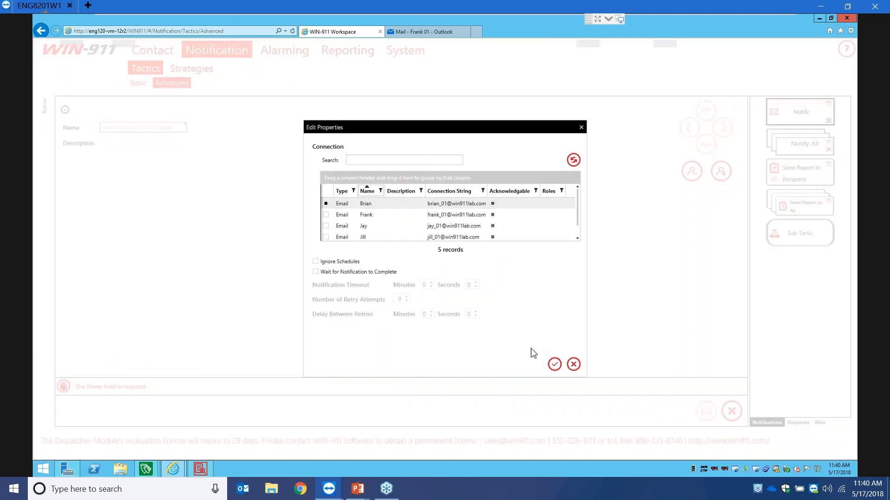
click(555, 364)
drag(795, 147, 420, 290)
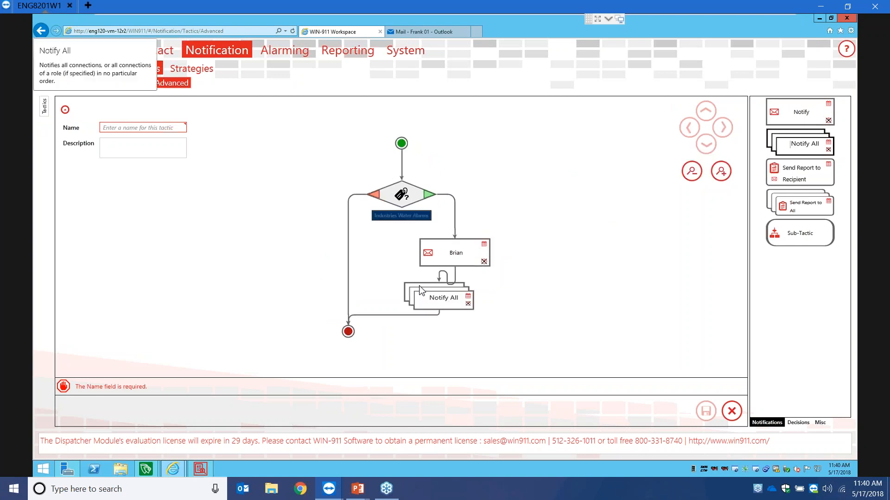
click(458, 302)
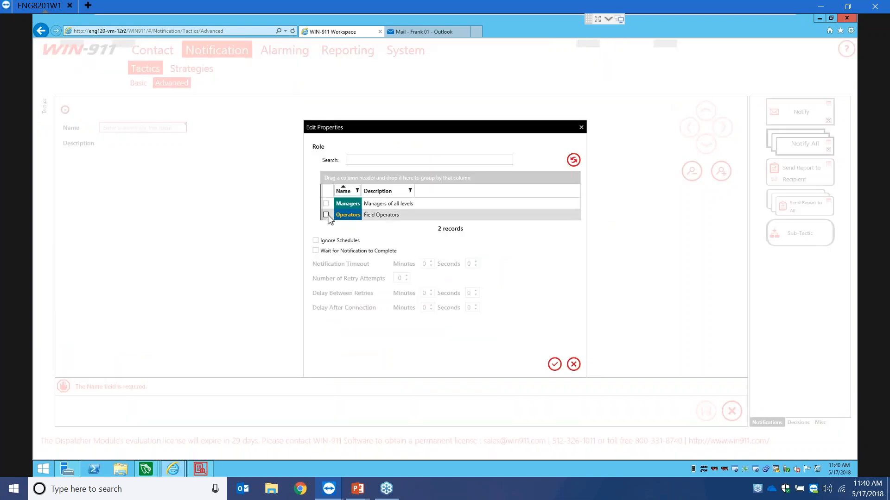
click(326, 215)
click(554, 365)
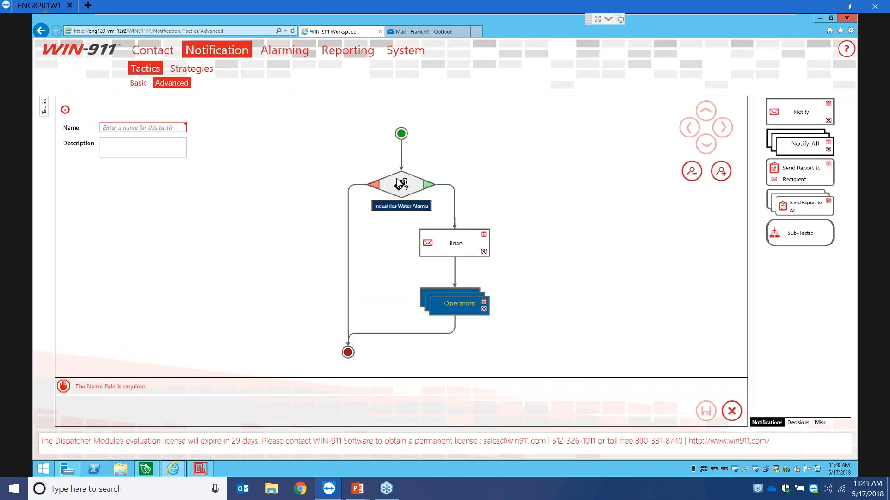
click(798, 423)
drag(787, 236, 333, 250)
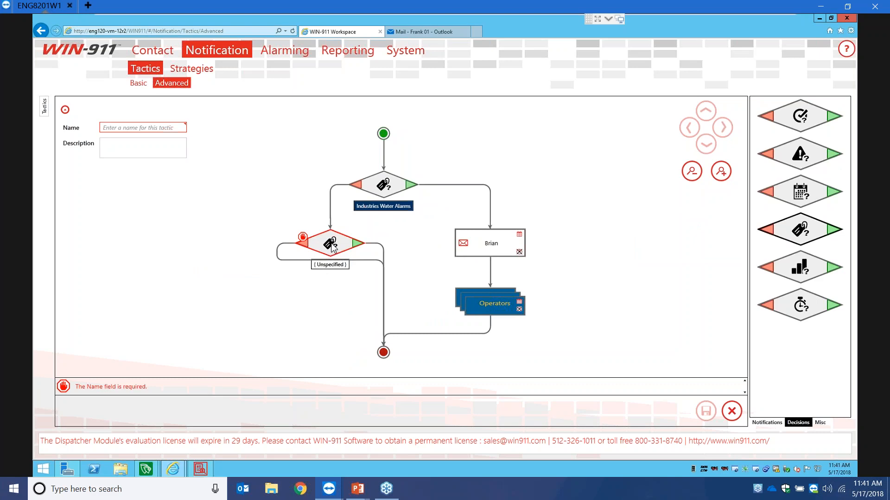
- Set the second check to Industries Wind Alarms, notifying all Managers, with Notify All on its other branch
double_click(332, 247)
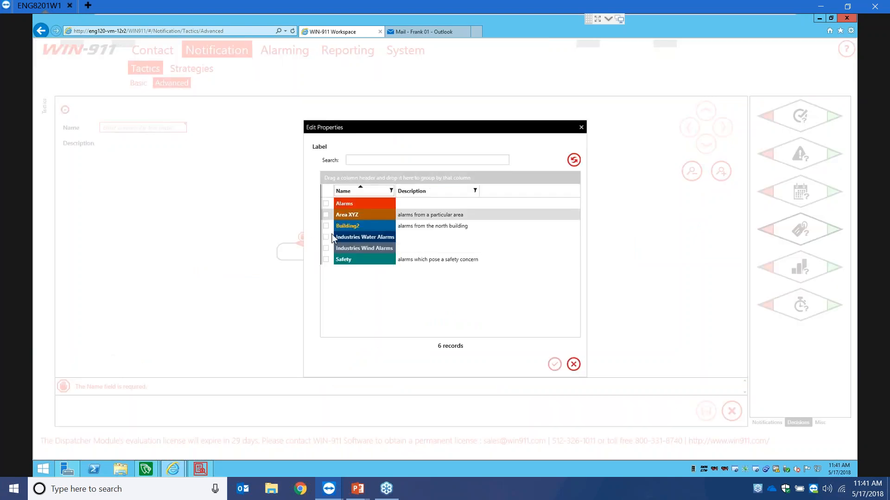
click(326, 249)
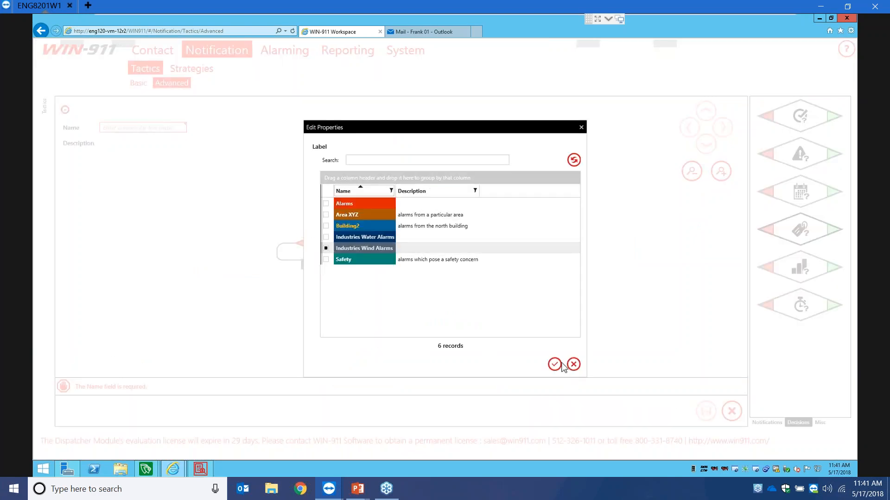
click(554, 364)
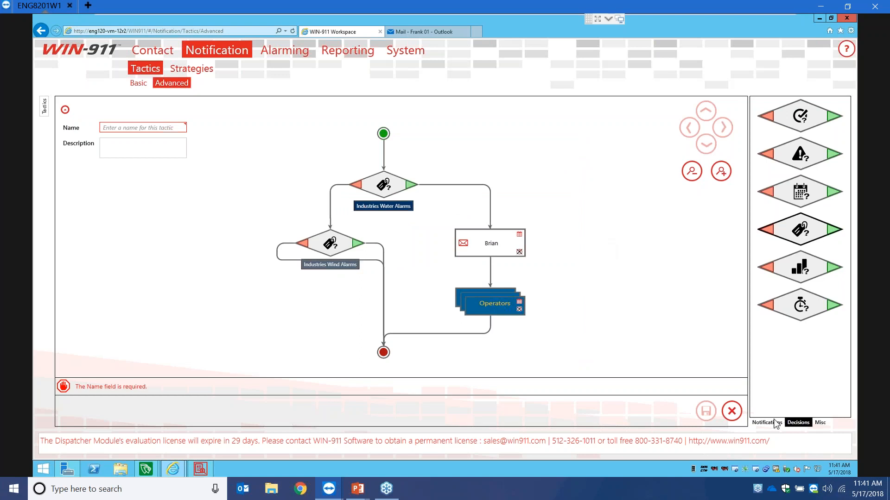
click(775, 423)
drag(804, 149, 389, 257)
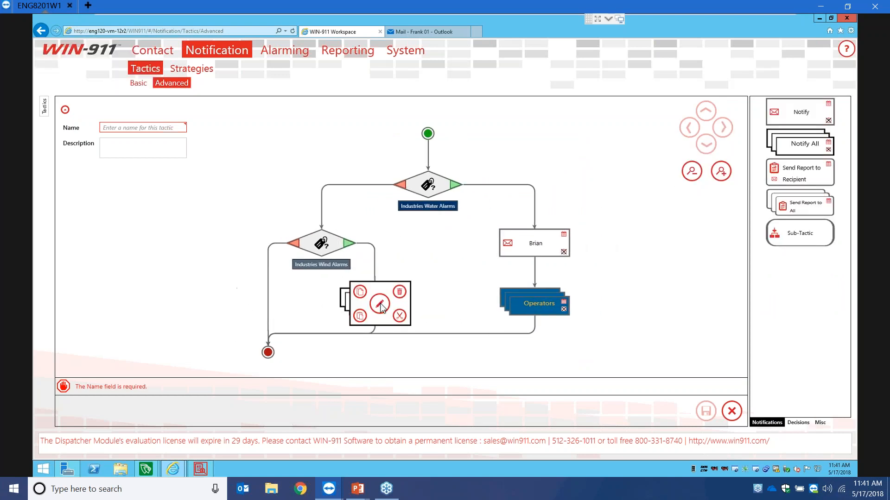
click(326, 203)
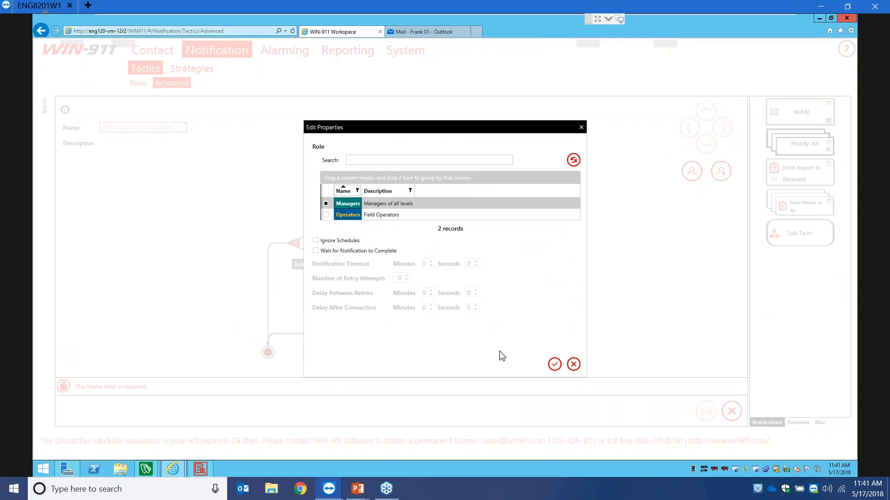
click(553, 365)
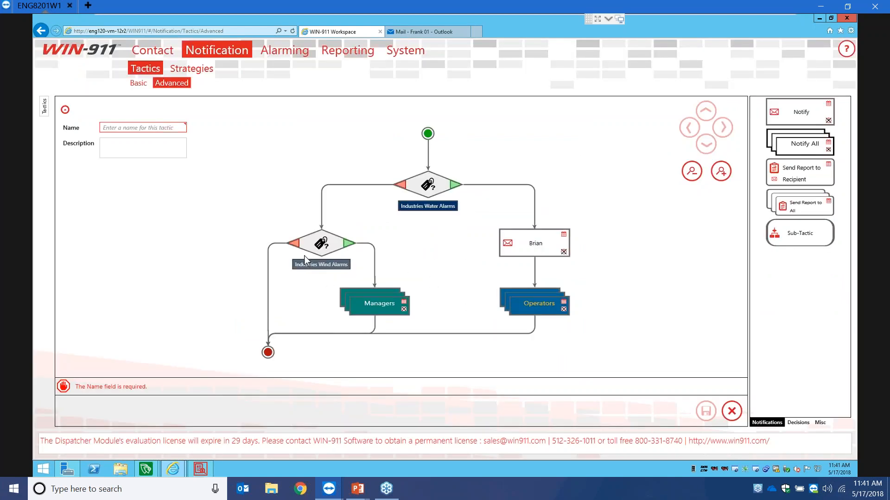
drag(515, 229, 267, 302)
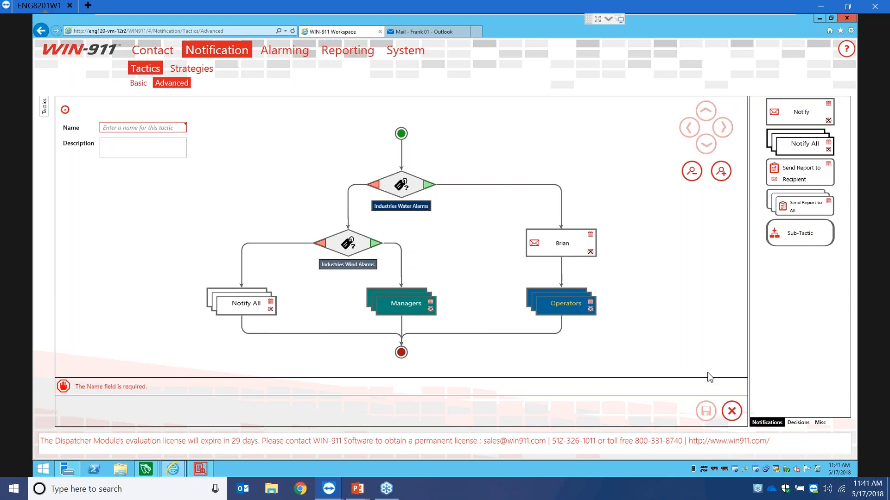
- Discard the unsaved tactic, review the Industries Wind and Water strategies, and start a new strategy
click(731, 412)
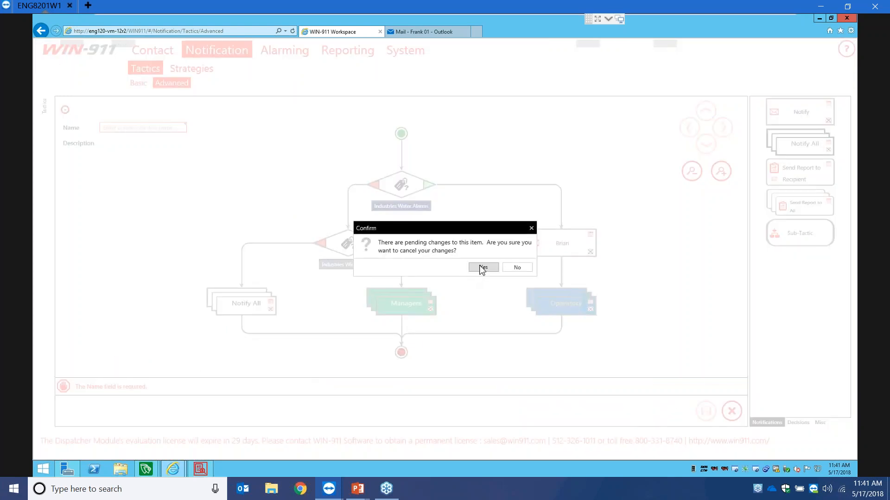
click(482, 267)
click(192, 69)
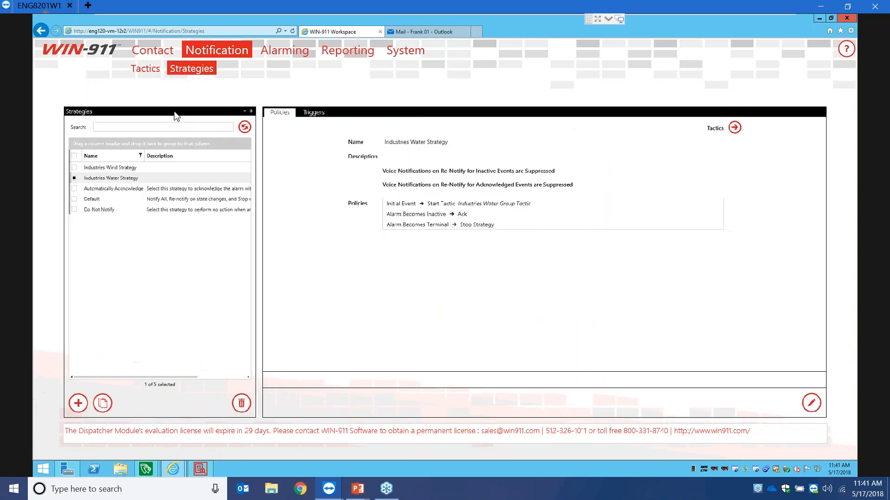
click(113, 163)
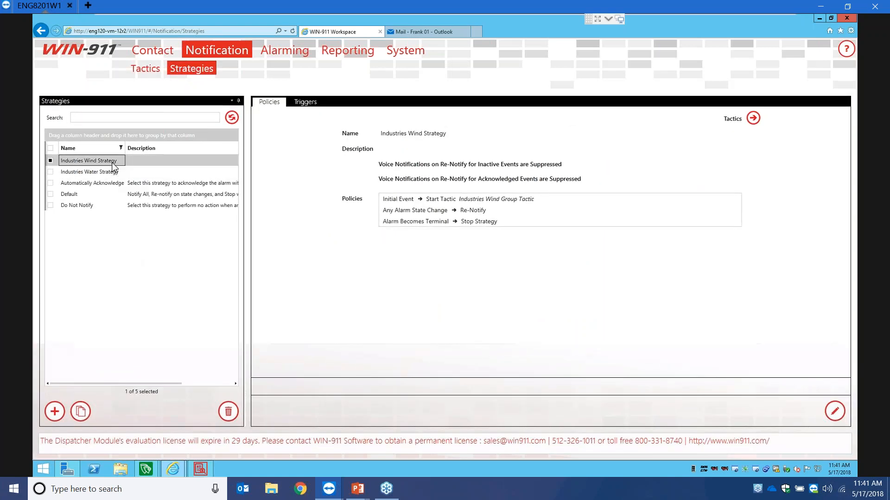
click(106, 172)
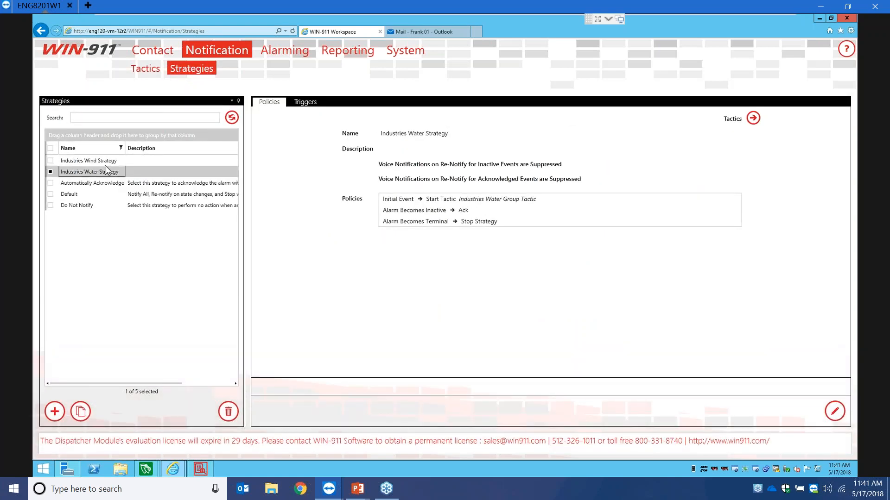
click(54, 412)
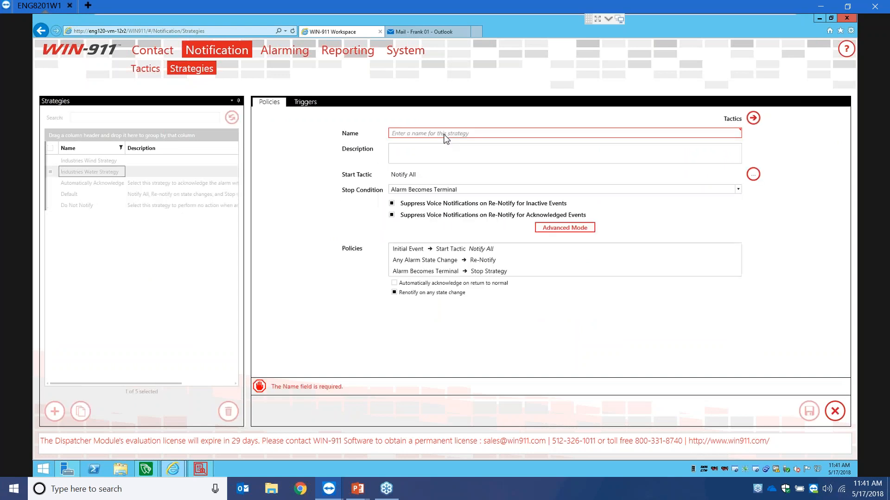
- Name the strategy 'Alarms Strategy' and set Alarms Group Tactic as its start tactic
click(444, 133)
text(Alarms Strategy)
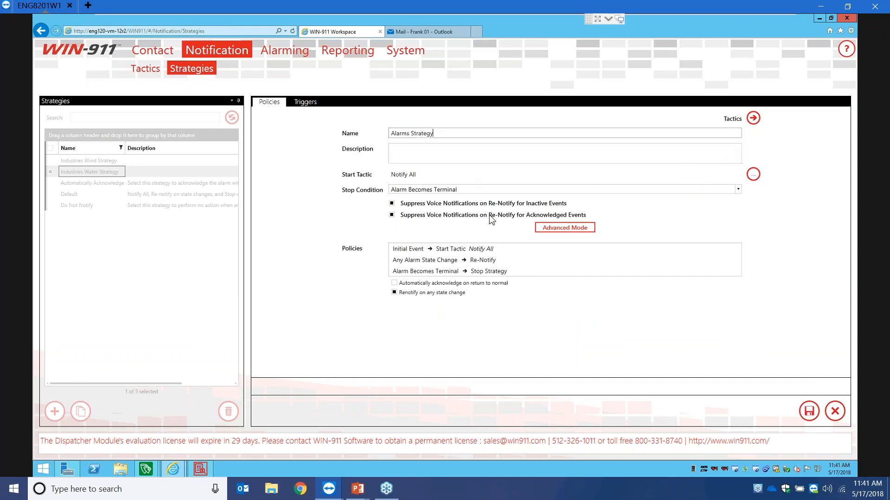
click(753, 176)
click(365, 271)
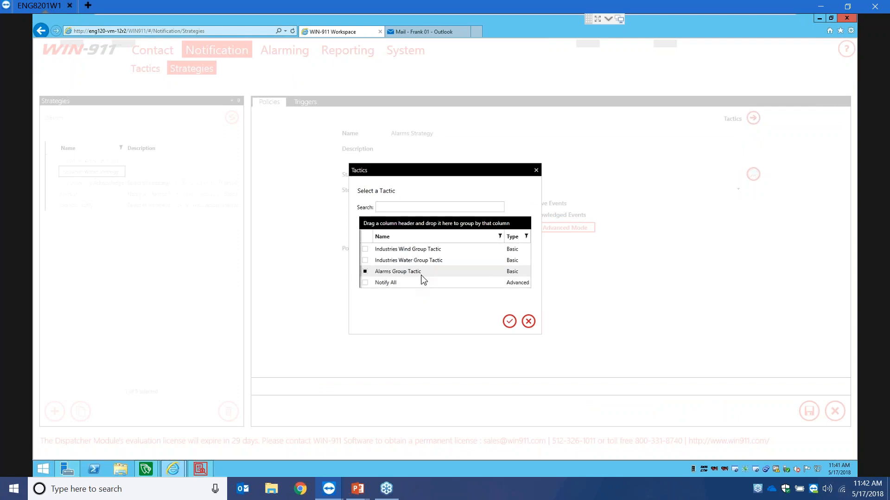
click(509, 321)
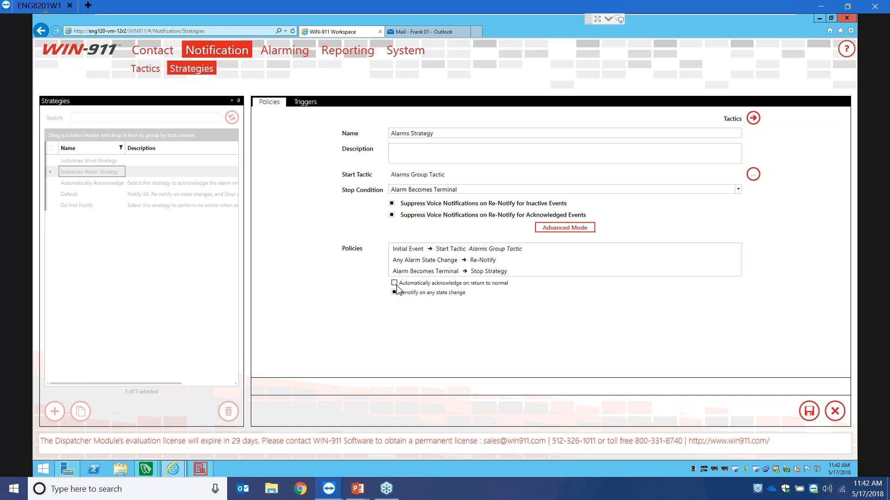
- Leave both auto-acknowledge on return to normal and renotify on any state change turned off
click(395, 284)
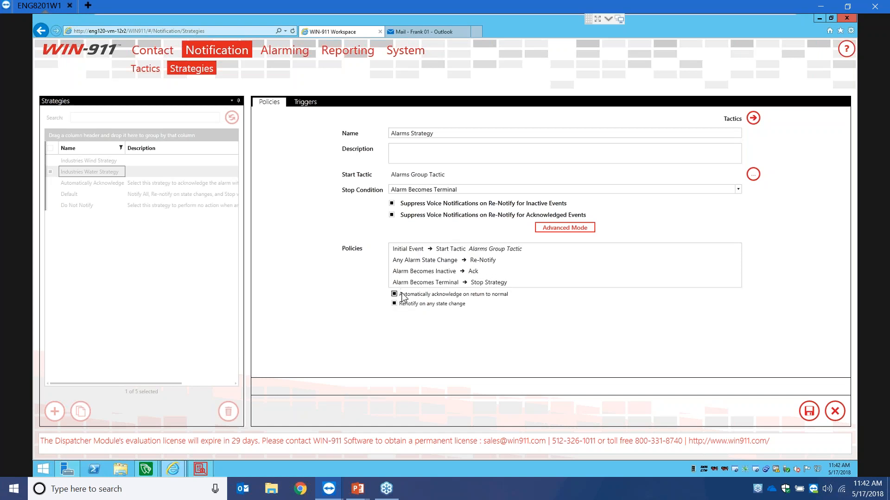
click(497, 295)
click(441, 292)
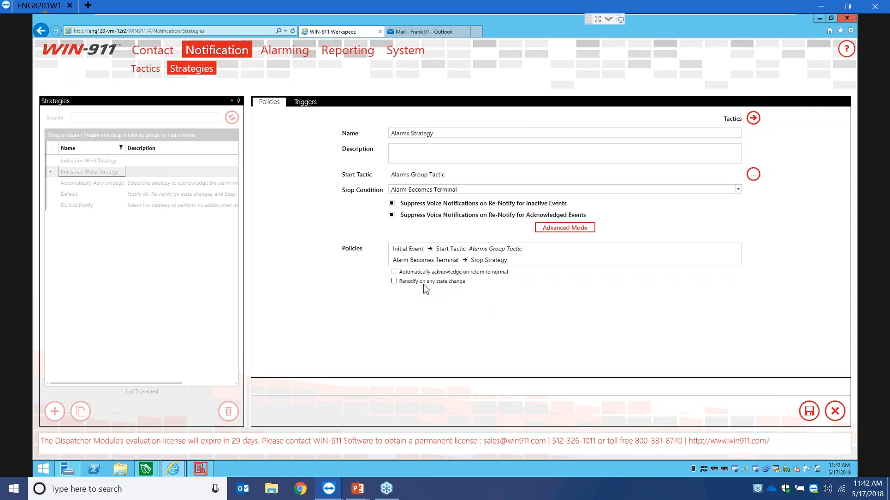
click(423, 286)
click(405, 293)
- Add two advanced policies, one on Any Alarm State Change and one Upon Repeating Timer
click(542, 231)
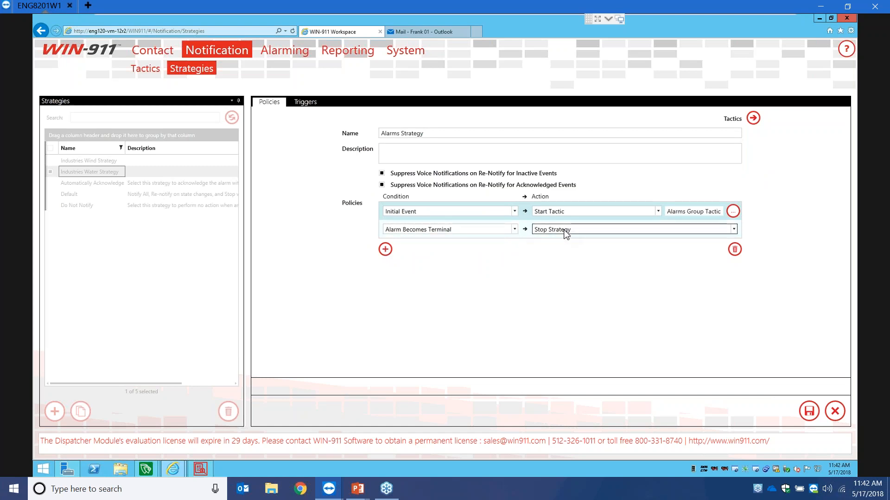
click(385, 249)
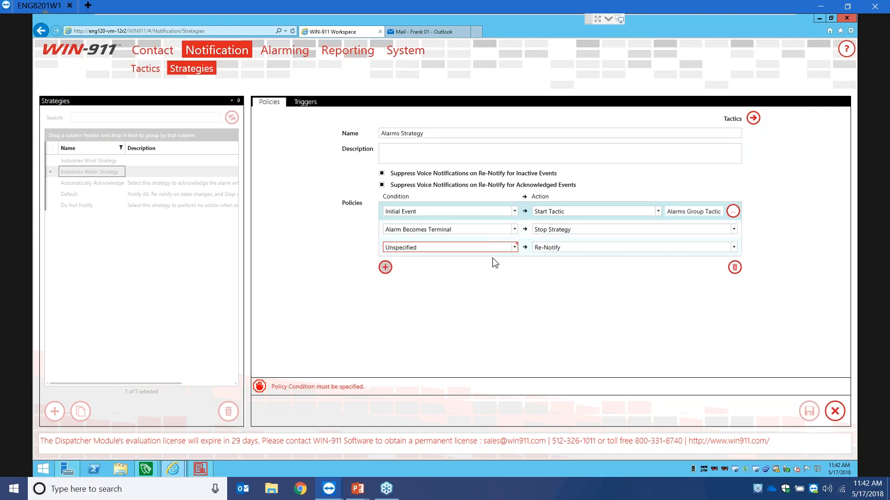
click(514, 248)
scroll(429, 298, up, 3)
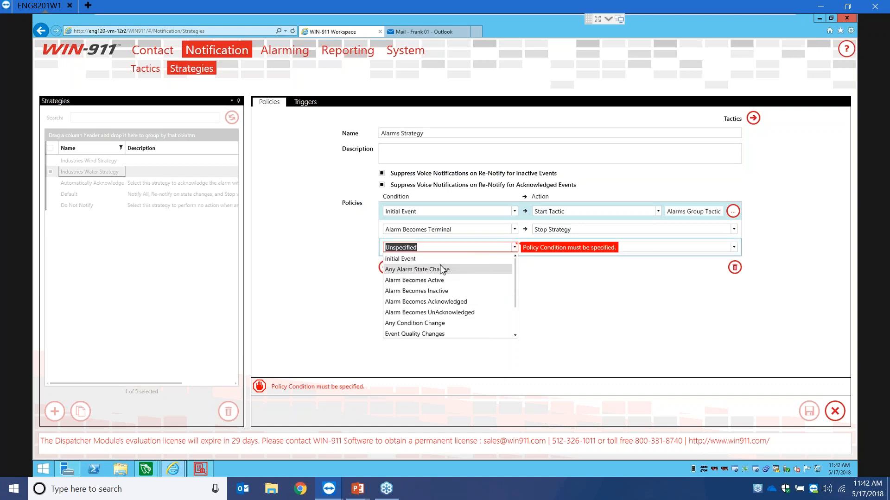
click(439, 270)
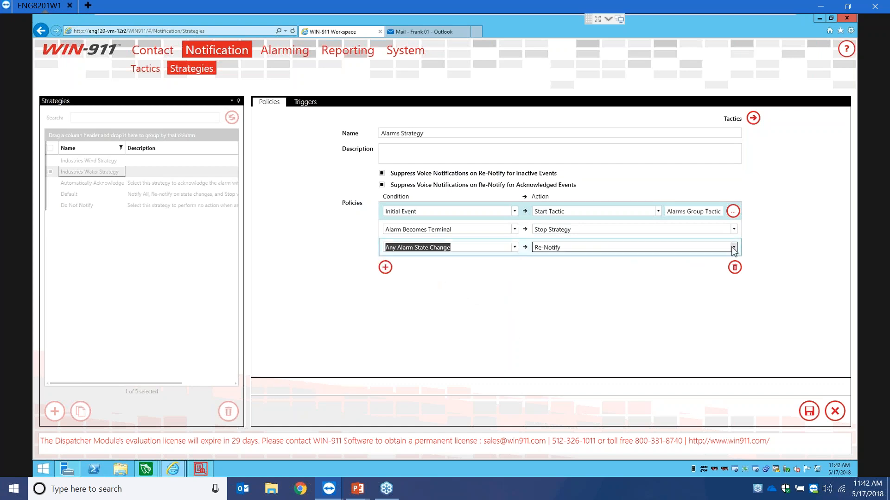
click(385, 268)
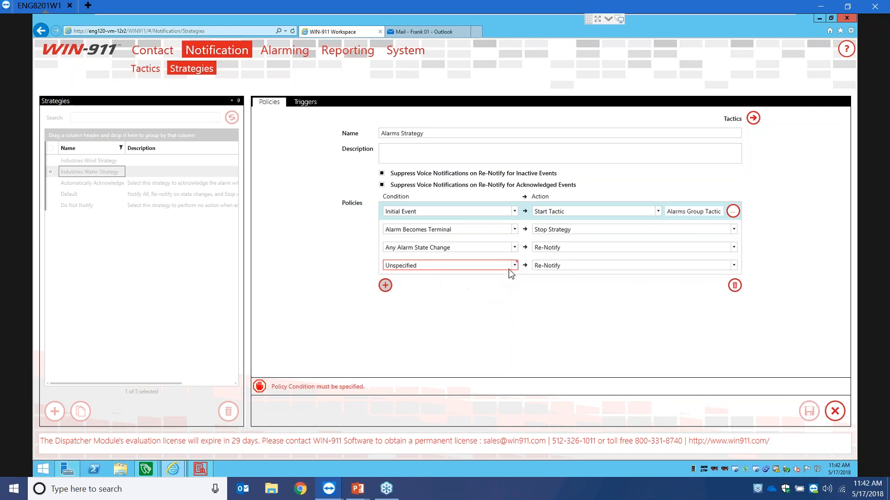
click(514, 265)
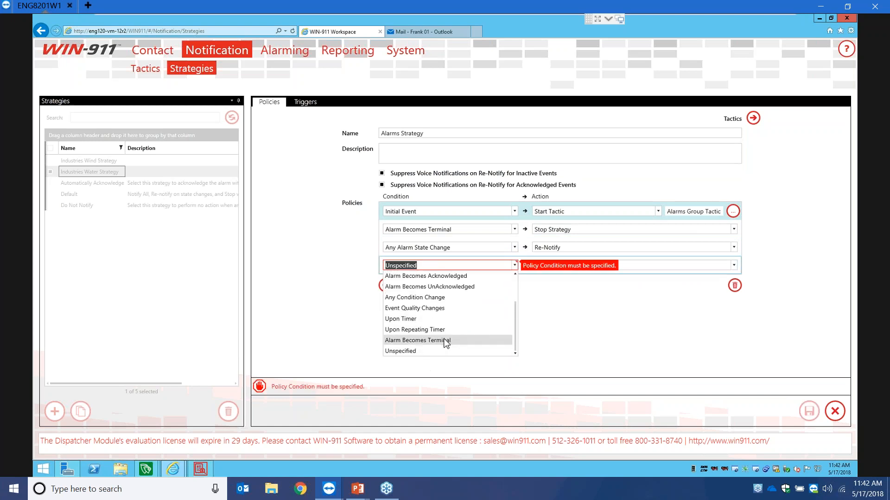
scroll(447, 336, up, 2)
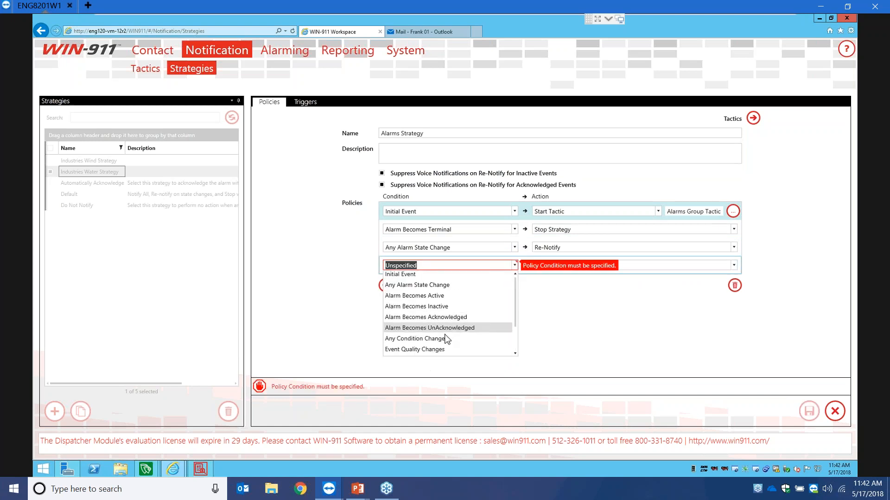
scroll(445, 338, down, 2)
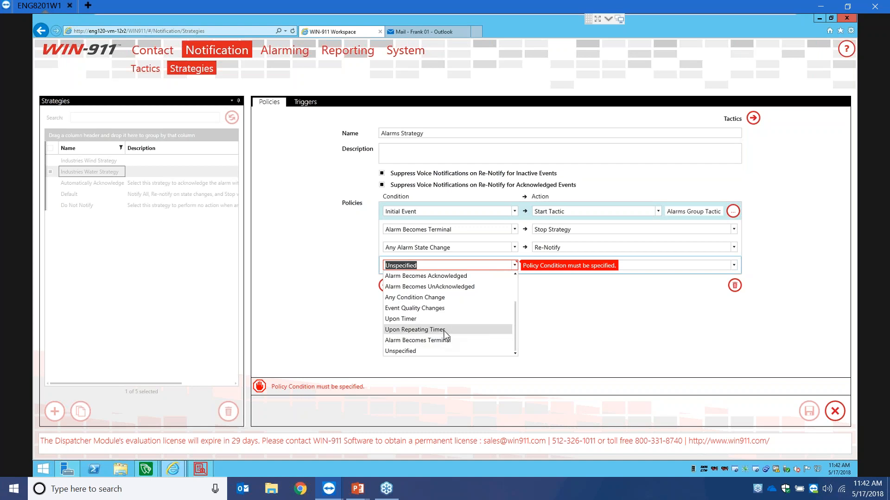
click(444, 330)
- Set the repeating timer to 20 minutes with the Re-Notify action and save the Alarms Strategy
click(506, 266)
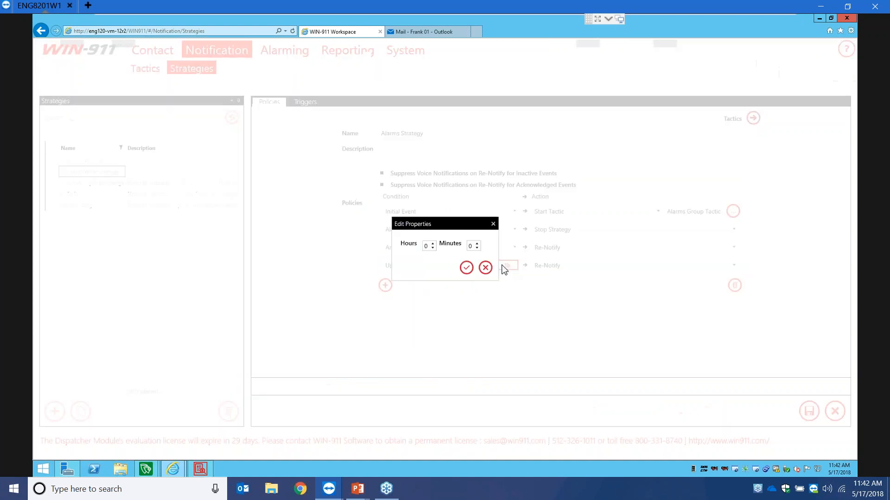
click(470, 249)
text(20)
click(465, 269)
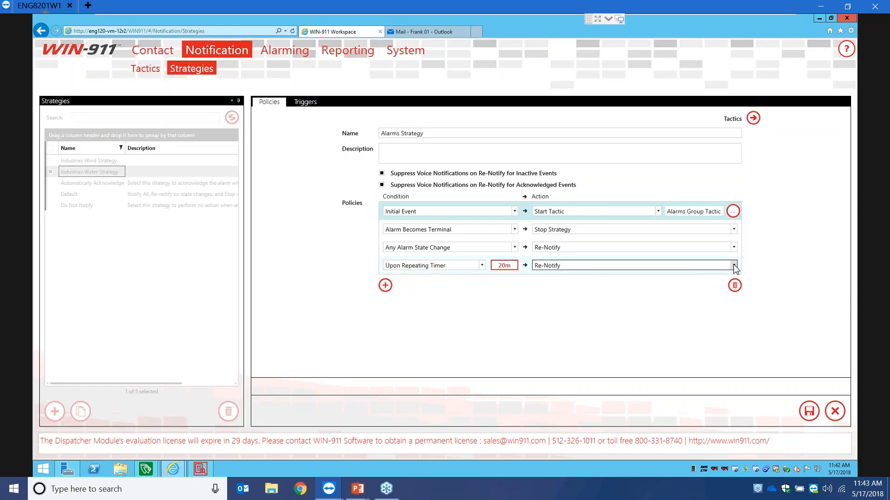
click(734, 266)
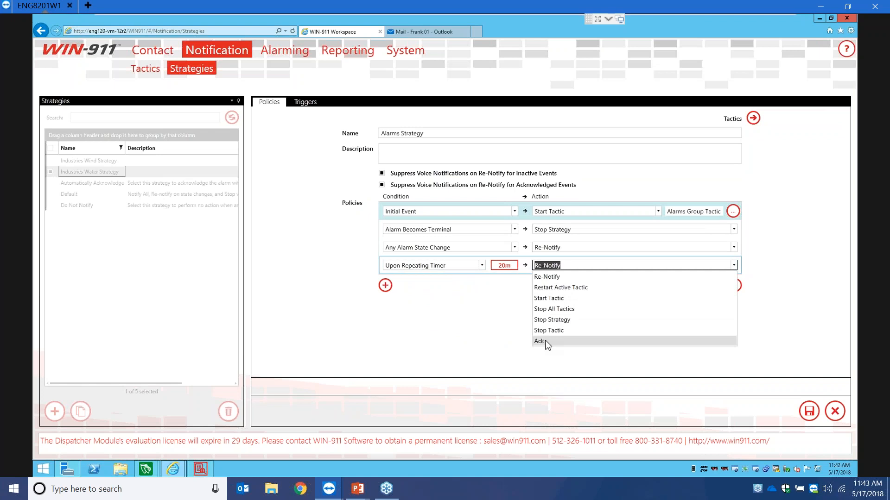
click(497, 303)
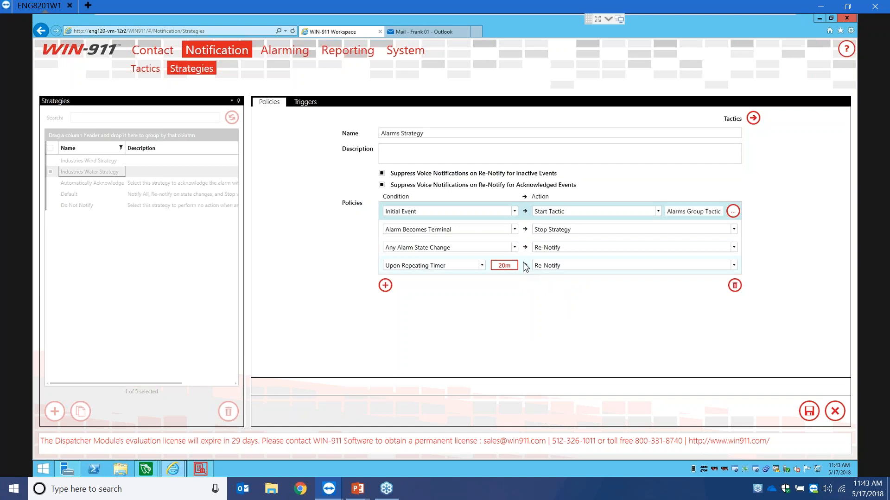
click(428, 134)
click(809, 418)
- Start a new subscription under Alarming > InTouch ME > Subscriptions
click(300, 58)
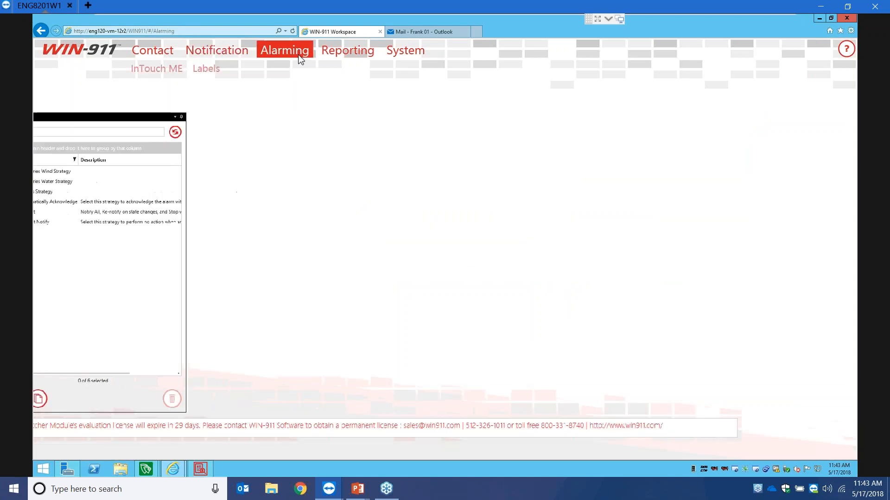
click(171, 73)
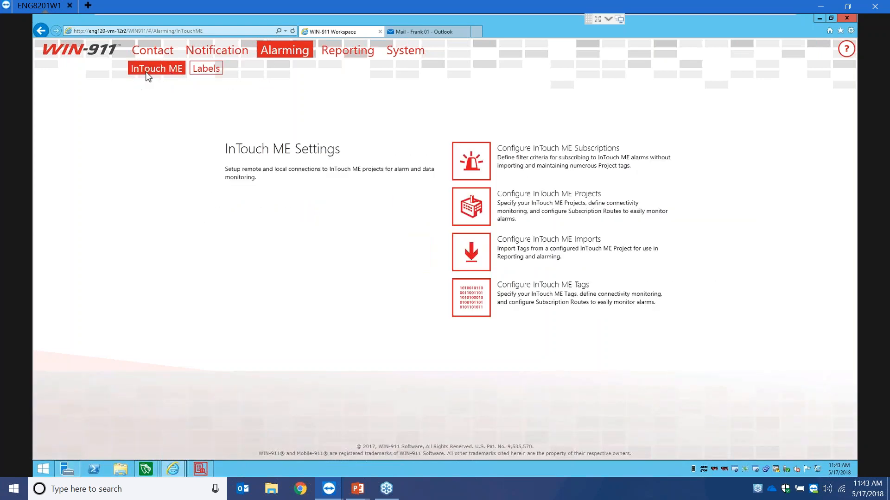
click(149, 84)
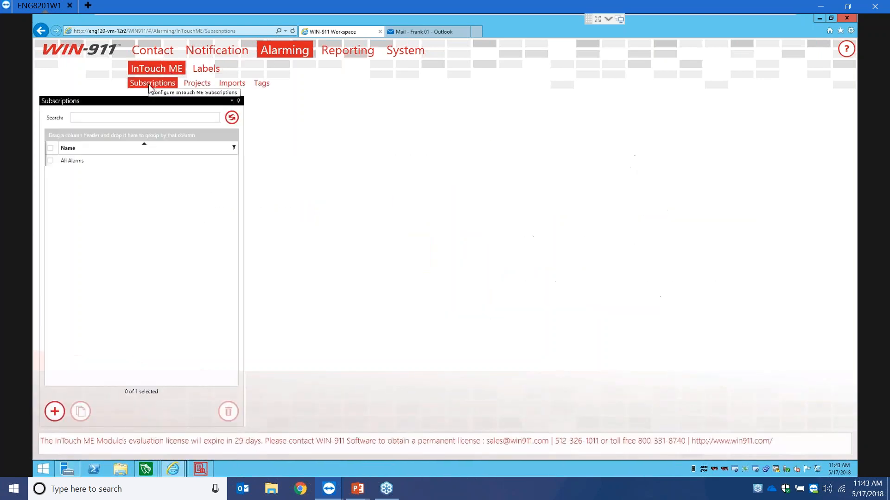
click(54, 412)
- Name it 'Alarms Groups Subscription' and limit it to specific alarm worksheet number 1
click(445, 123)
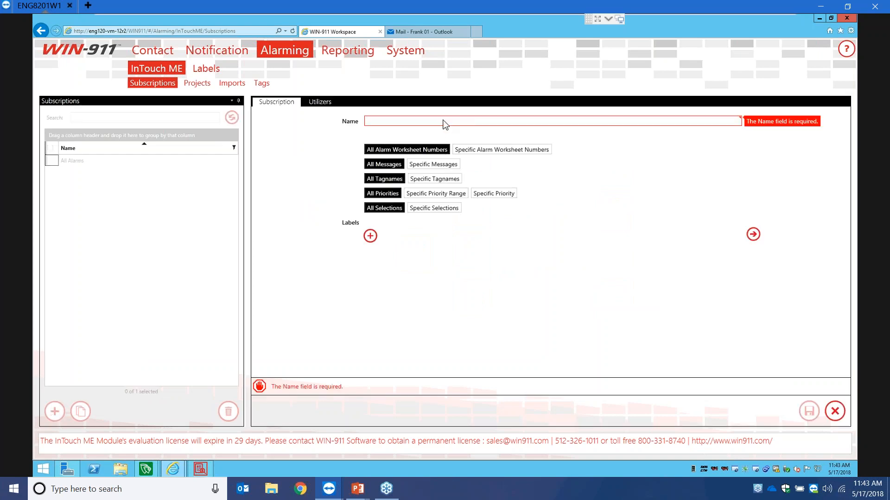
text(Alarms Gr)
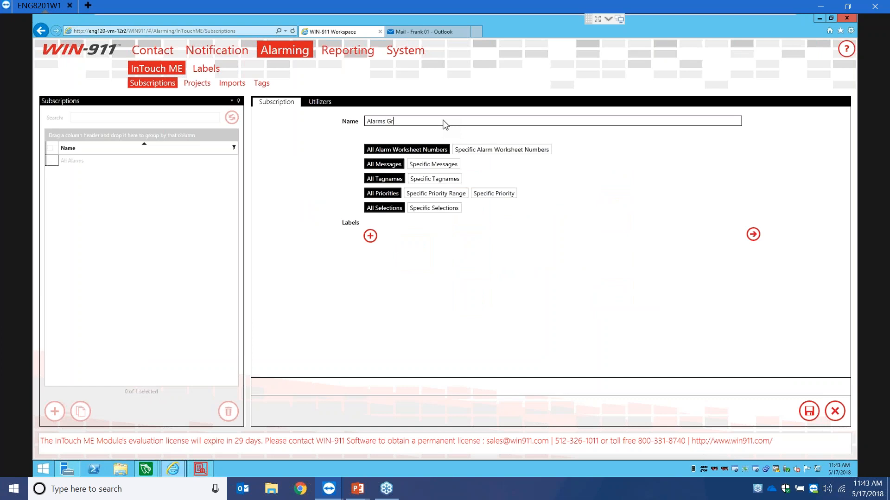
text(oups subscription)
key(BackSpace)
text(S)
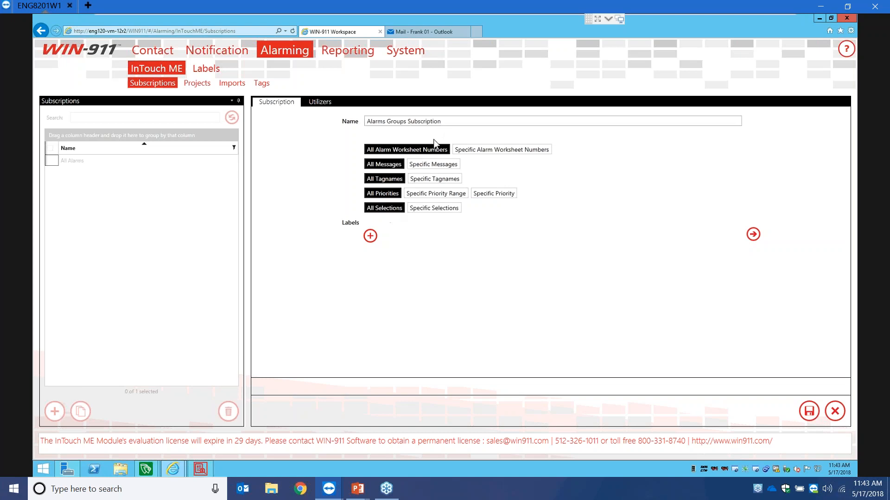
click(508, 149)
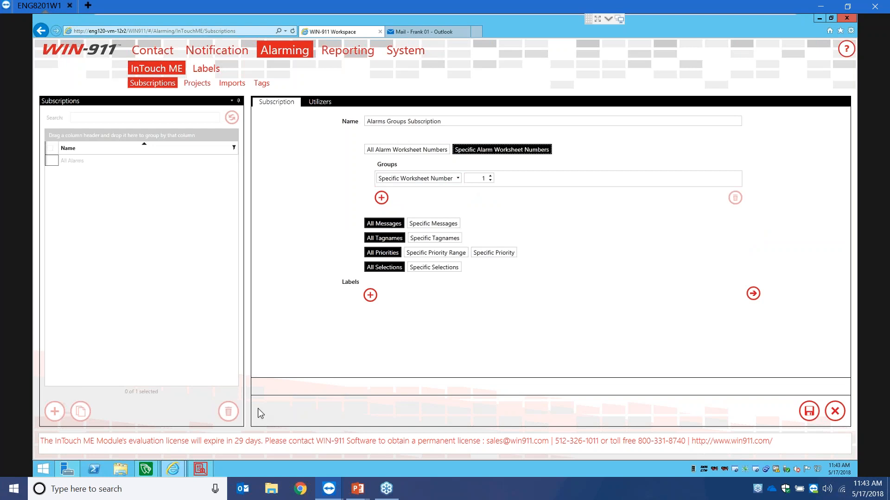
- Bring InTouch Machine Edition forward to view the ALARM001 alarm worksheet
mouse_move(146, 473)
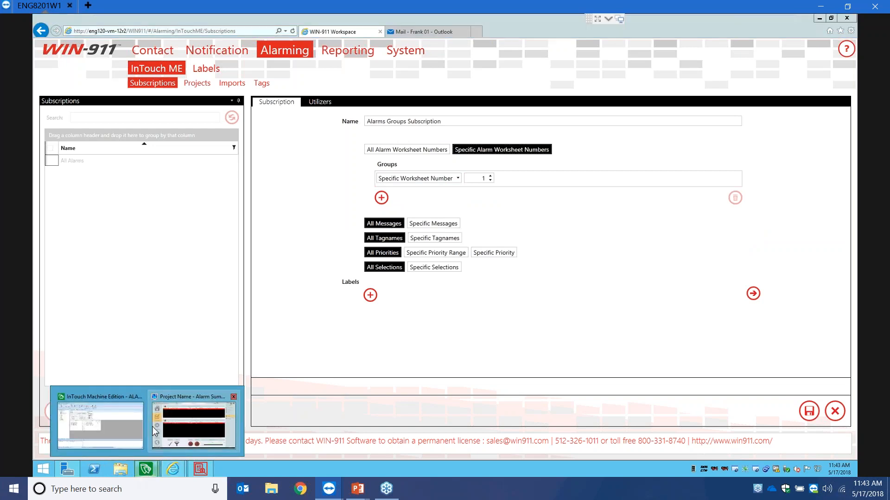
click(168, 441)
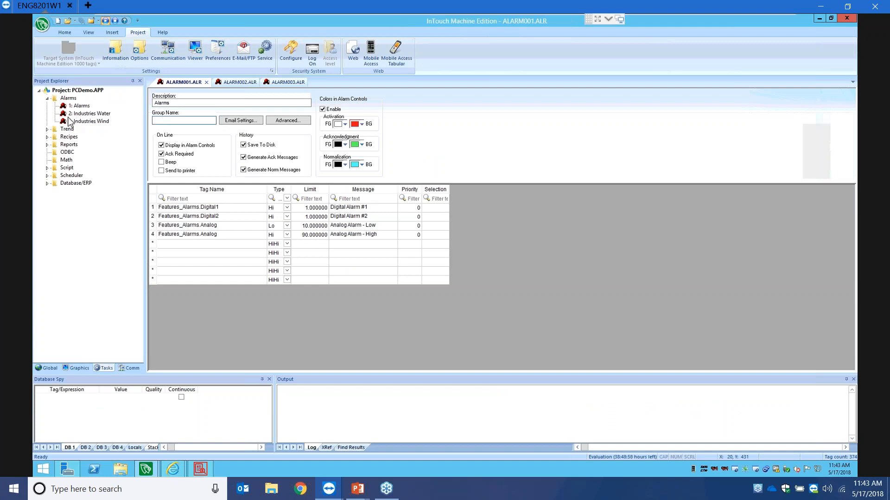
- Back in WIN-911, attach the Alarms label, save Alarms Groups Subscription, and start another subscription
mouse_move(173, 468)
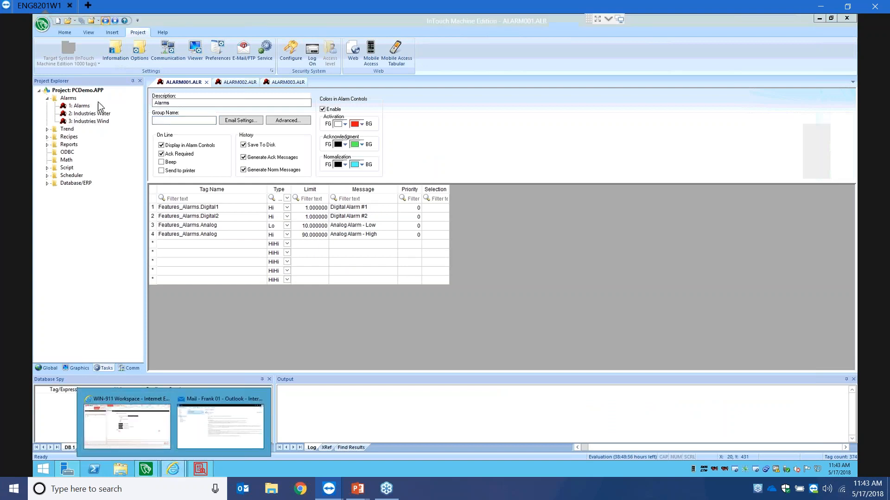
click(127, 424)
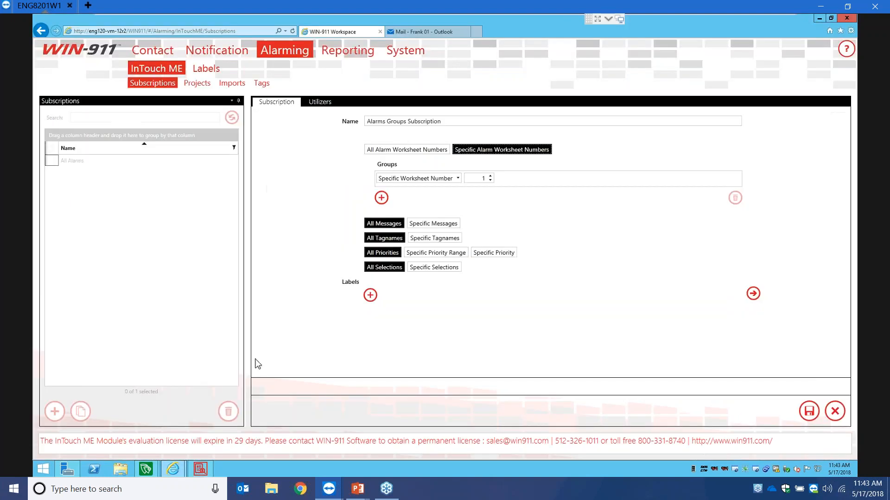
click(370, 295)
click(350, 232)
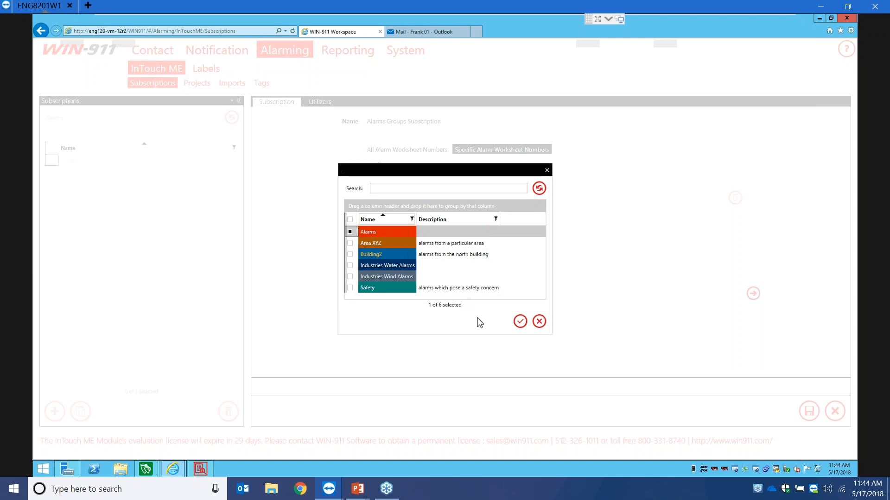
click(520, 321)
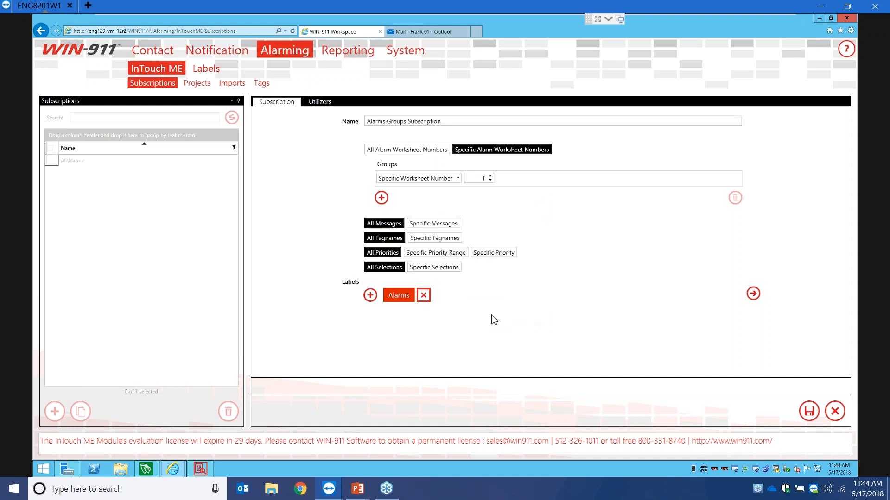
click(810, 411)
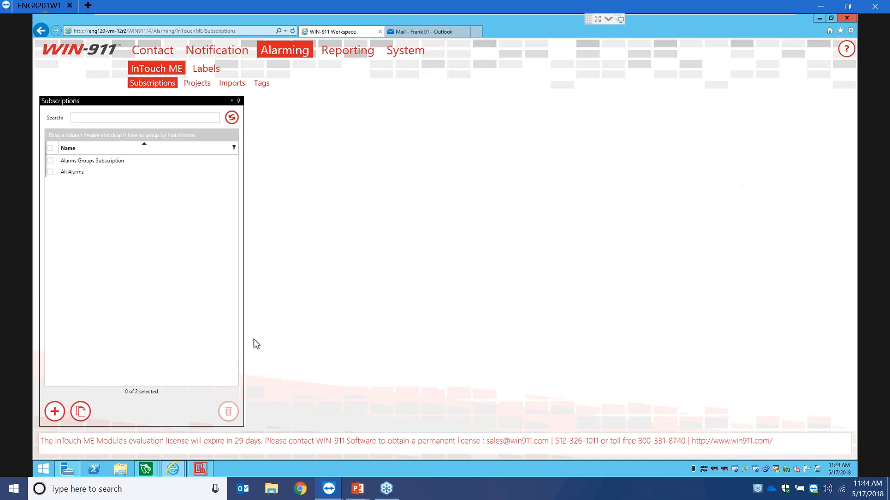
click(64, 409)
- Create Industries Water Subscription limited to alarm worksheet 2 and save it
click(406, 123)
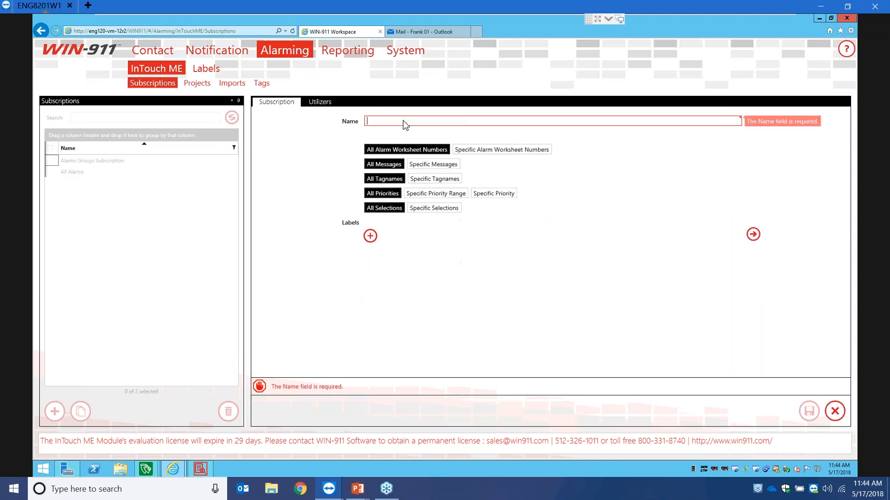
text(Indus)
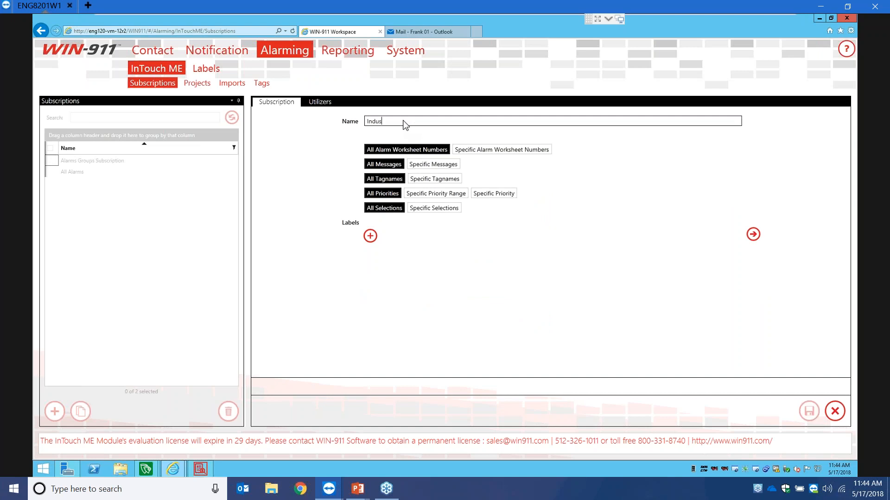
text(tries Water Subscription)
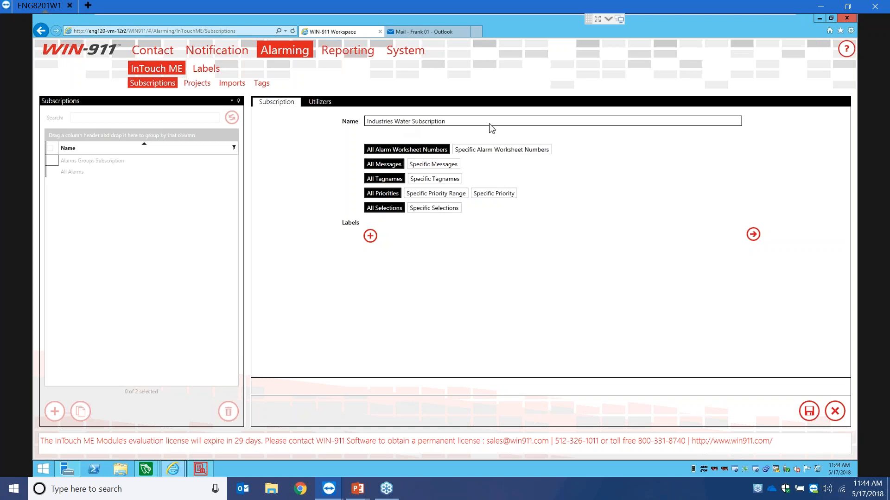
click(502, 150)
click(486, 179)
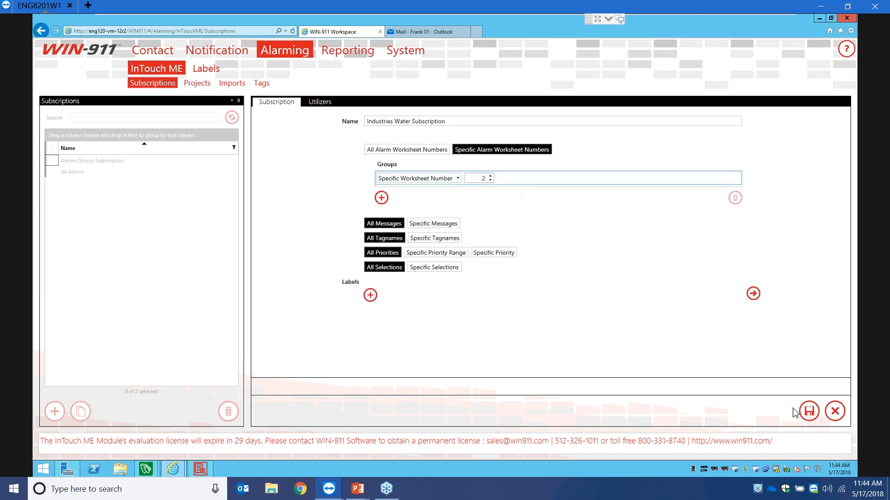
click(808, 411)
- Add Industries Wind Subscription for worksheet 3 with the Industries Wind Alarms label
click(63, 416)
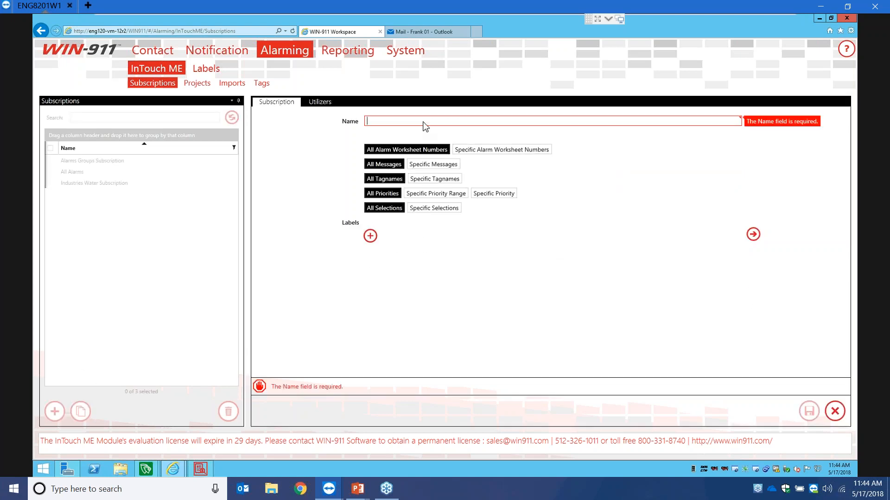
text(Industries)
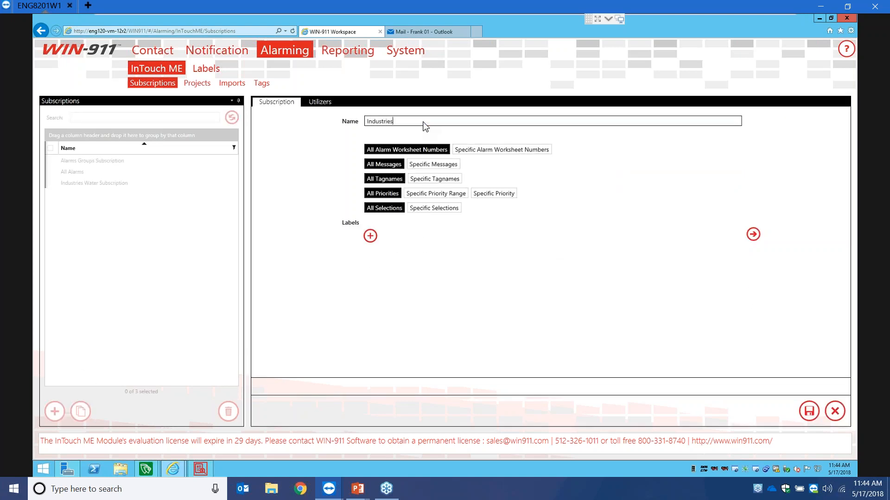
text( Wind Subscription)
click(472, 149)
click(481, 179)
text(3)
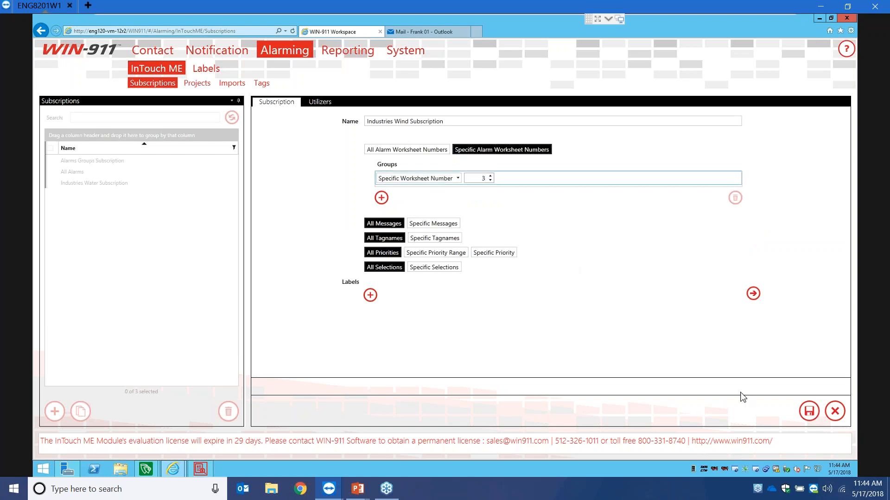
click(369, 294)
click(369, 278)
click(521, 325)
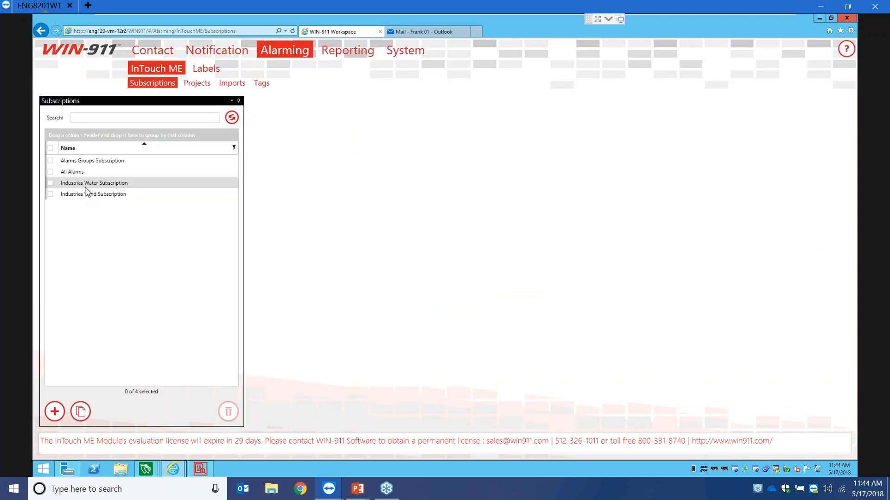
- Edit Industries Water Subscription to attach the Industries Water Alarms label and save it
click(85, 183)
click(830, 412)
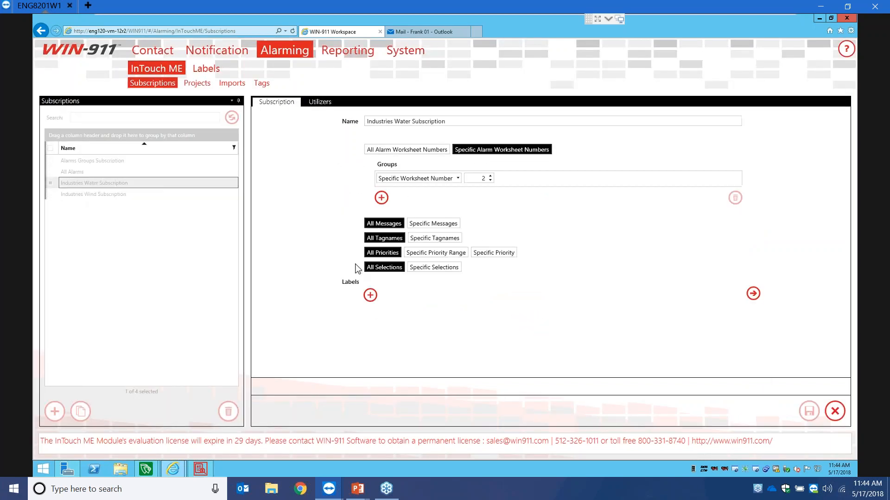
click(370, 295)
click(362, 264)
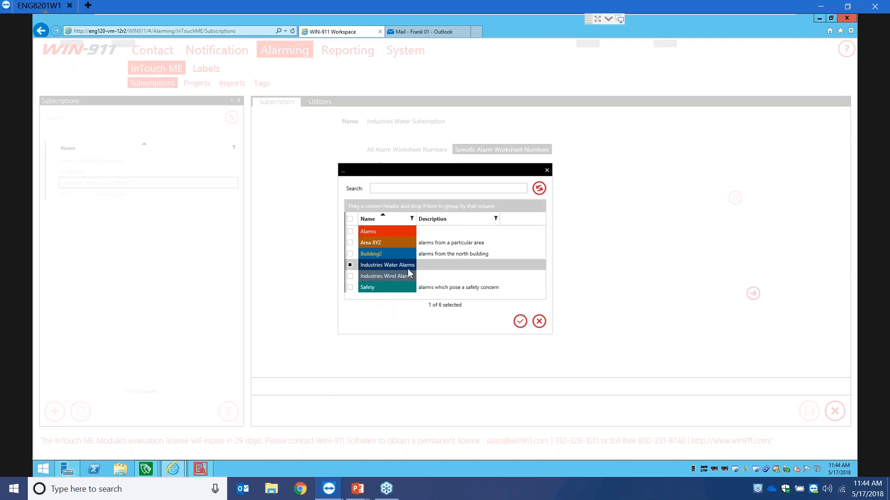
click(519, 322)
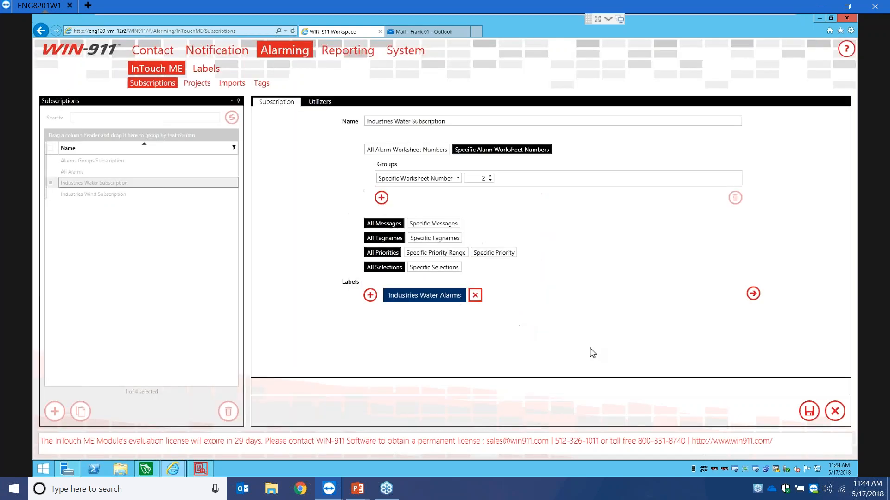
click(810, 414)
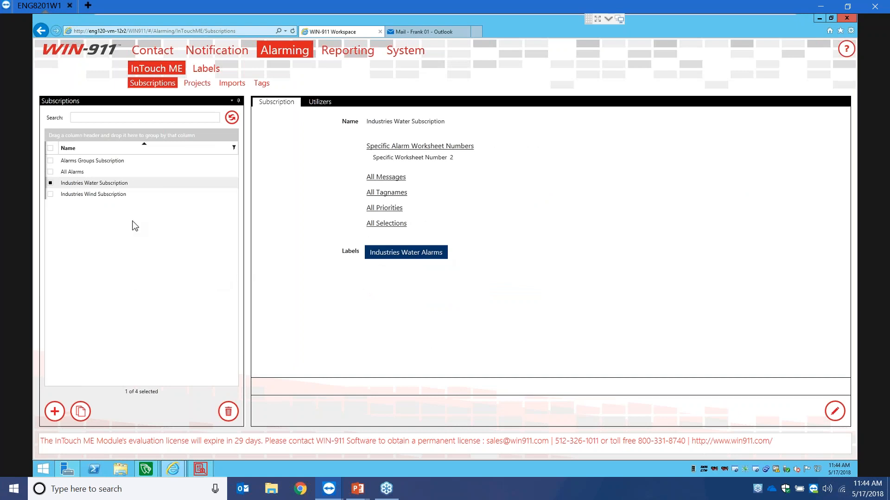
- Review the subscriptions, then edit Industries Wind Subscription and switch it to a Specific Priority filter
click(123, 163)
click(118, 186)
click(112, 194)
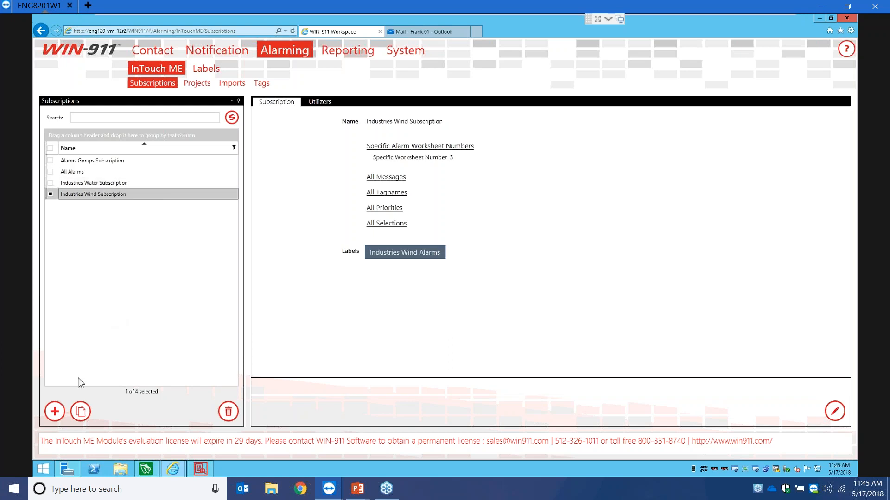
click(841, 413)
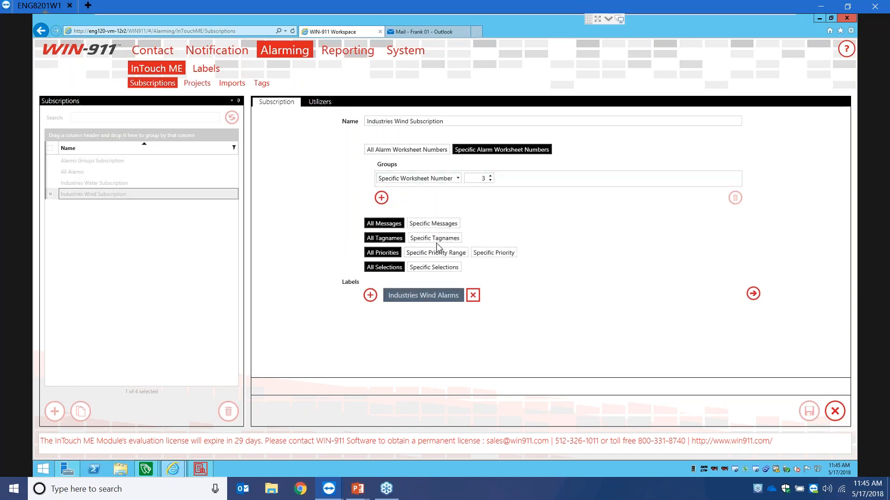
click(490, 253)
- Try priority 4 with specific messages, tagnames and selections, then cancel and discard the edits
click(422, 273)
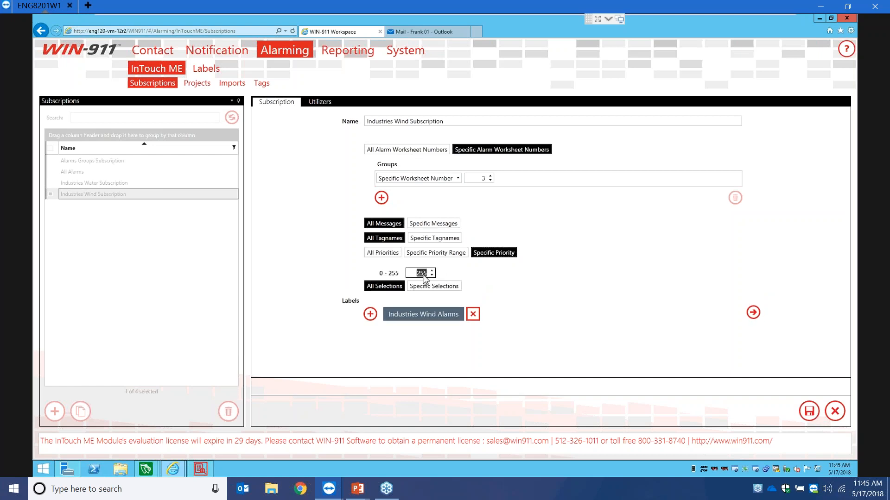
text(0)
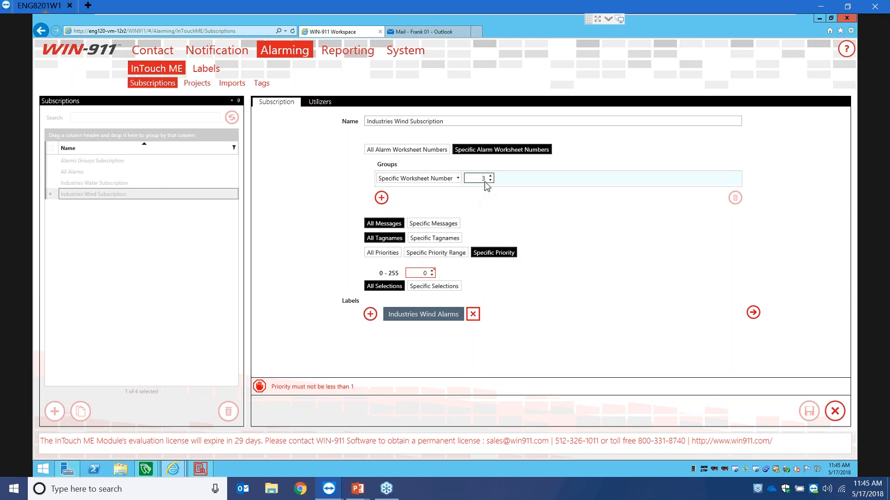
click(432, 271)
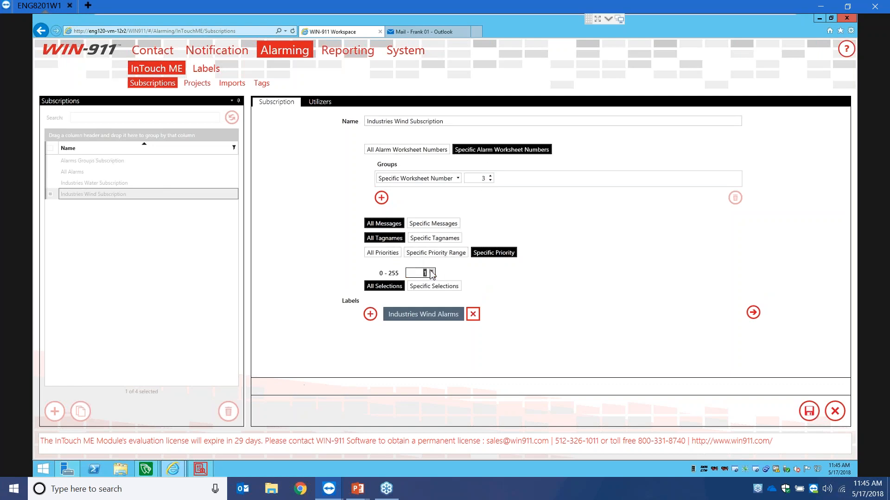
click(431, 271)
click(439, 225)
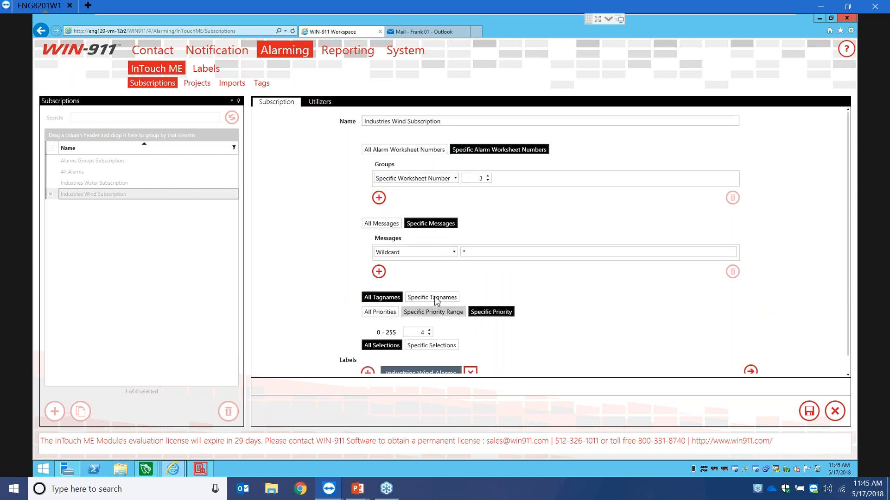
click(436, 299)
scroll(424, 285, down, 3)
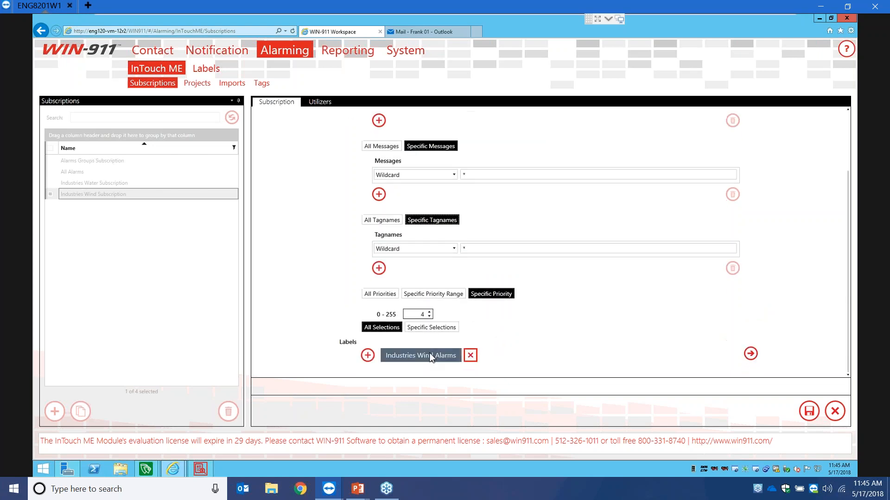
click(438, 327)
scroll(347, 276, down, 2)
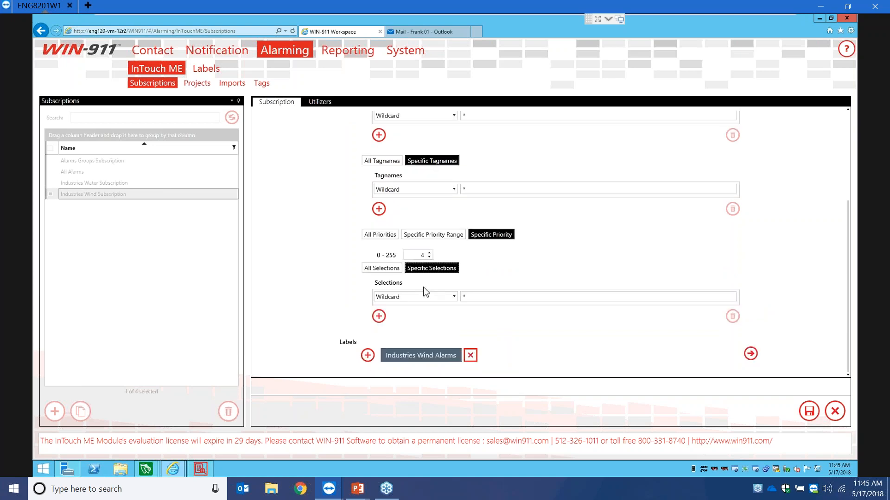
scroll(426, 291, up, 5)
click(835, 411)
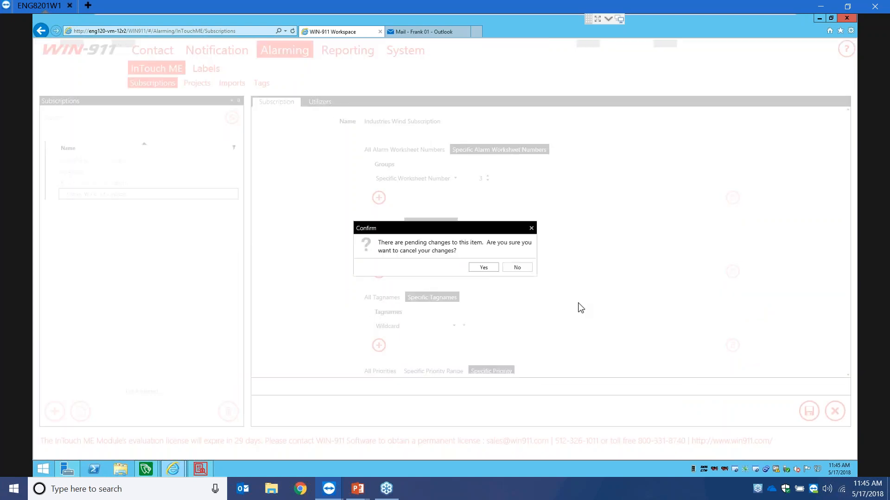
click(483, 268)
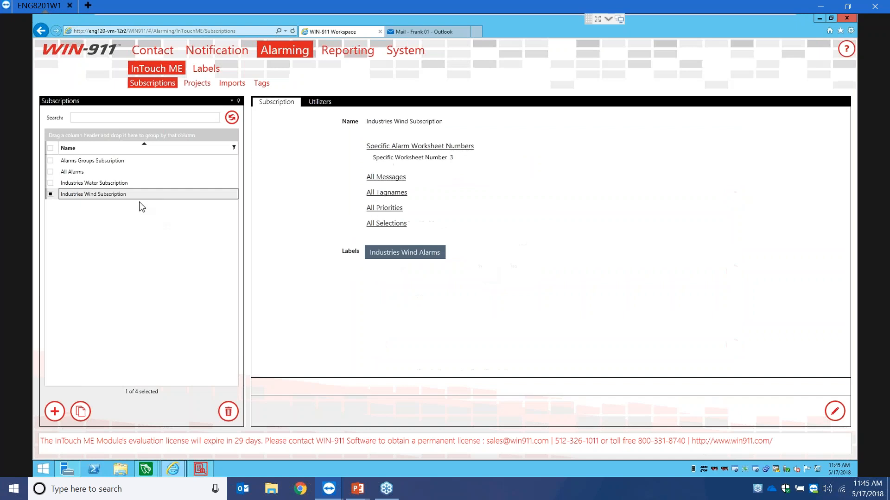
- Add a new InTouch ME project named PCDemo with server localhost on port 1234
click(195, 85)
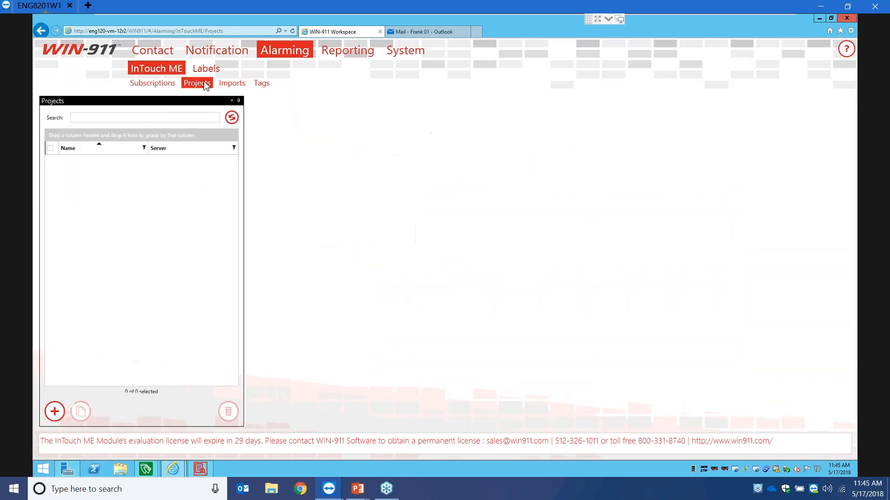
click(54, 411)
click(263, 103)
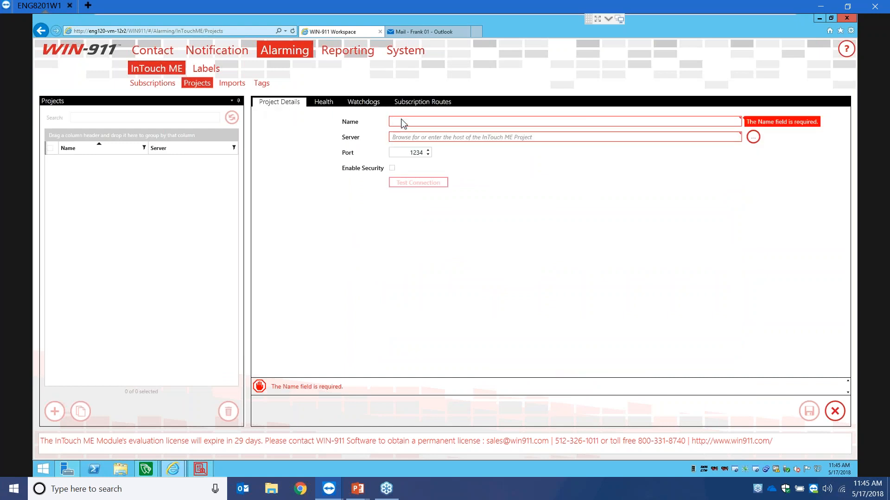
text(PCDemo)
key(Tab)
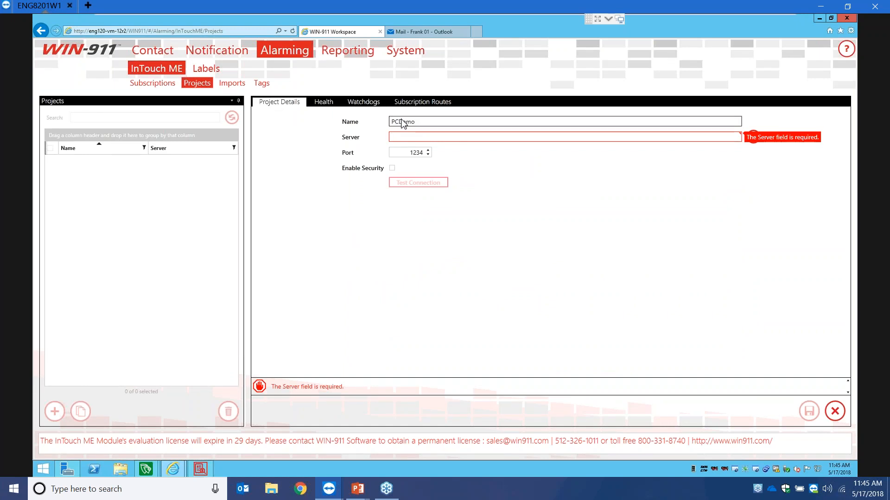
text(localhost)
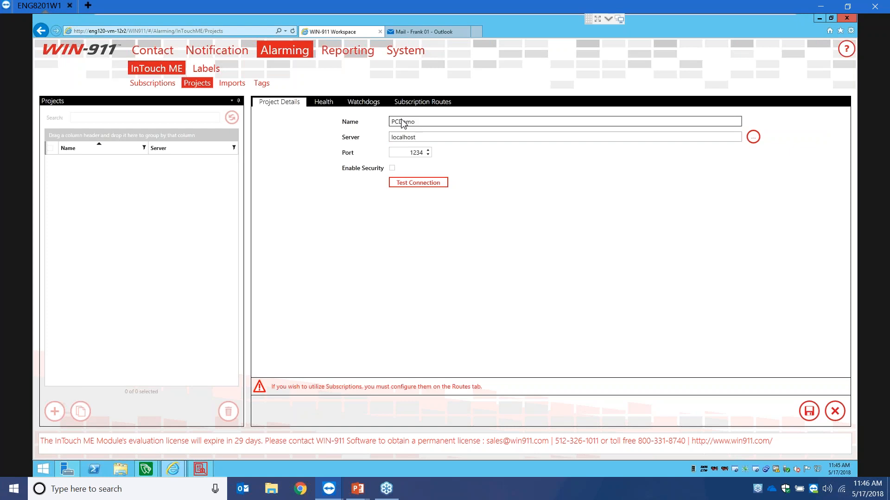
double_click(419, 153)
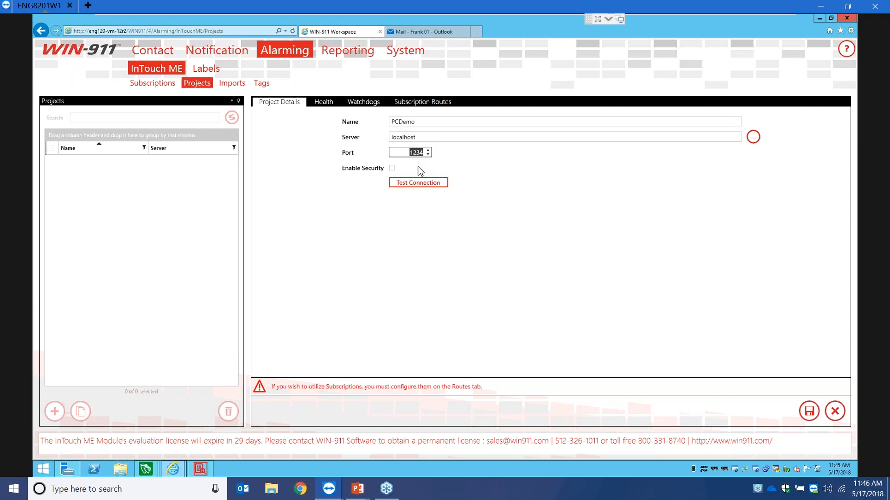
- Test the connection successfully and leave Enable Security turned off
click(413, 184)
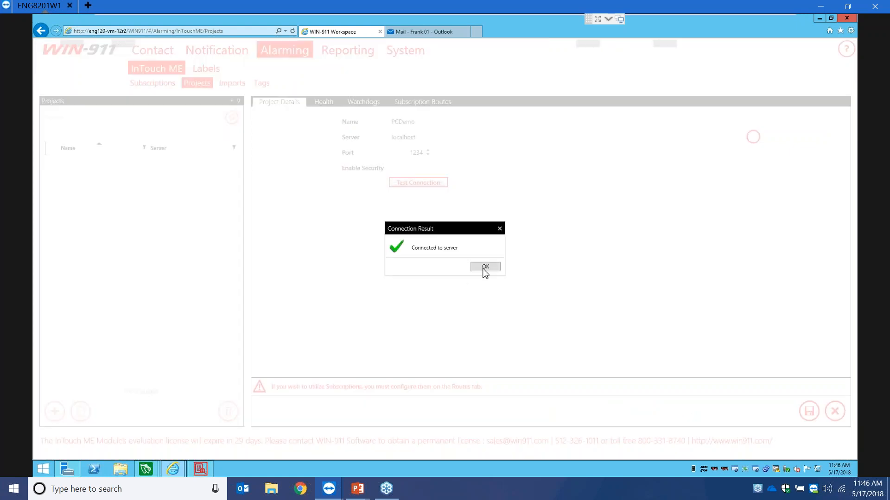
click(485, 267)
click(392, 169)
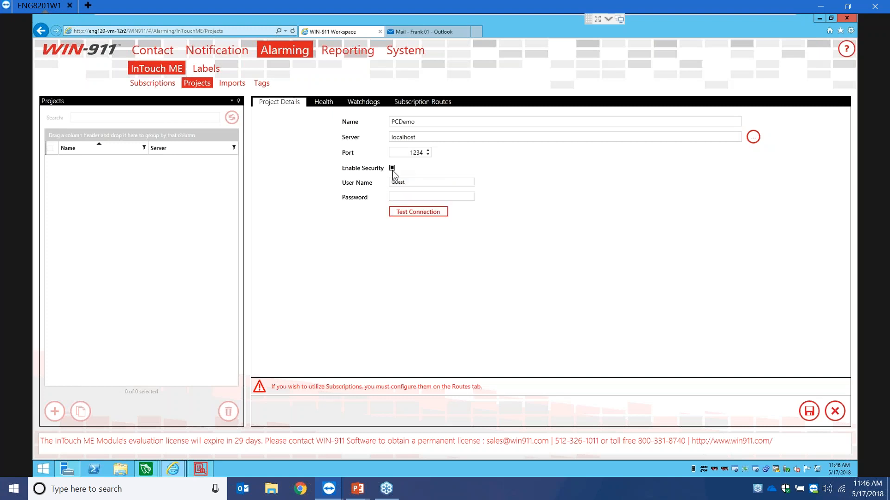
click(392, 168)
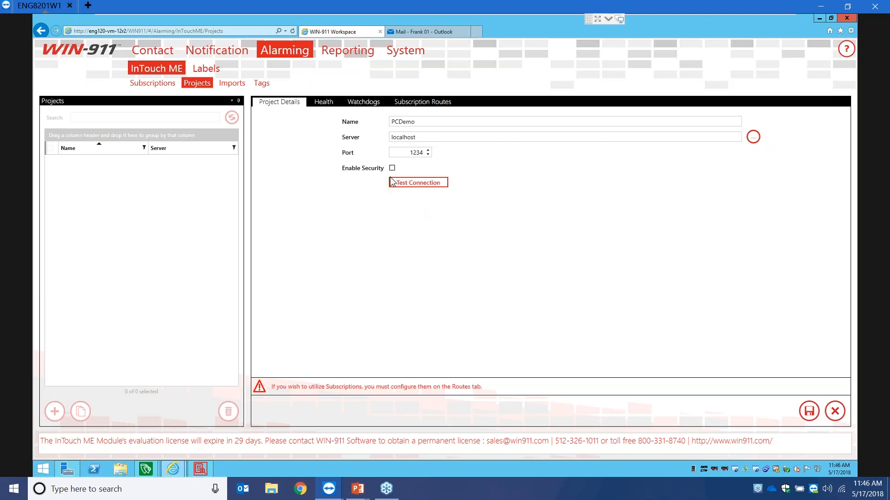
click(333, 103)
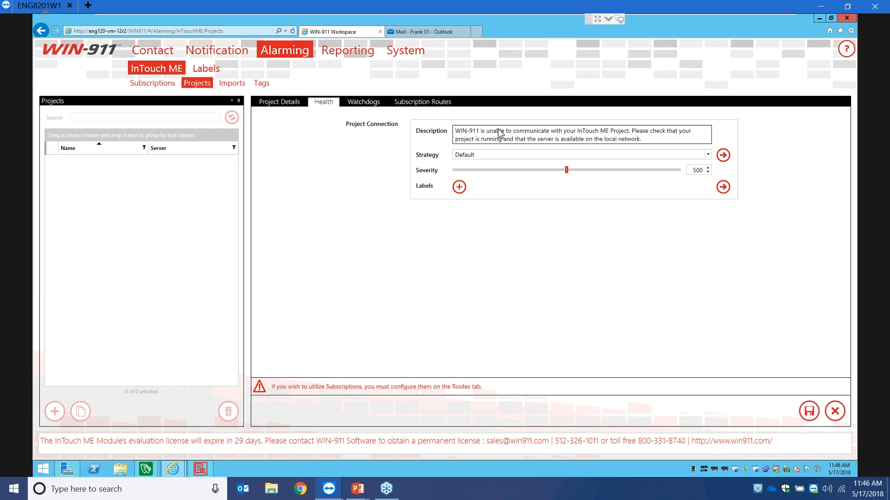
- Leave the health alarm strategy at Default and move to the Watchdogs page
click(520, 132)
click(506, 156)
click(708, 155)
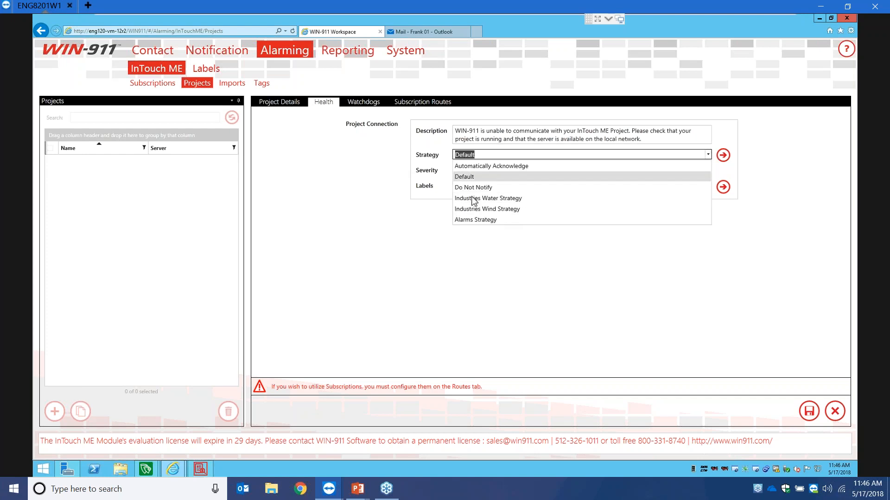
click(391, 160)
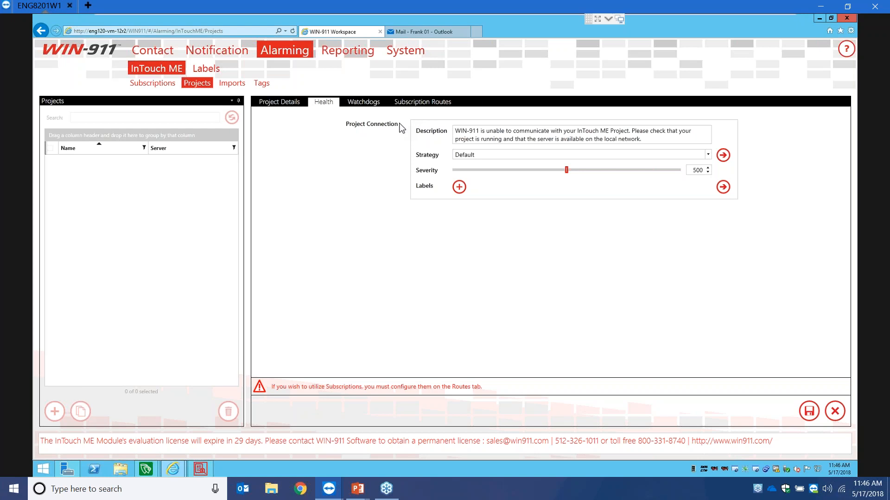
click(368, 103)
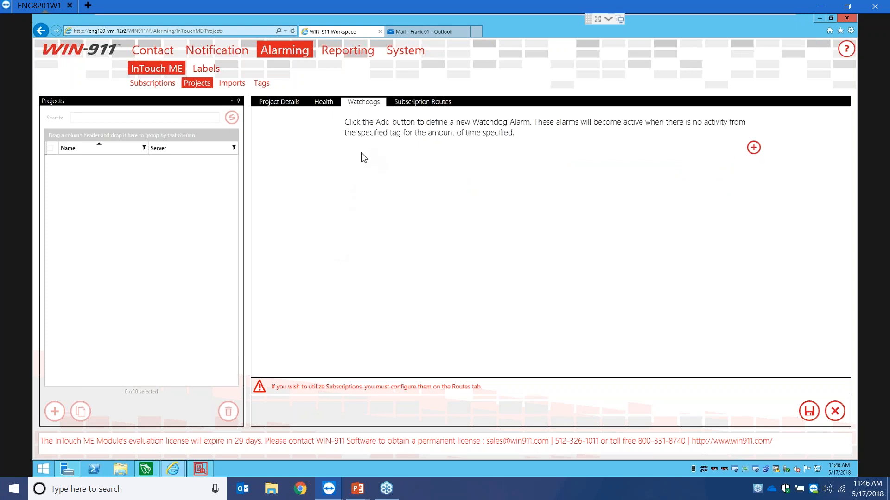
- Add a trial watchdog alarm, delete it, and view the empty Subscription Routes list
click(753, 147)
double_click(704, 199)
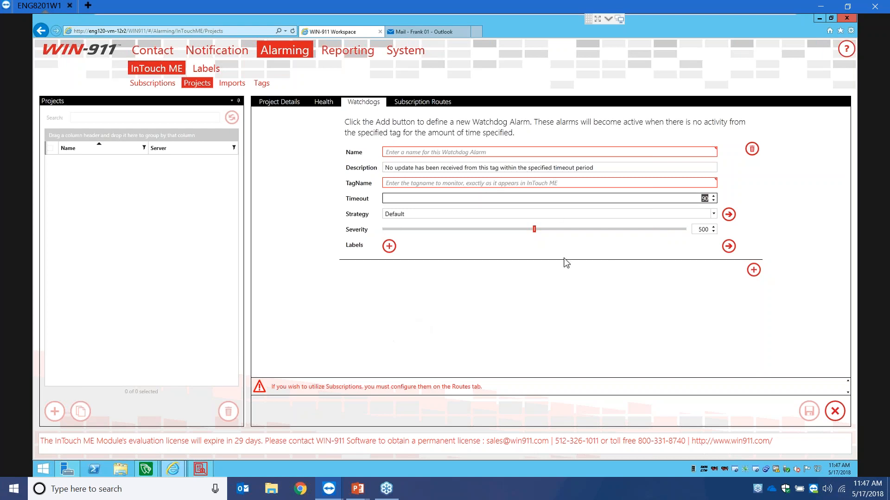
click(754, 149)
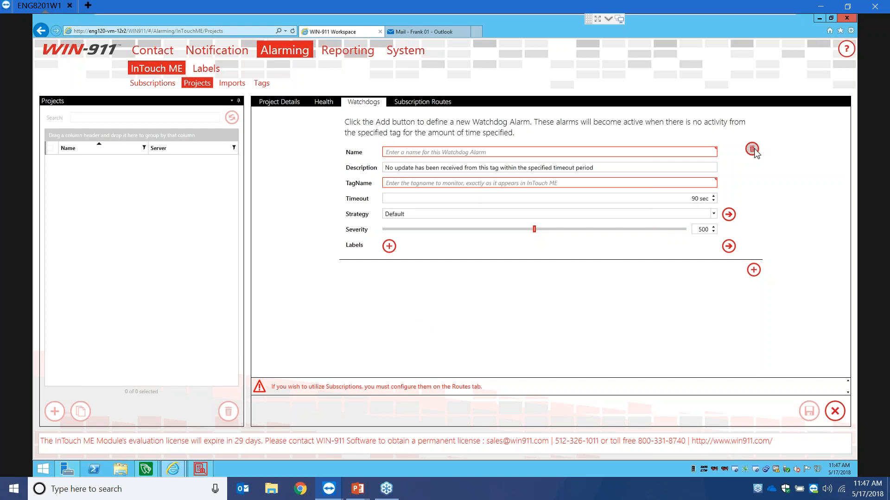
click(402, 105)
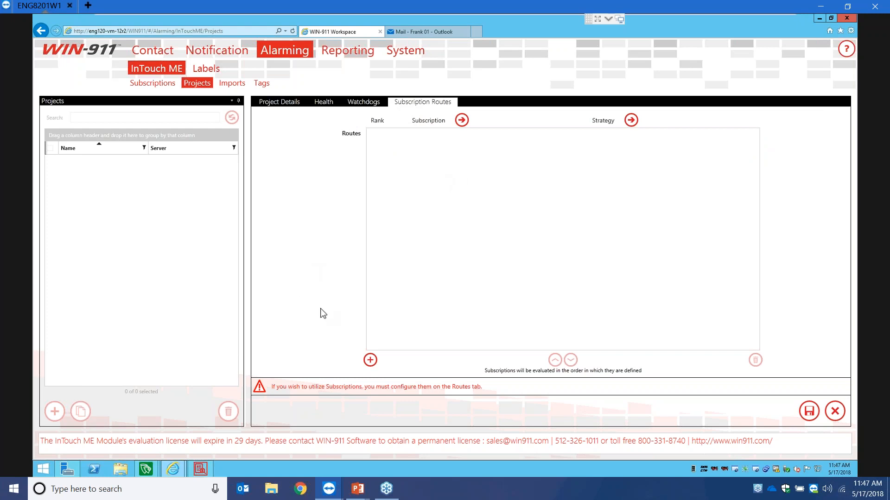
- Add a first route sending Alarms Groups Subscription to Alarms Strategy
click(373, 361)
click(566, 141)
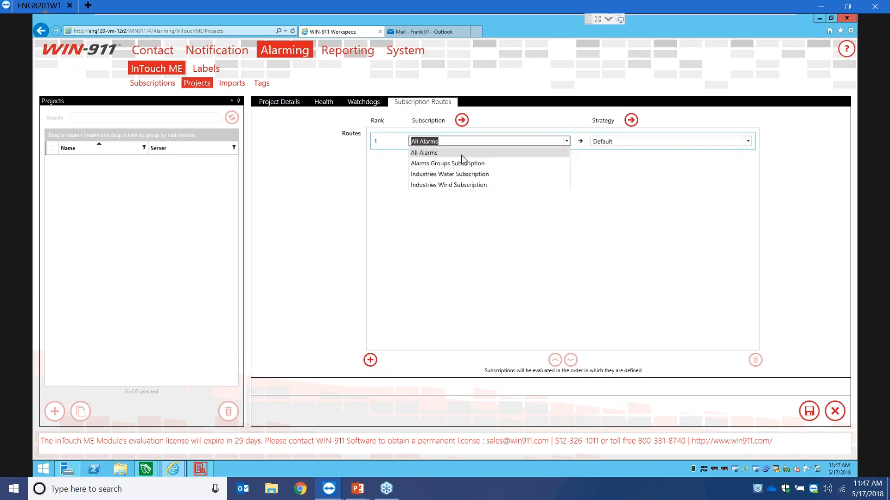
click(459, 155)
click(566, 141)
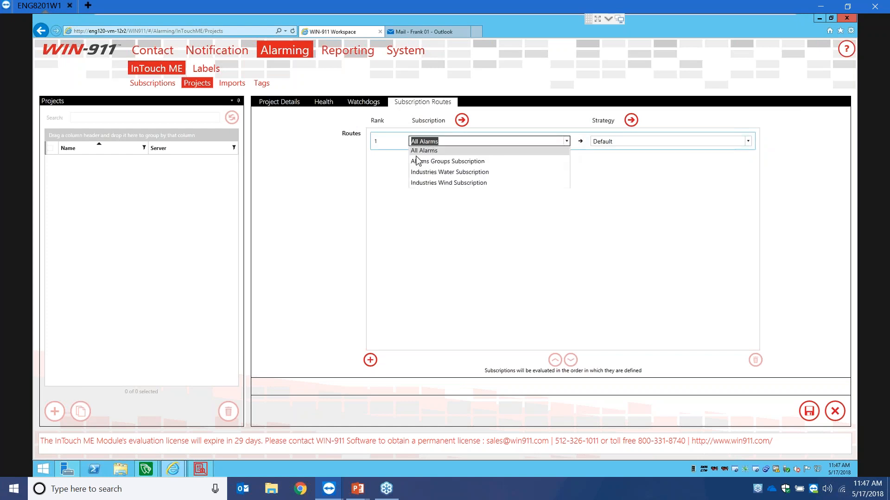
click(427, 163)
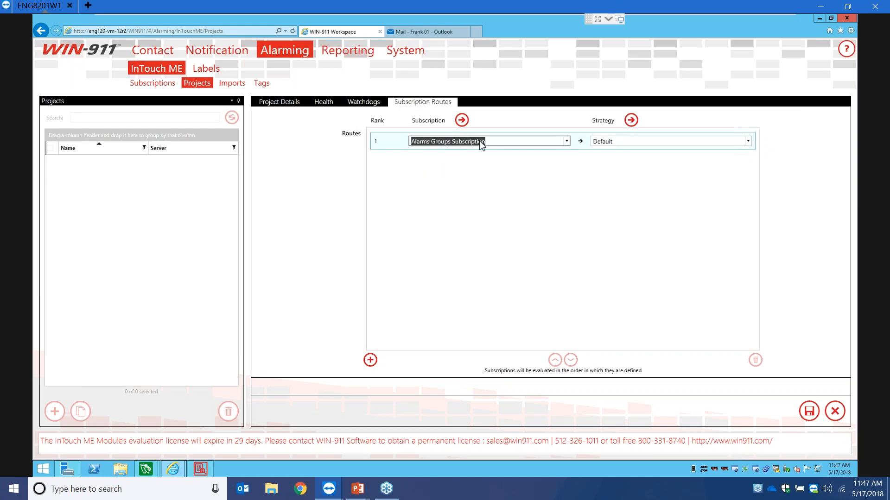
click(748, 141)
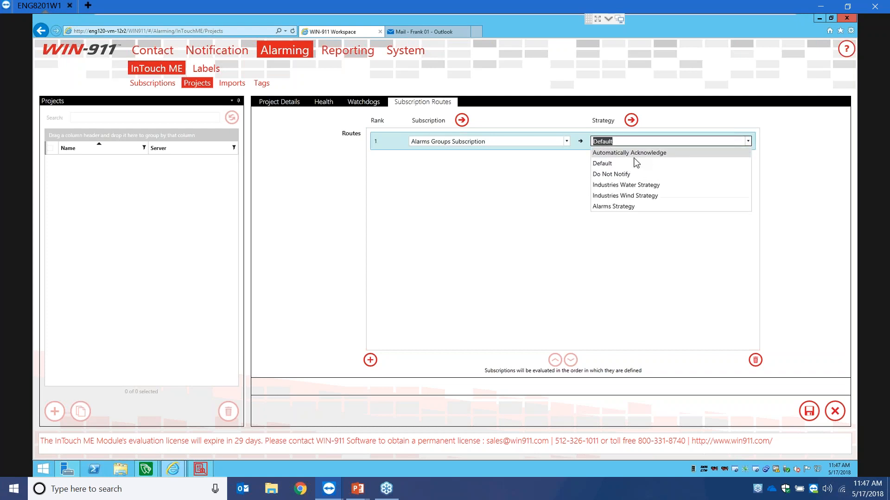
click(614, 206)
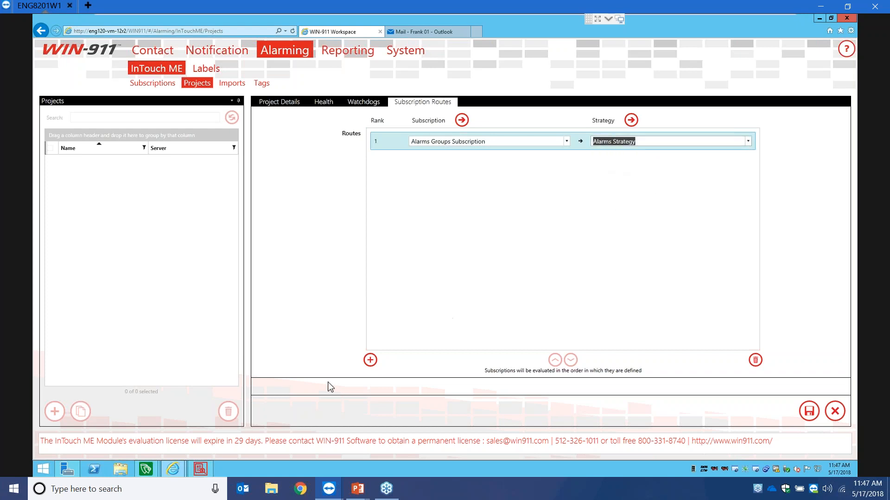
- Add a second route sending Industries Water Subscription to Industries Water Strategy
click(369, 360)
click(566, 159)
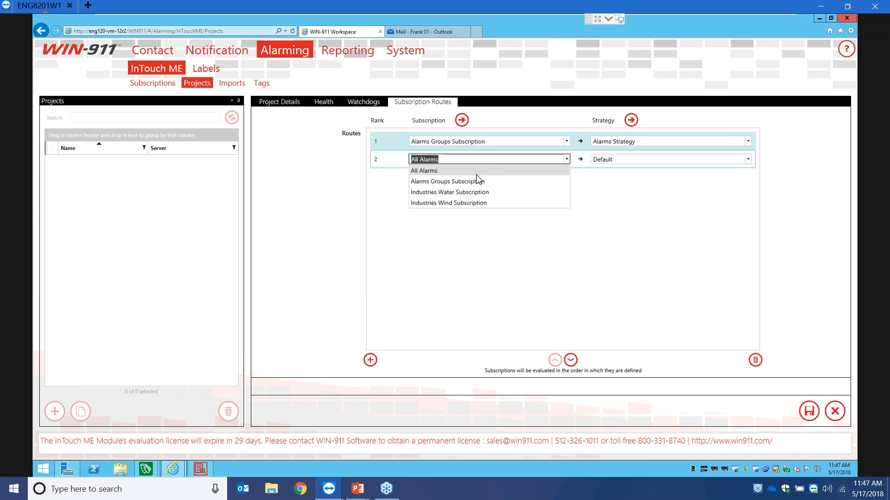
click(454, 191)
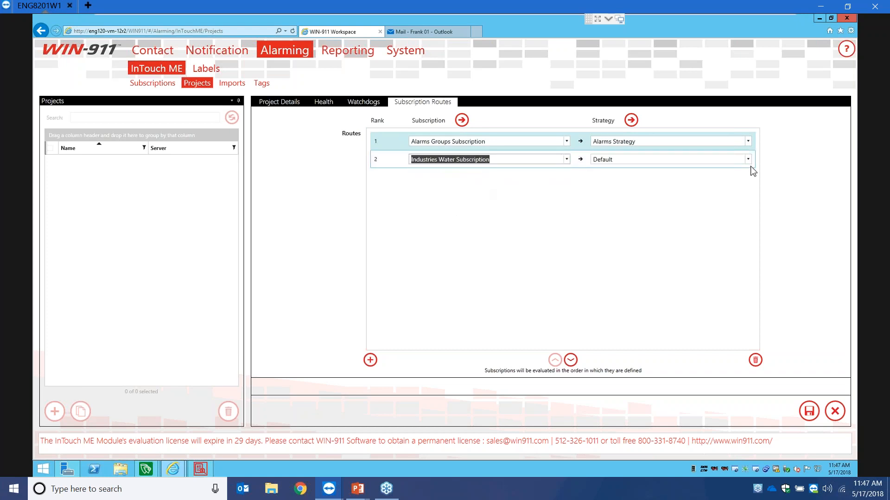
click(747, 160)
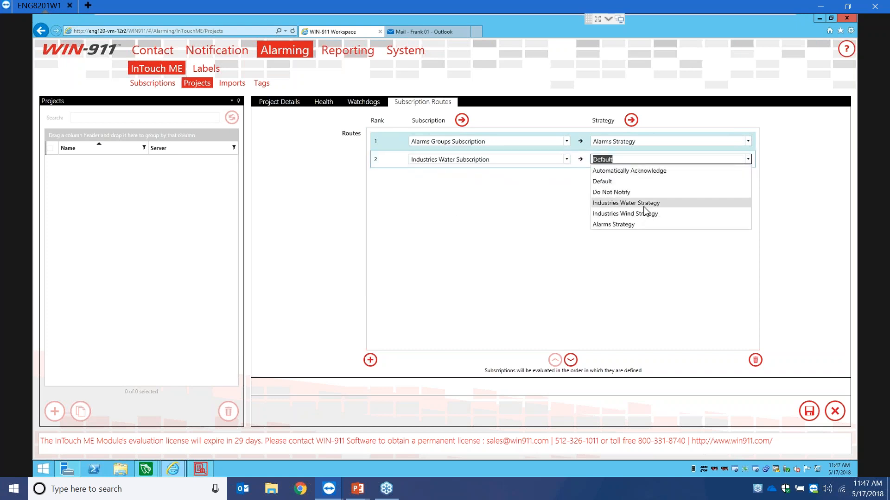
click(644, 203)
- Add a third route sending Industries Wind Subscription to Industries Wind Strategy, and save the routes
click(370, 360)
click(566, 177)
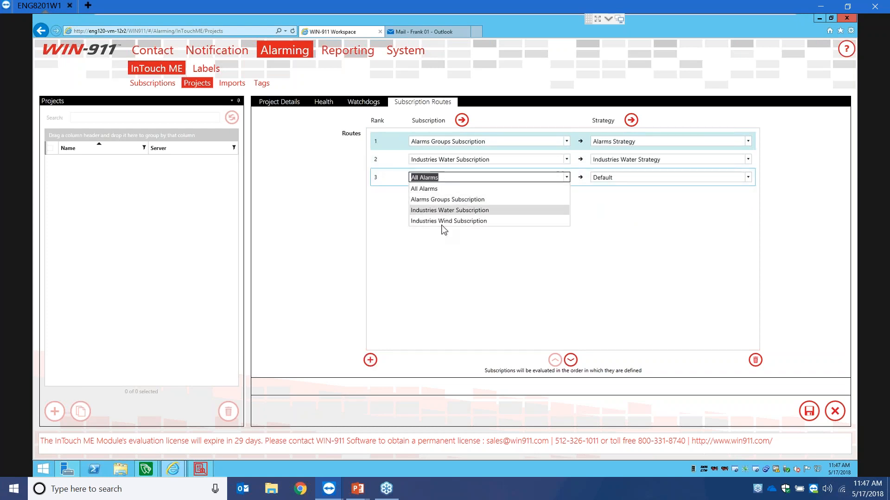
click(444, 221)
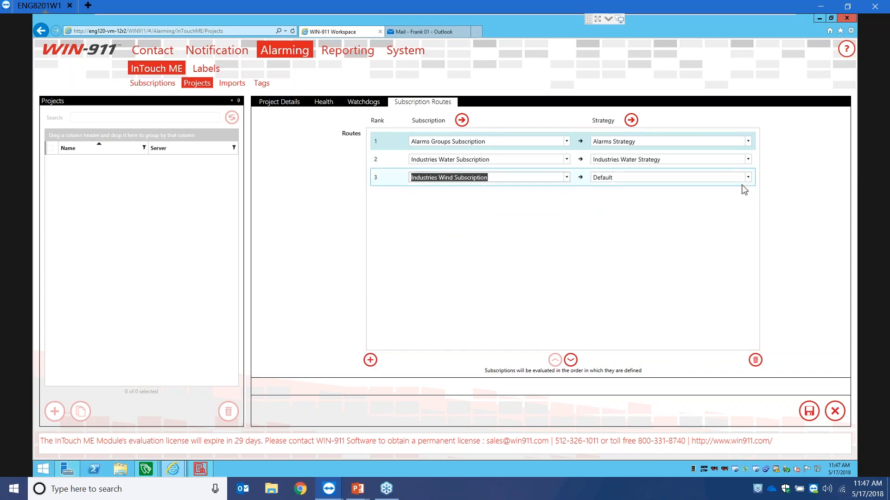
click(747, 179)
click(638, 231)
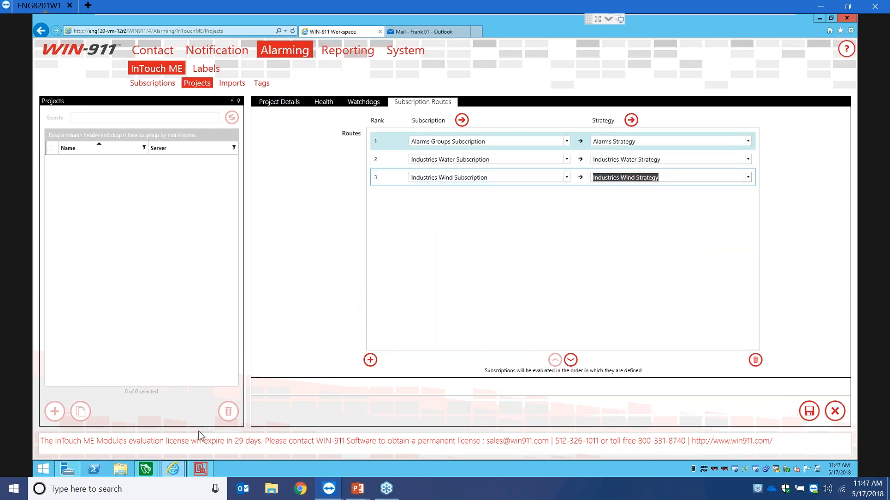
mouse_move(201, 469)
click(809, 411)
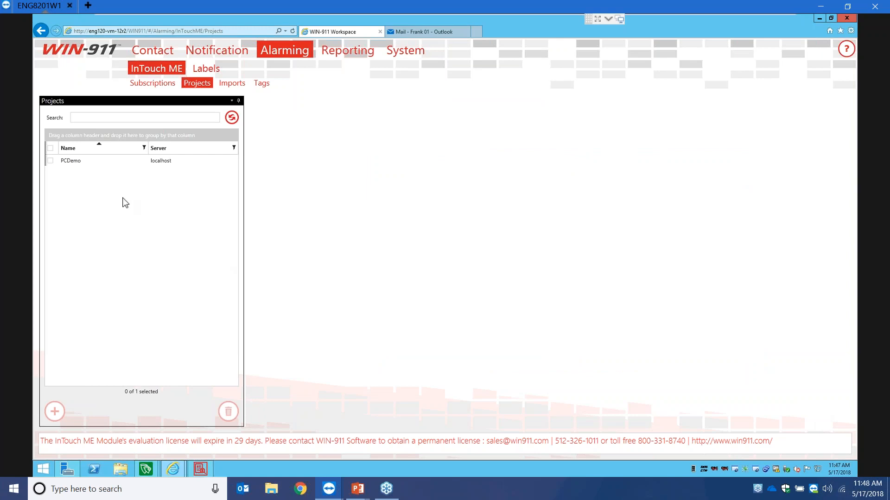
- Select PCDemo to show its three routes, open the empty Log Viewer, then switch to InTouch ME alarms
click(126, 161)
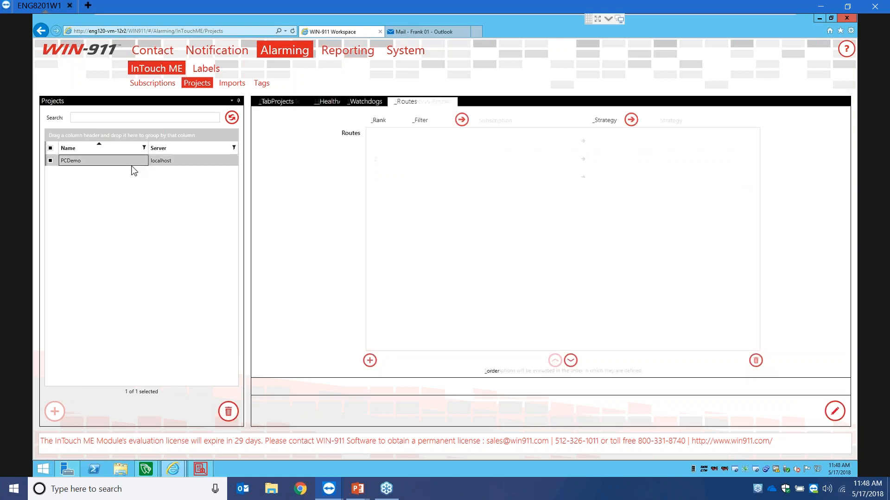
click(200, 470)
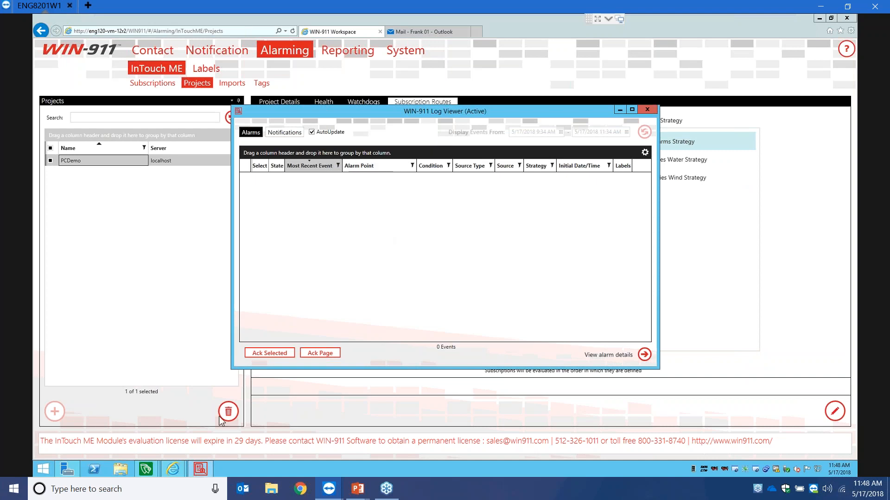
mouse_move(153, 472)
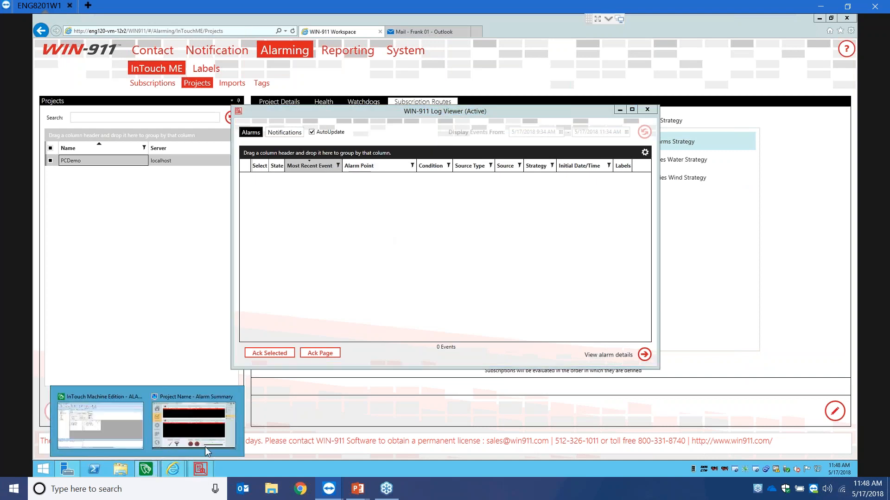
click(194, 426)
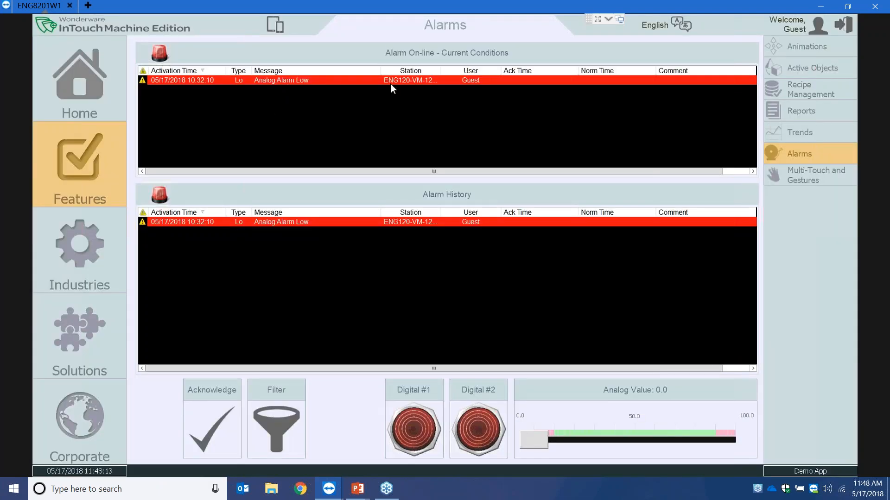
- Bring the Log Viewer forward, make it taller, then switch to the WIN-911 Workspace window
key(super)
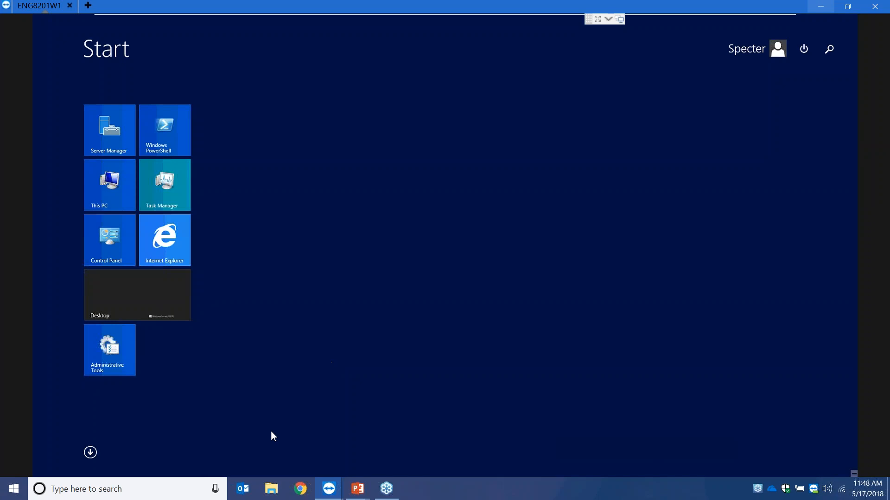
key(super)
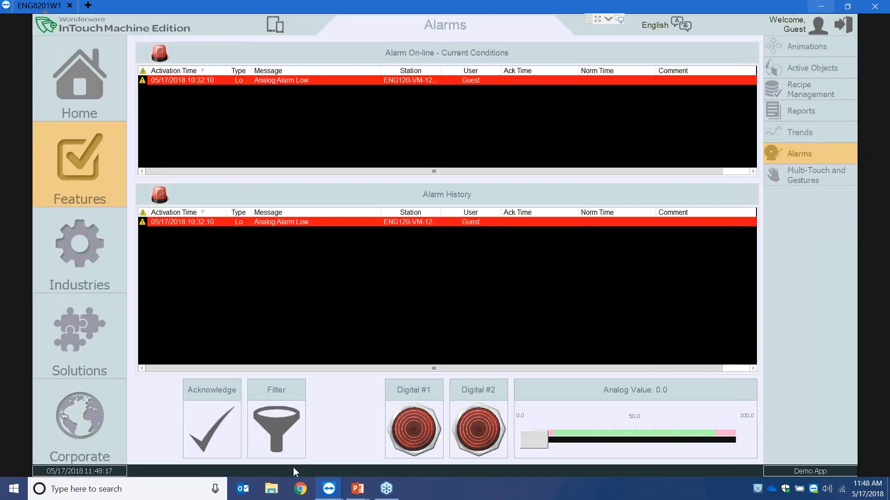
key(super)
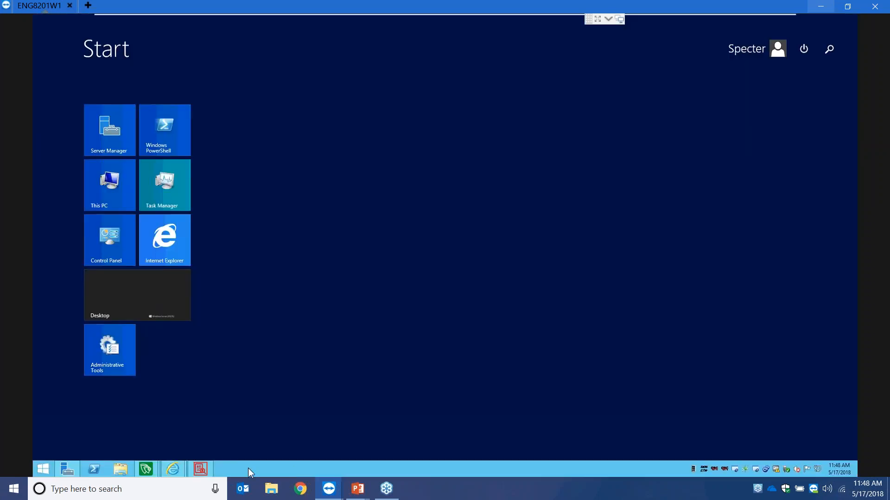
click(199, 468)
drag(471, 106, 505, 93)
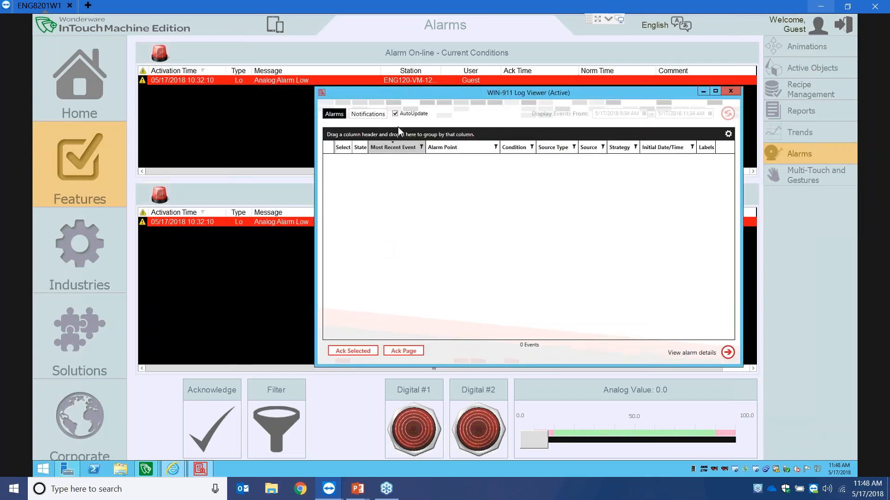
mouse_move(145, 468)
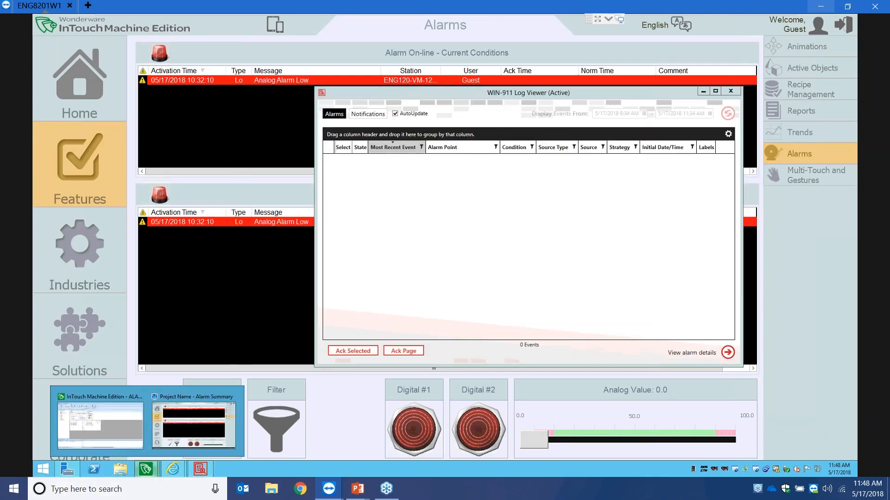
click(149, 468)
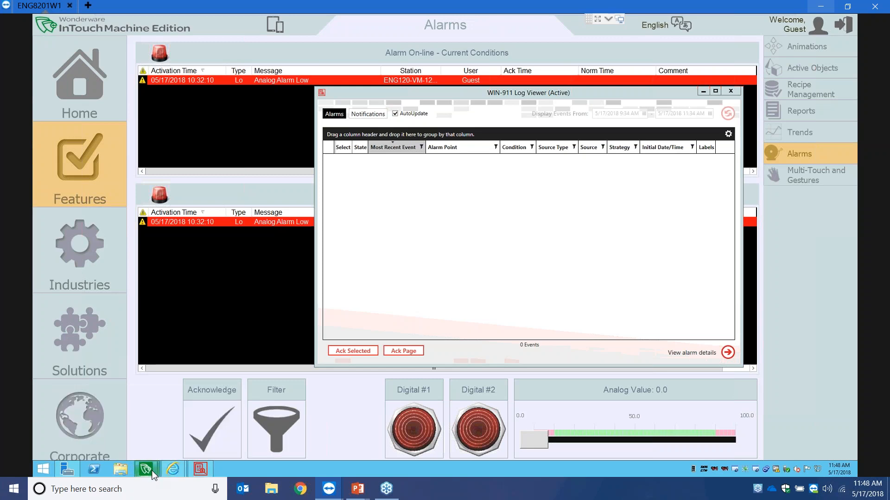
mouse_move(171, 469)
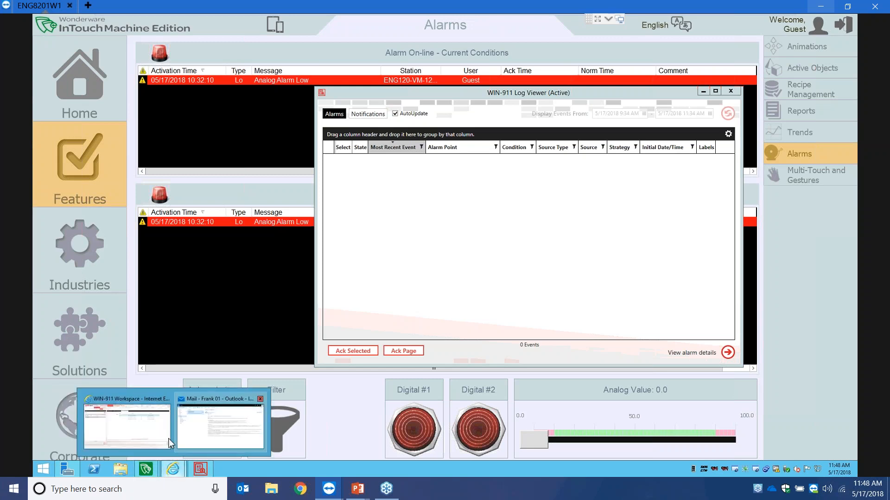
click(139, 425)
- Review PCDemo's connection, health, watchdogs and subscription routes details
click(137, 154)
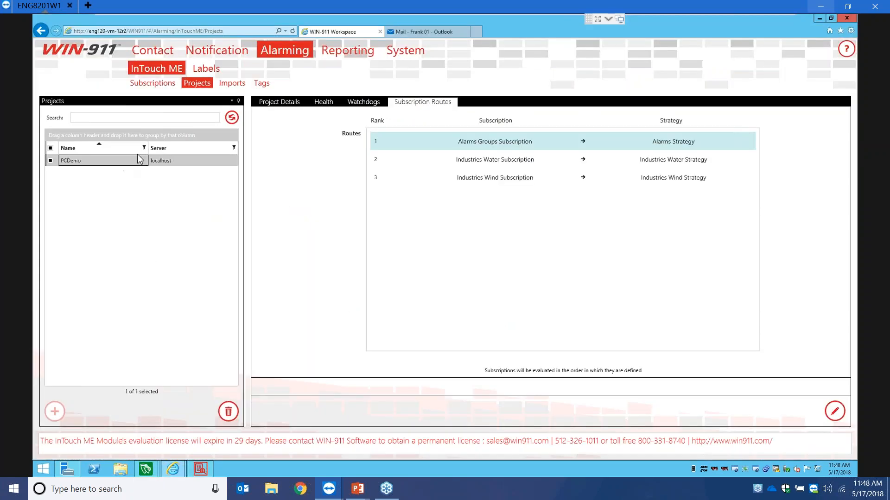
click(269, 105)
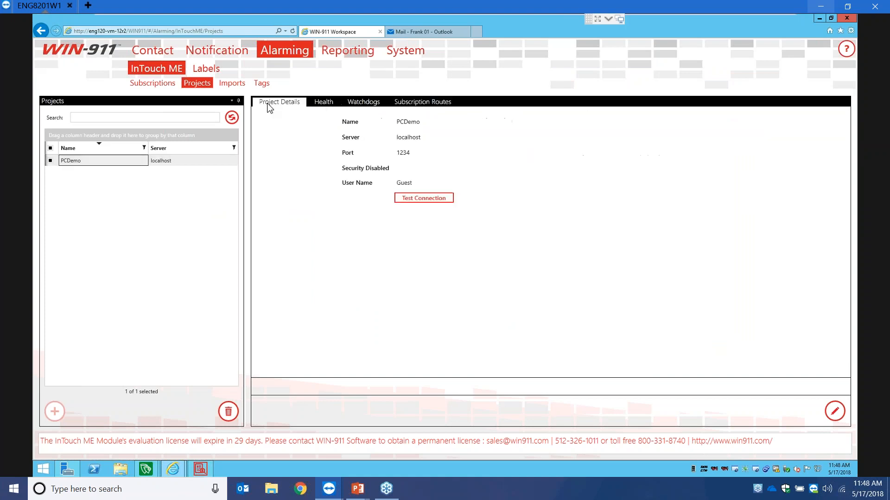
click(327, 103)
click(363, 102)
click(420, 102)
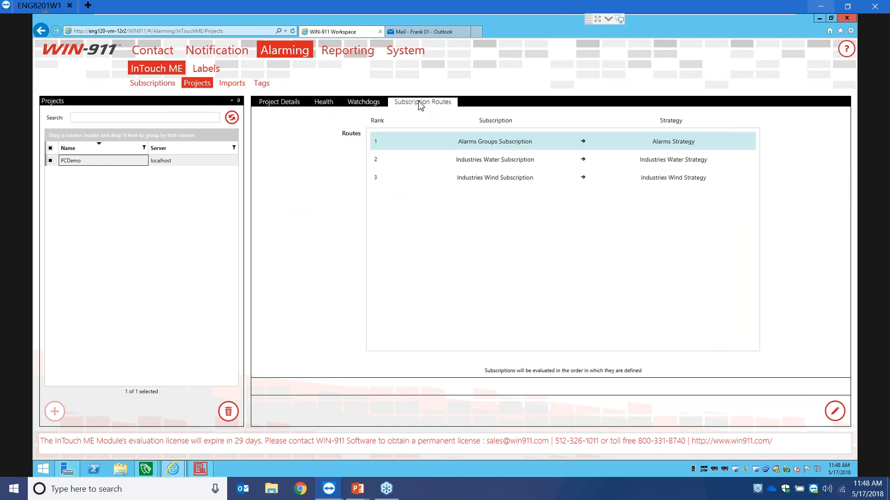
- Review the All Alarms, Industries Water, Industries Wind and Alarms Groups subscriptions
click(155, 84)
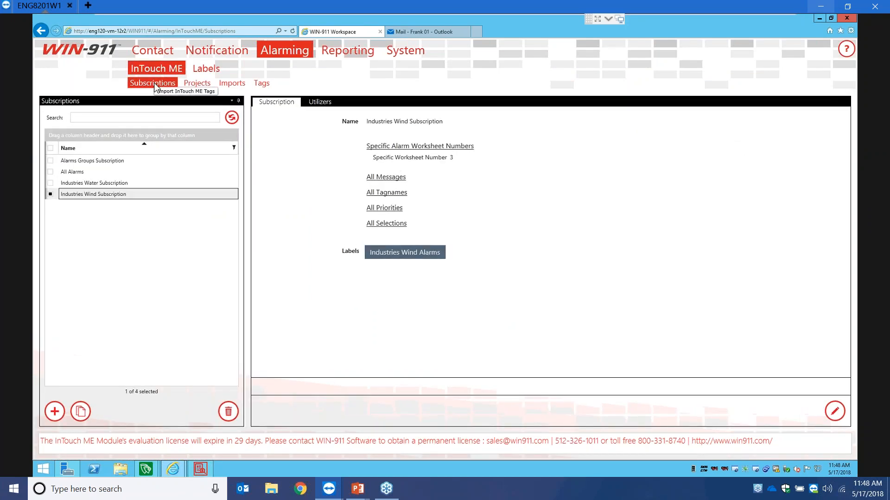
click(103, 172)
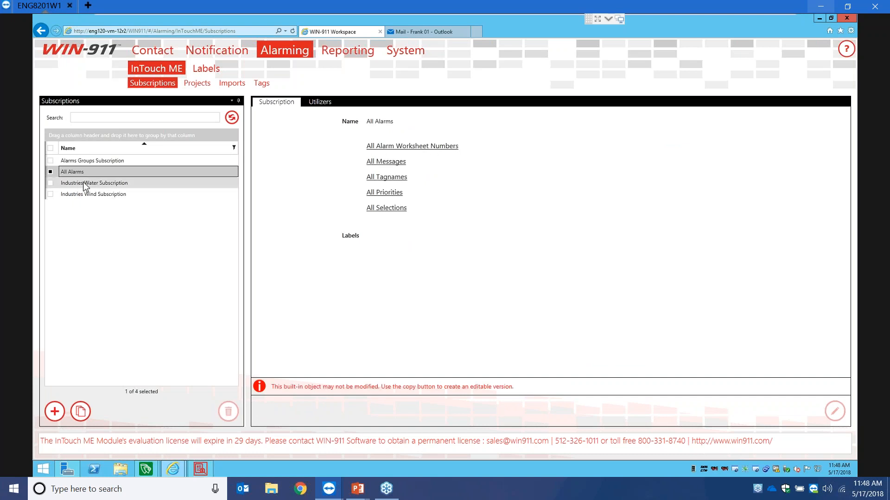
click(84, 184)
click(85, 195)
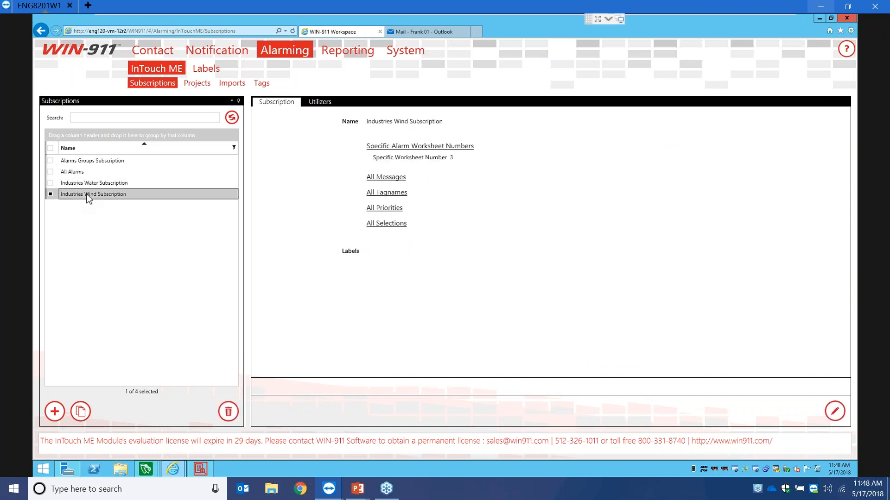
click(99, 163)
click(197, 83)
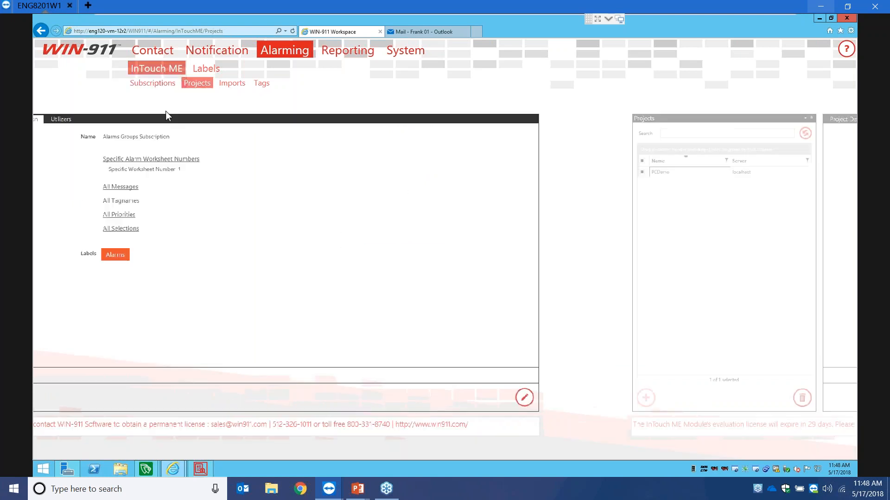
- Change the rank 1 route's subscription to All Alarms and save
click(836, 414)
click(566, 141)
click(452, 152)
click(809, 411)
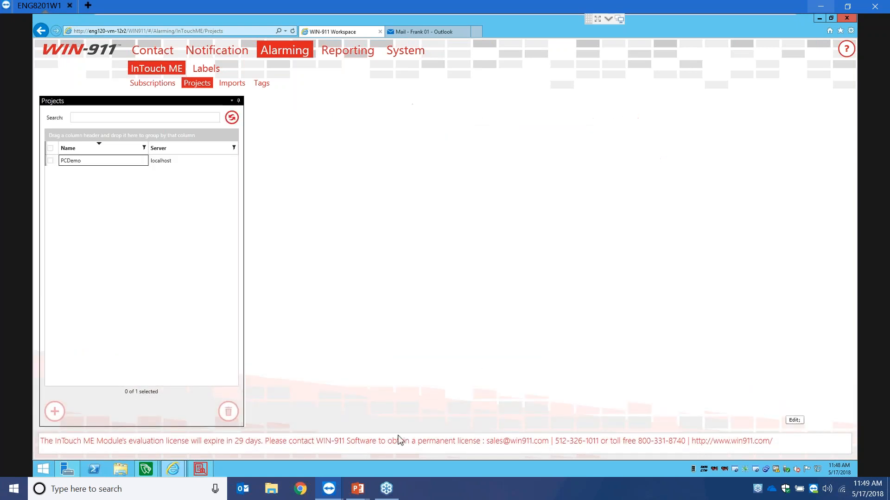
- Show the Log Viewer's four alarms, tick INDUSTRIES_WATER.PRESSURE, and move the window lower to uncover the routes
click(195, 470)
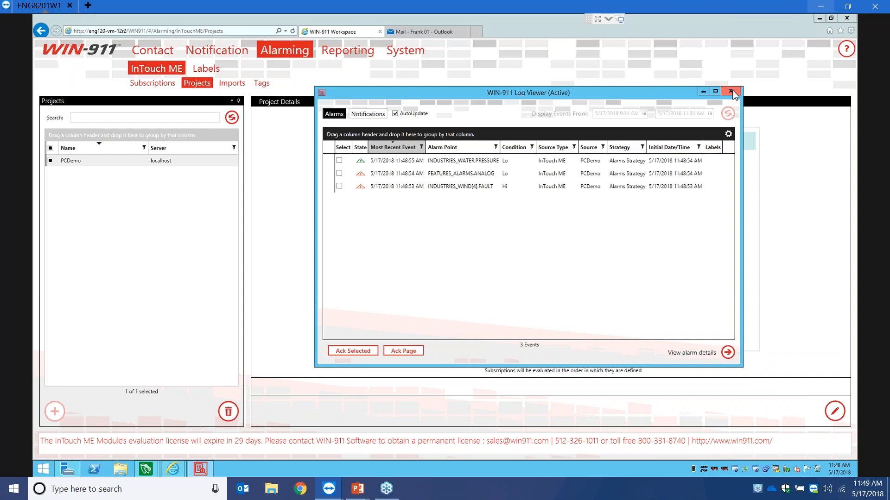
click(622, 163)
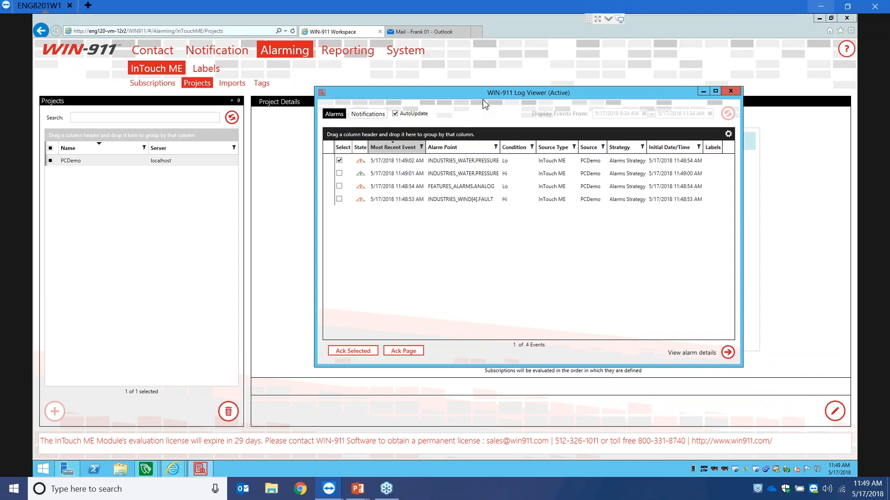
drag(426, 118, 319, 141)
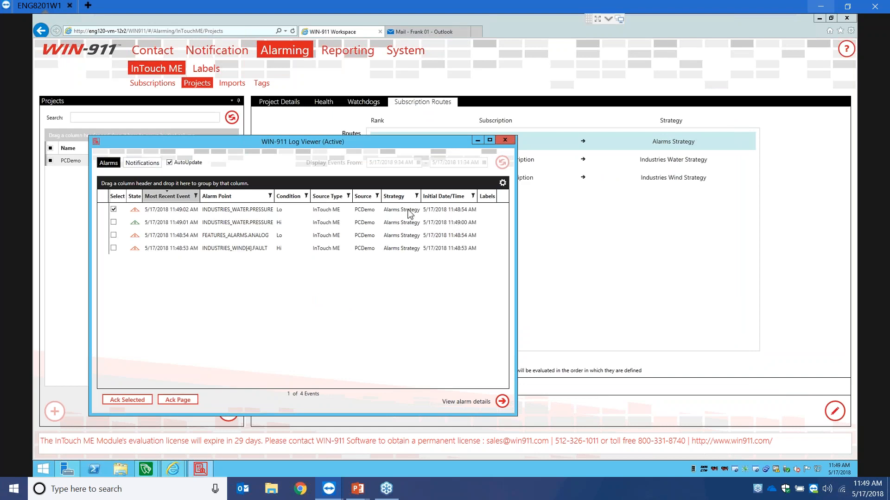
drag(358, 134, 372, 184)
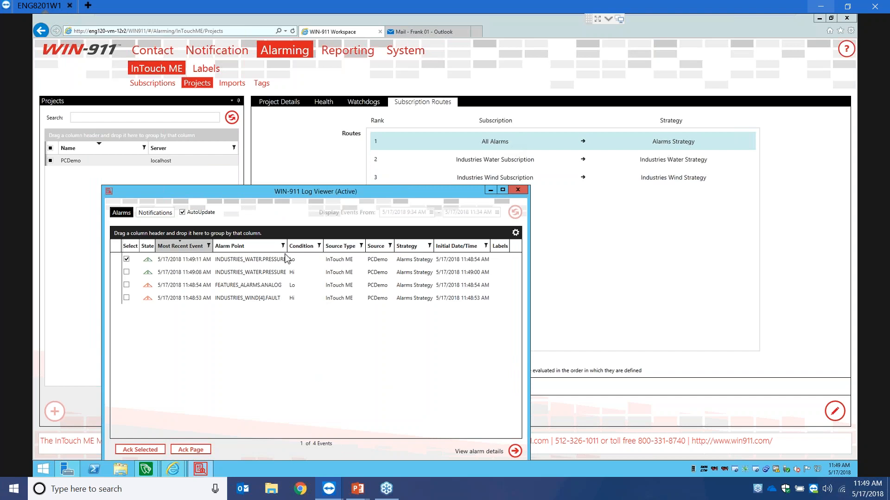
click(613, 291)
click(834, 411)
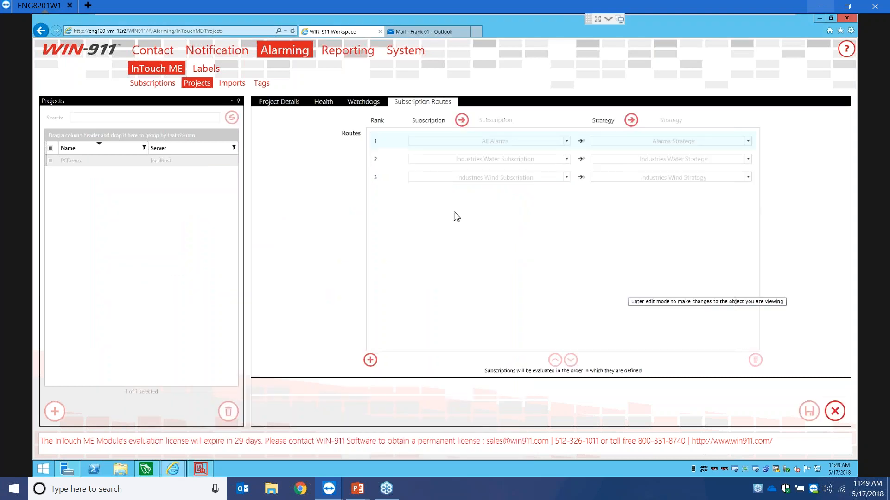
click(566, 141)
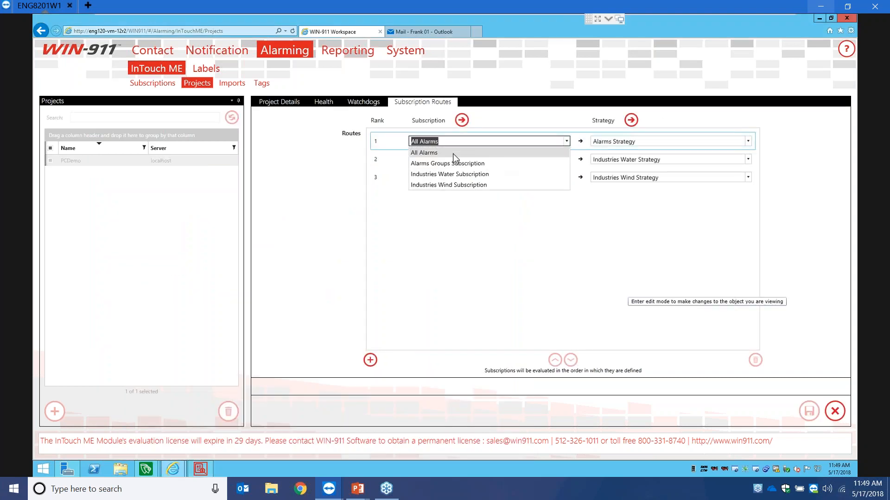
click(441, 165)
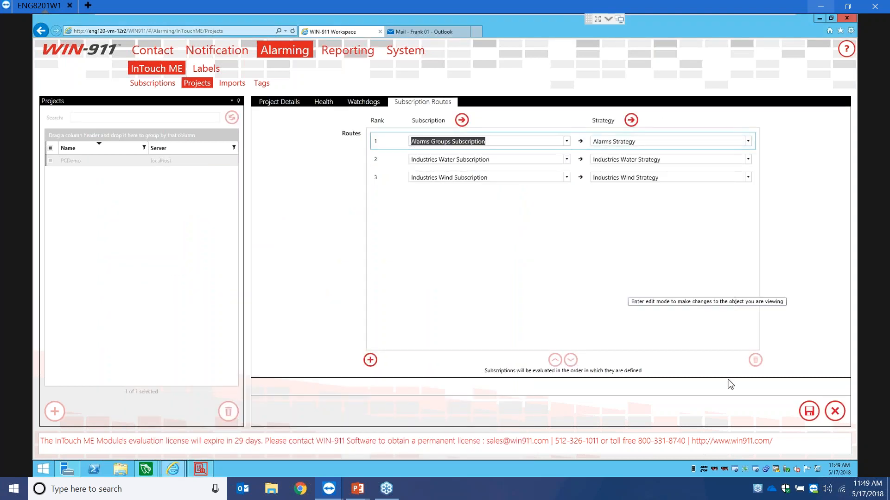
click(809, 412)
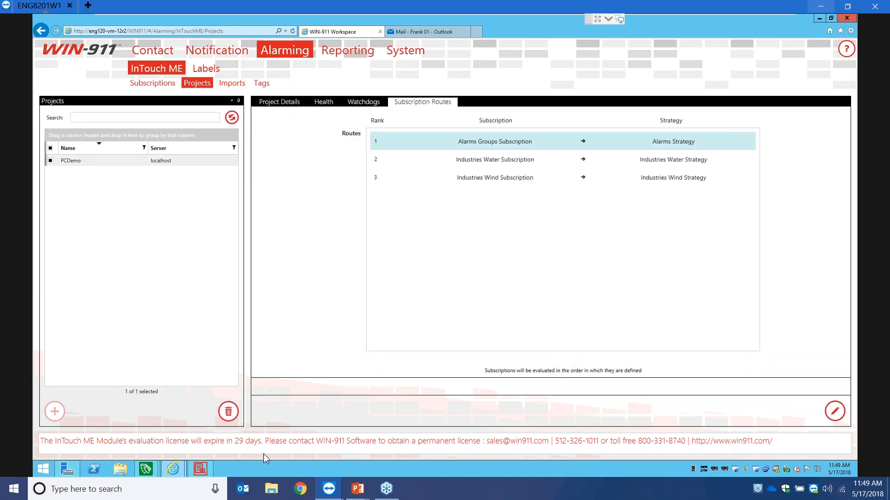
click(192, 470)
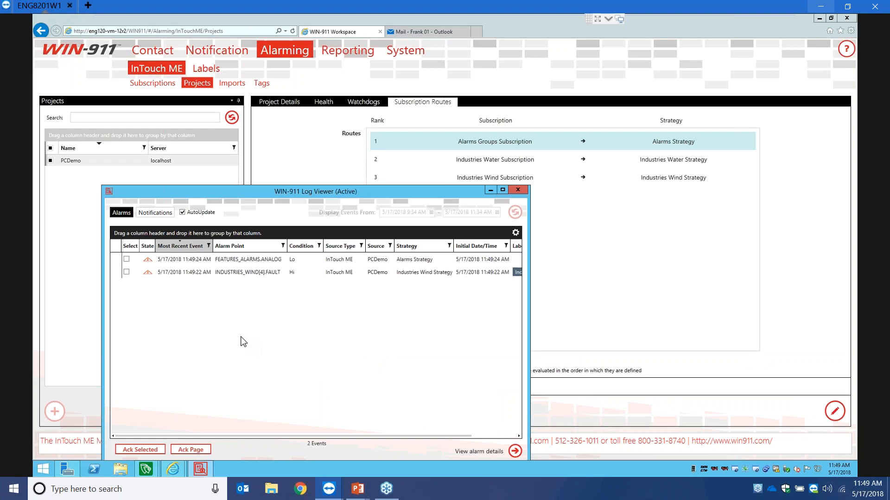
drag(318, 192, 296, 141)
click(327, 223)
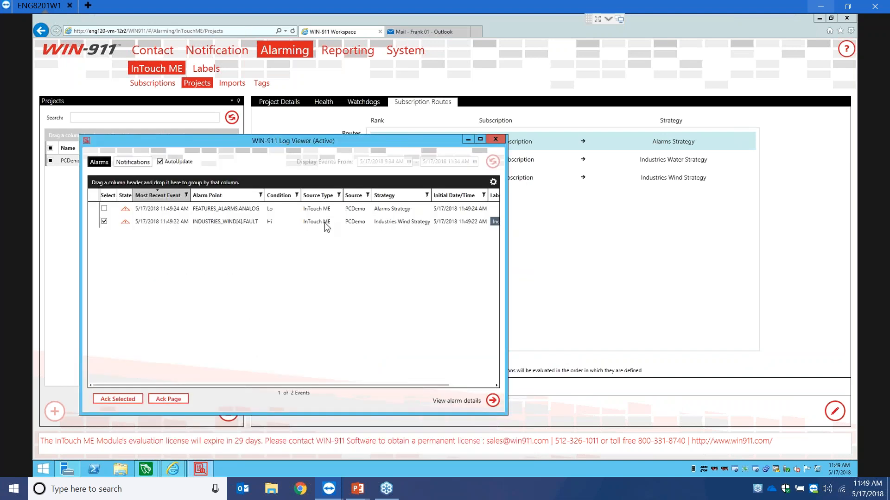
double_click(225, 226)
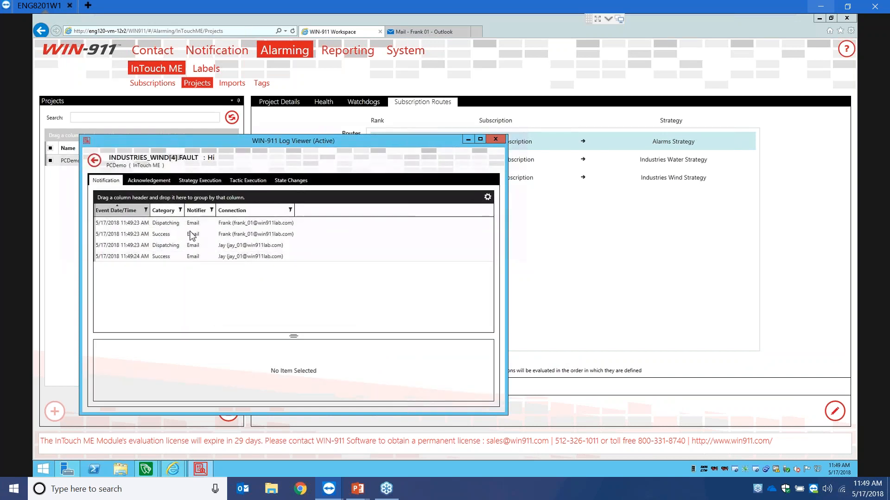
click(190, 226)
click(183, 236)
click(174, 246)
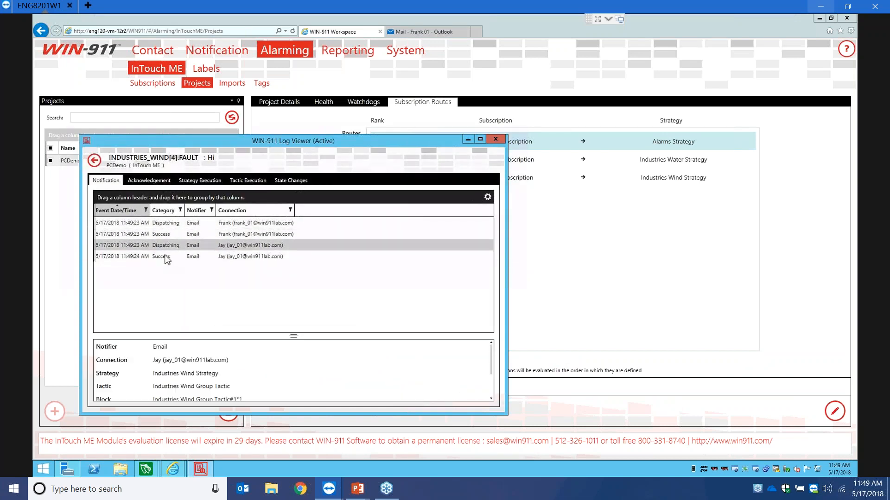
click(163, 258)
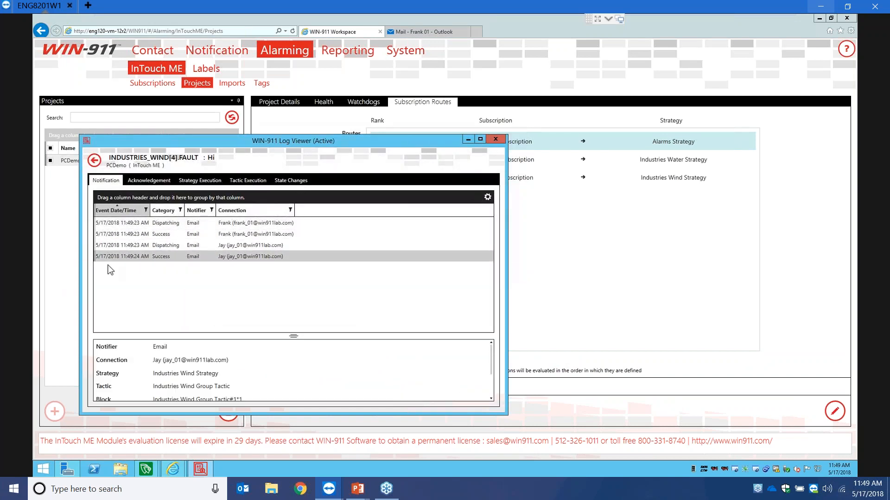
click(93, 161)
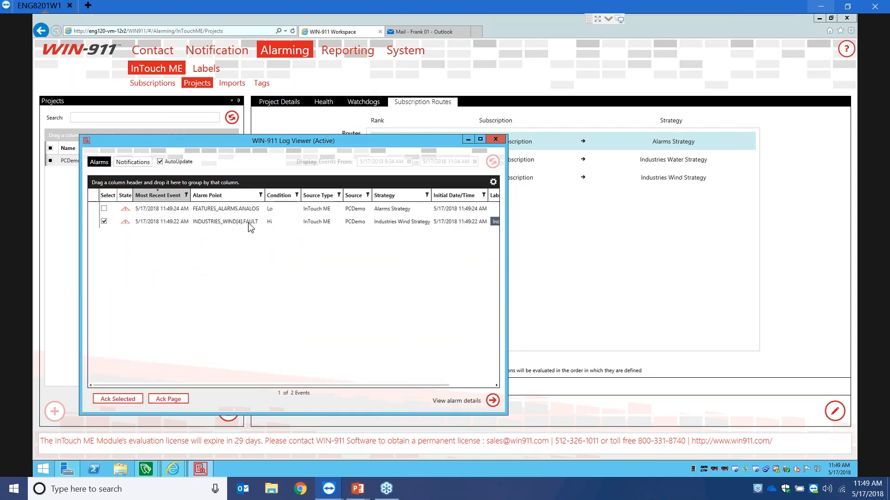
- Reply to the newest Analog Alarm Lo alert e-mail to acknowledge it, then return to WIN-911 Workspace
click(423, 32)
scroll(186, 278, down, 10)
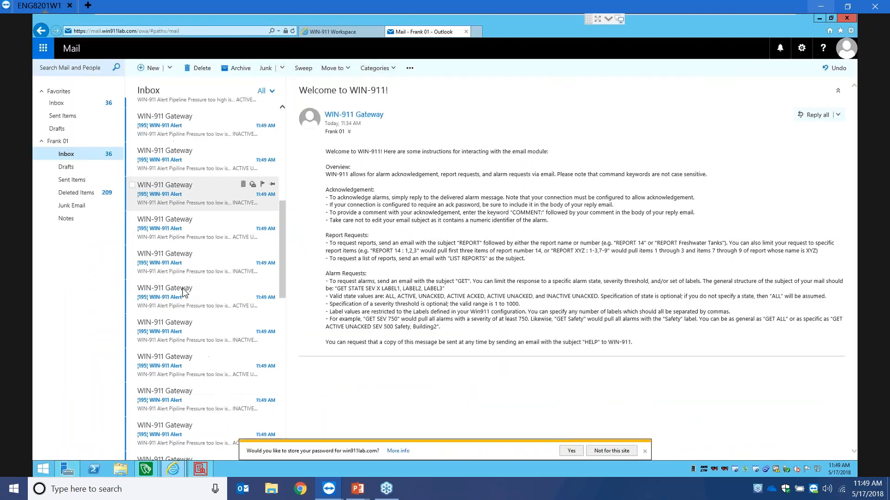
scroll(185, 292, up, 10)
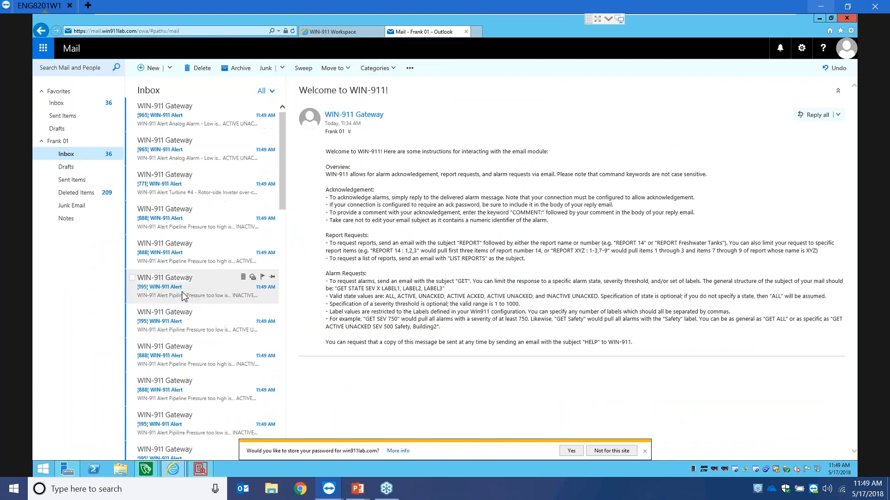
click(207, 122)
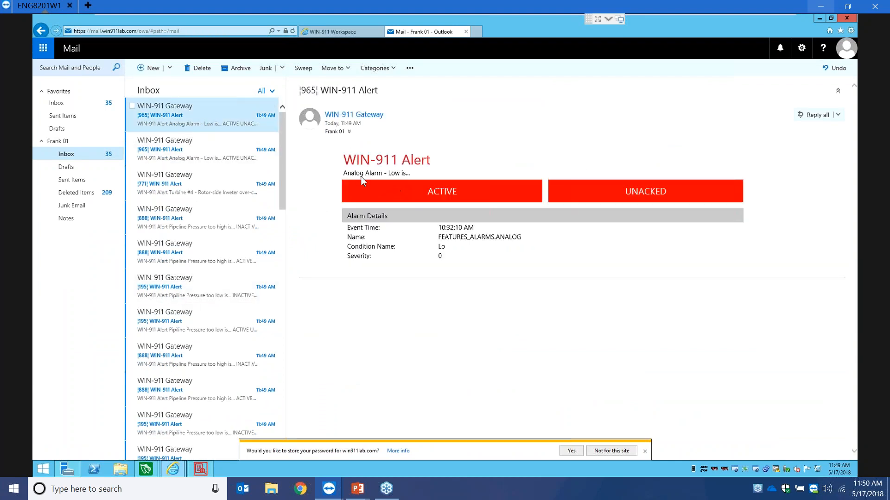
right_click(183, 111)
key(Return)
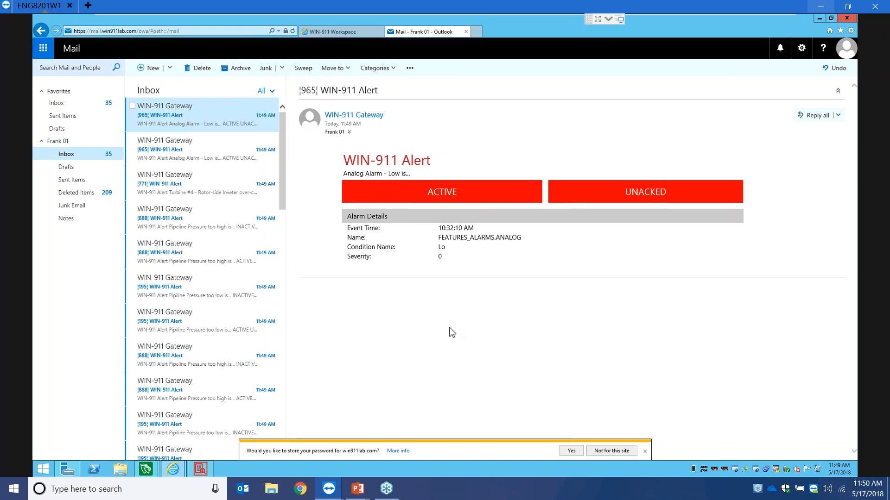
click(314, 204)
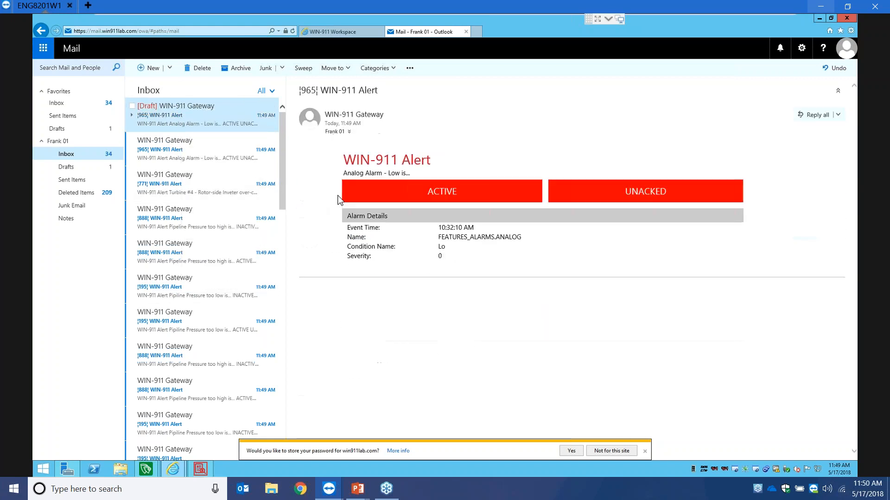
click(345, 33)
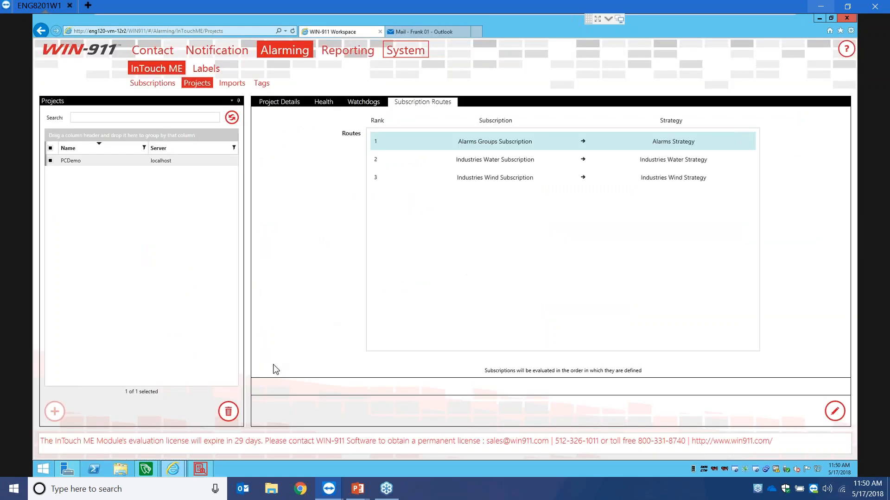
- In the Log Viewer, check the INDUSTRIES_WIND[4].FAULT alarm's acknowledgement and notification events
click(198, 470)
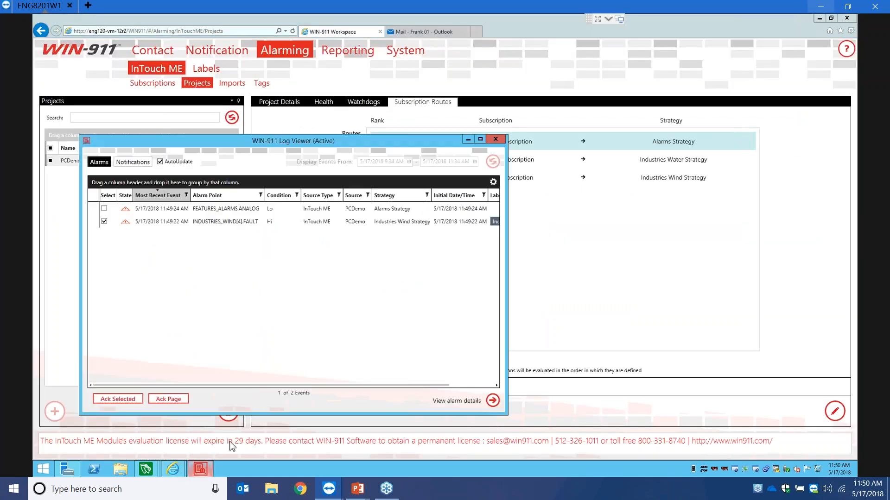
double_click(232, 222)
click(154, 182)
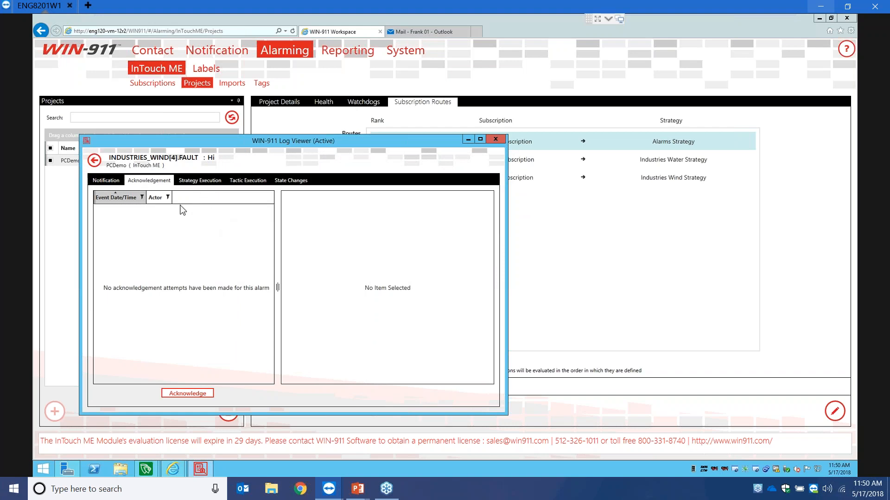
drag(268, 142, 464, 151)
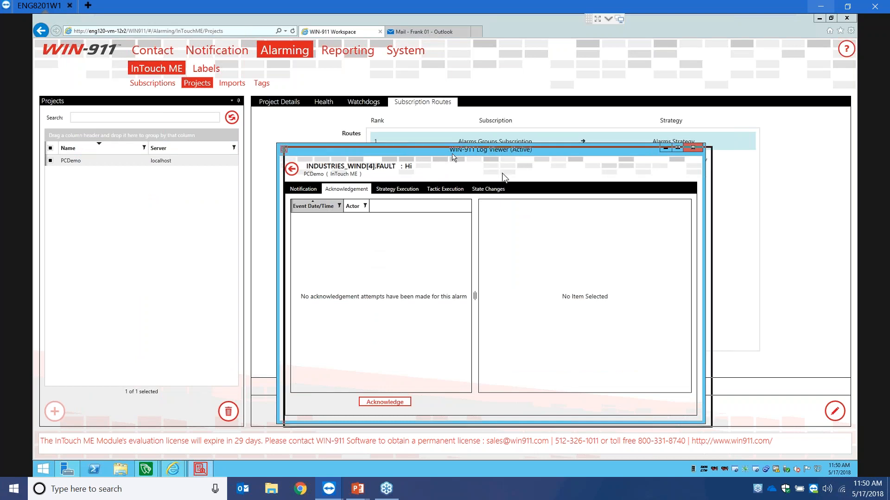
drag(443, 151, 499, 173)
click(360, 213)
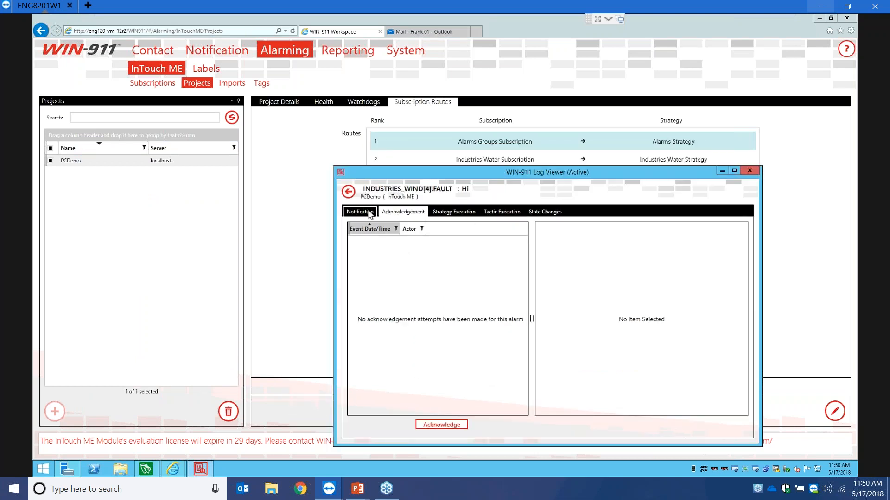
click(349, 192)
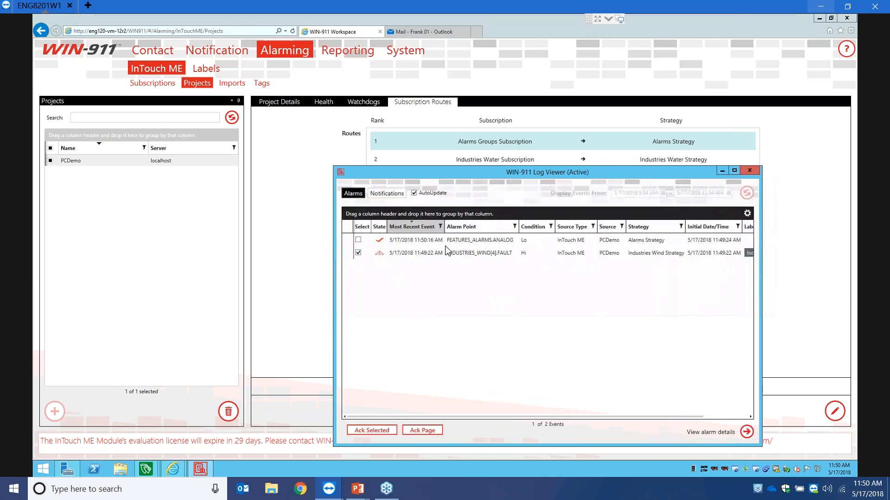
- Confirm FEATURES_ALARMS.ANALOG was acknowledged by e-mail at 11:50:16, then bring up the InTouch alarm screen
double_click(430, 241)
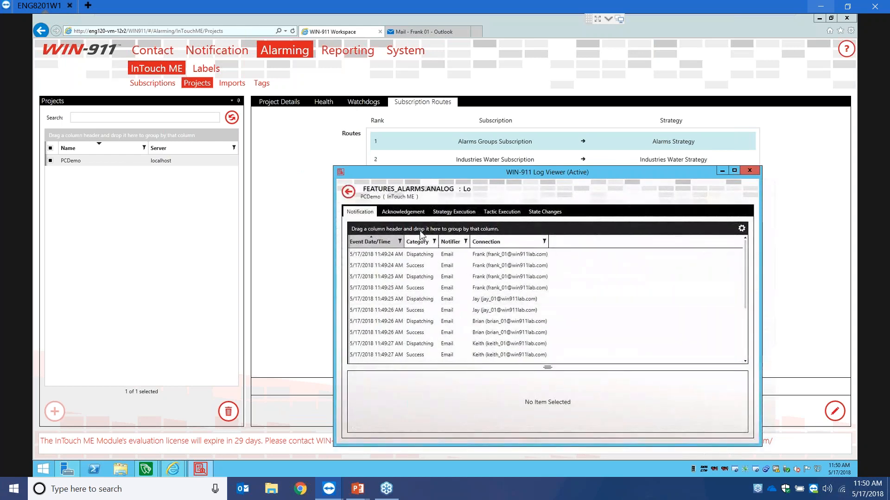
click(410, 214)
click(415, 241)
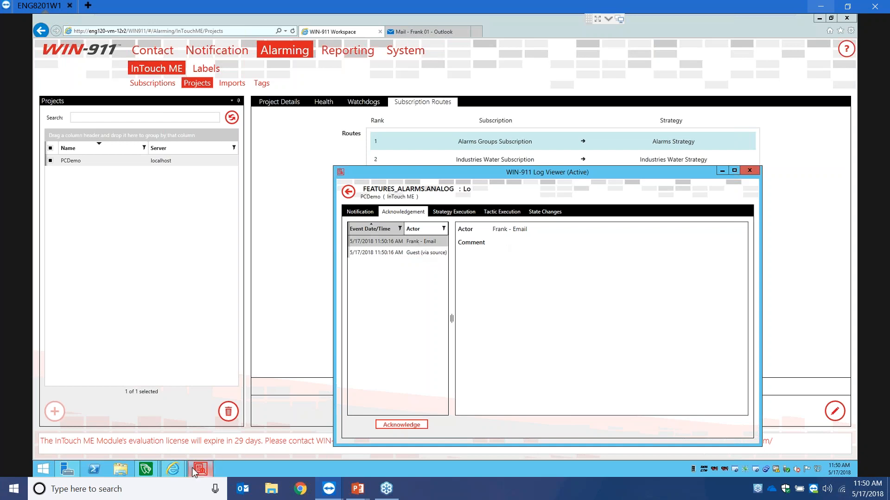
mouse_move(146, 469)
click(180, 416)
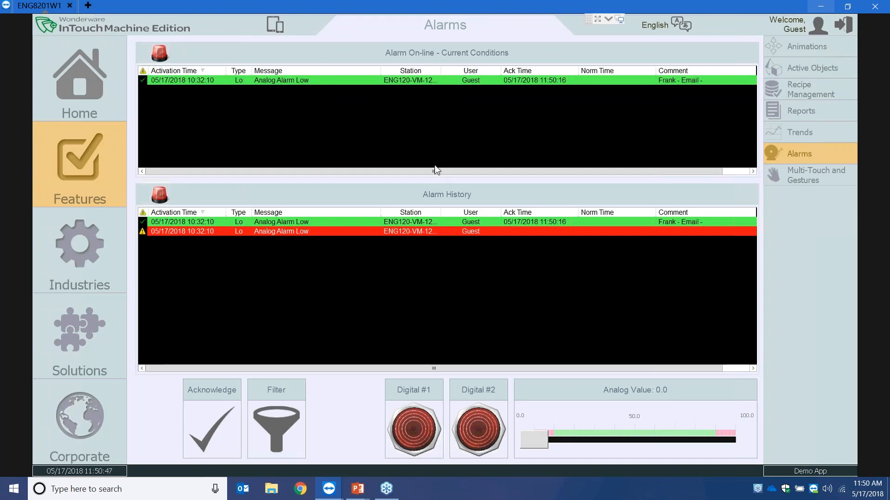
- Review the Log Viewer's notification events, including INDUSTRIES_WATER.PRESSURE, then return to the alarm list
key(super)
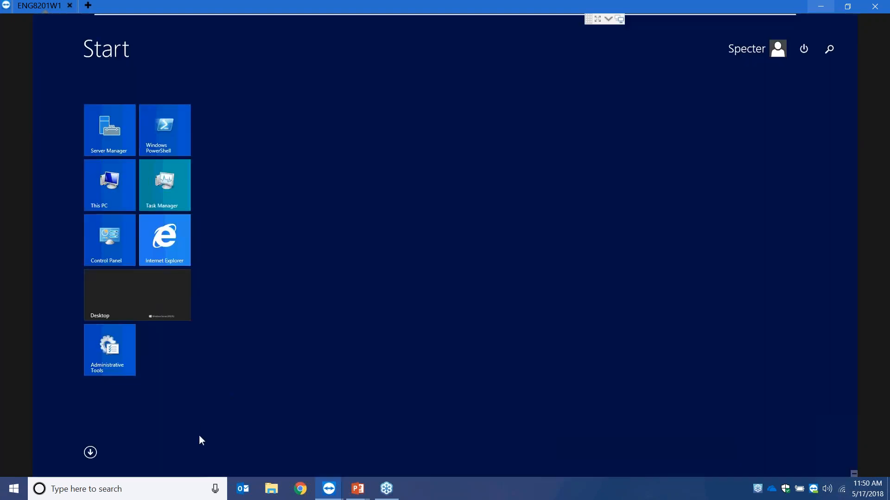
key(super)
key(super+d)
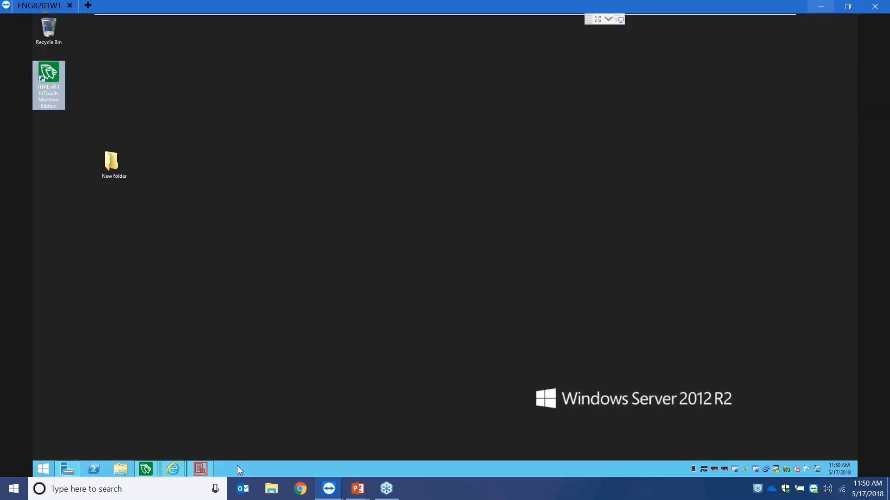
click(200, 468)
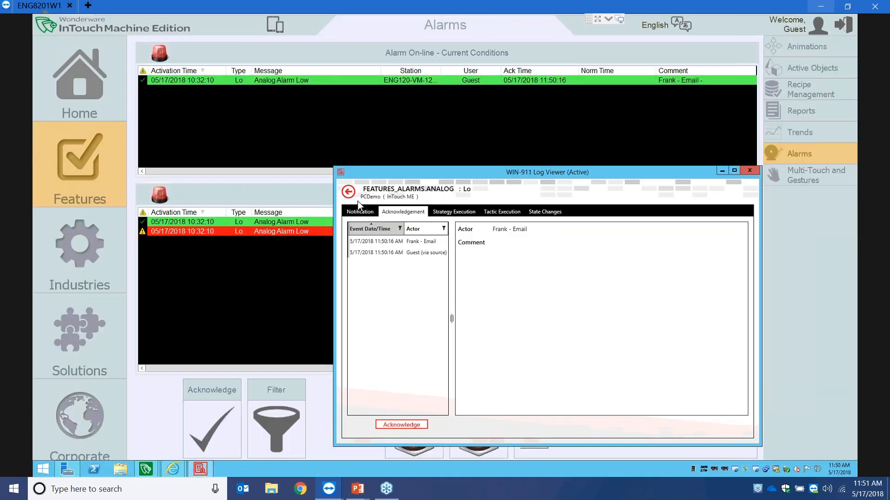
click(348, 192)
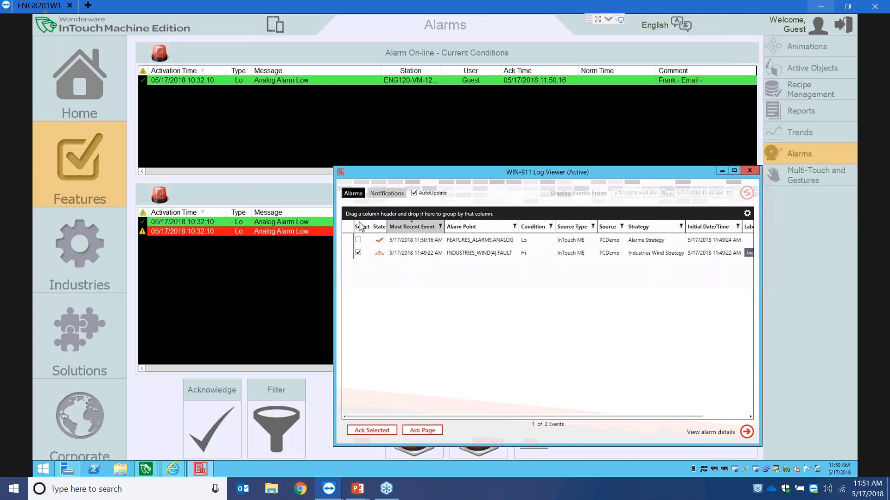
click(386, 193)
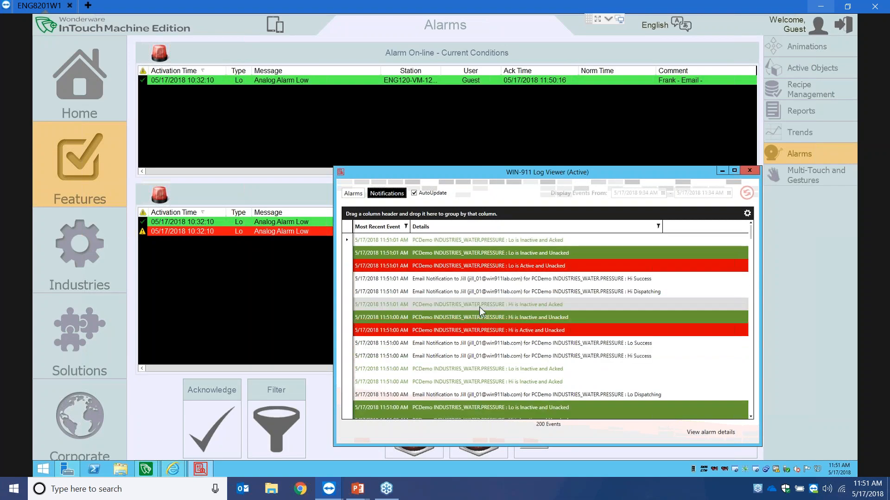
click(479, 254)
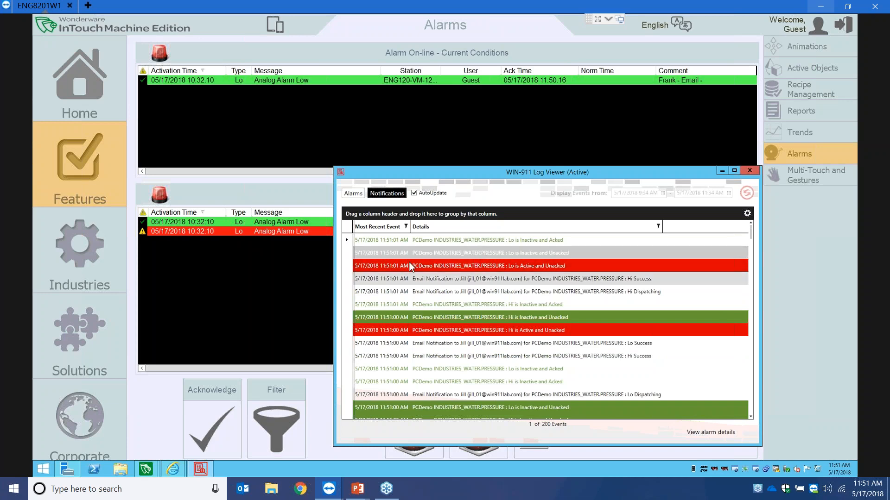
click(353, 193)
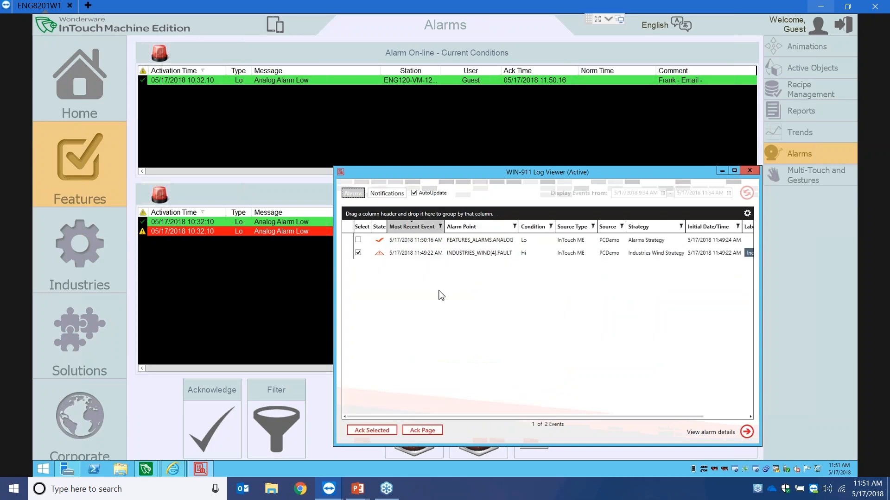
drag(531, 172, 436, 109)
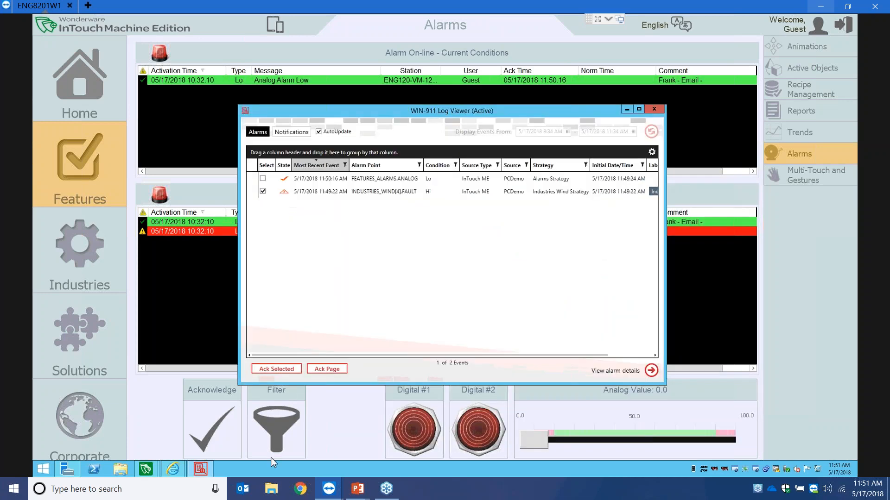
- Minimize the remote machine and TeamViewer session, and advance the presentation to the Online Resources slide
mouse_move(149, 468)
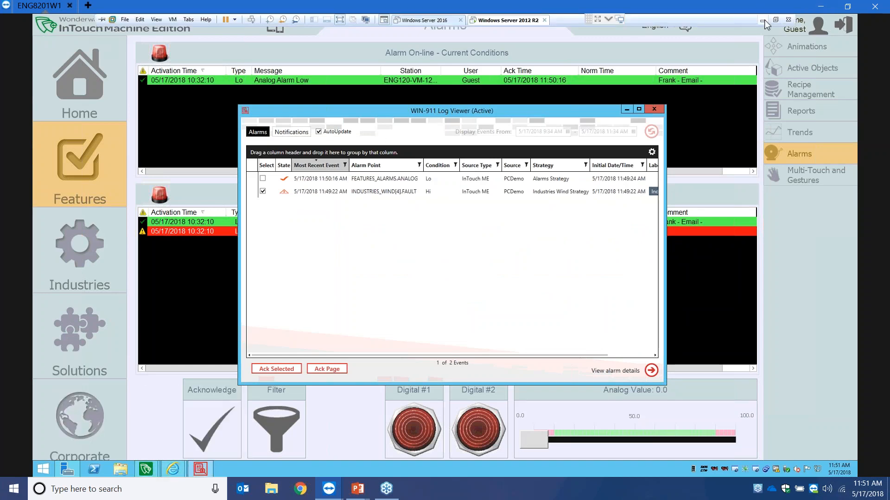
click(758, 17)
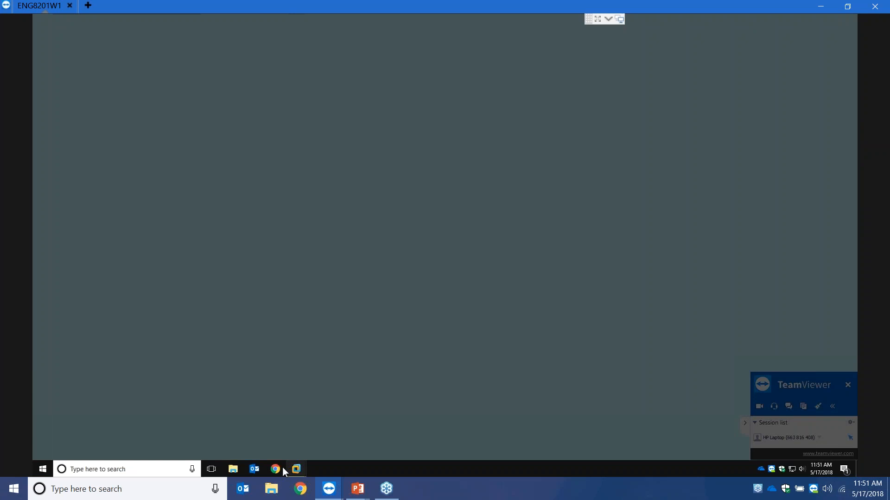
click(609, 19)
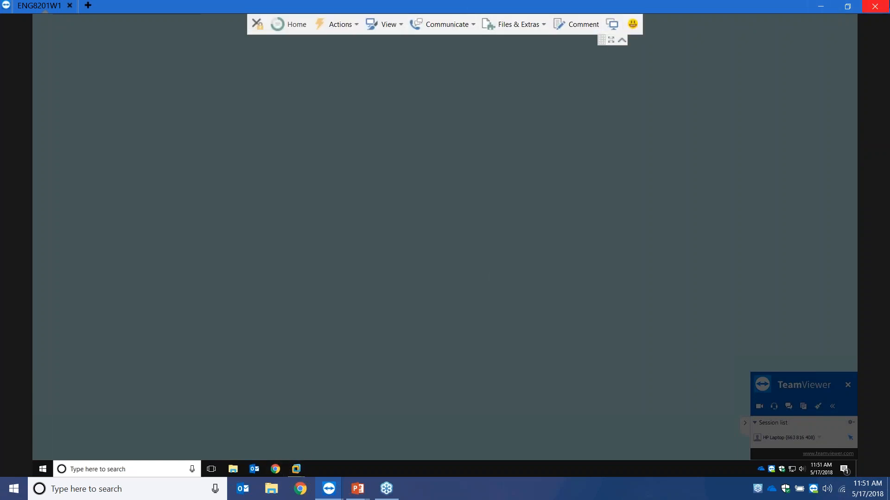
click(822, 6)
click(319, 421)
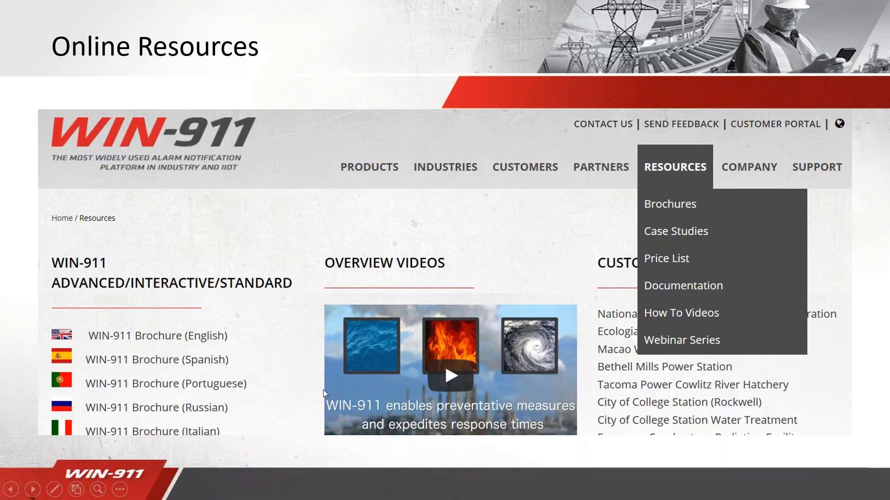
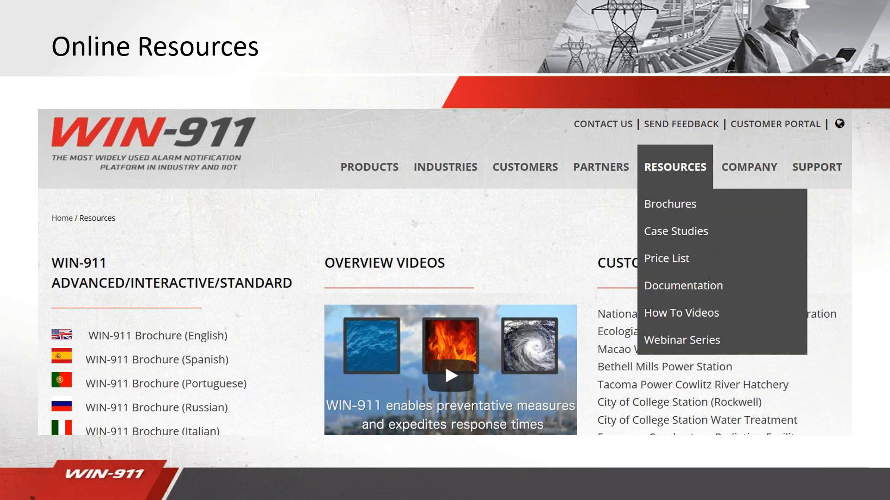
- Advance the slideshow past Online Resources to the WIN-911 closing slide with product manager and sales contacts
key(Right)
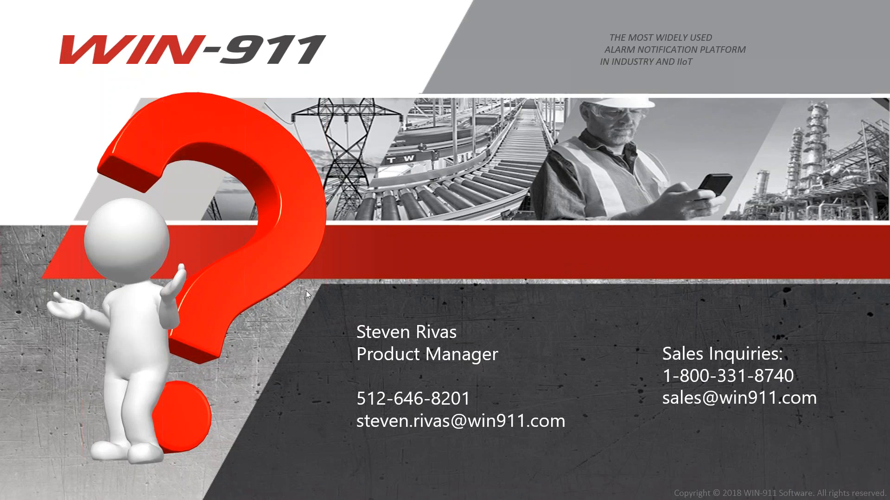
key(Left)
key(Left)
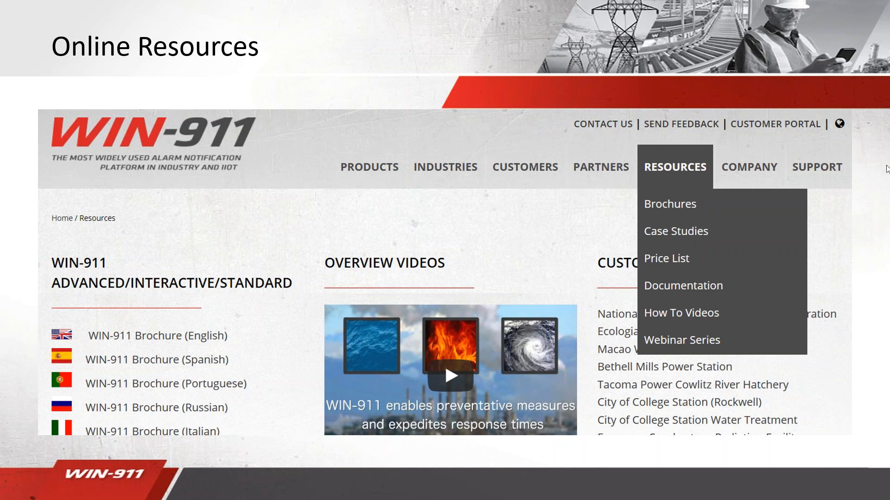
click(335, 270)
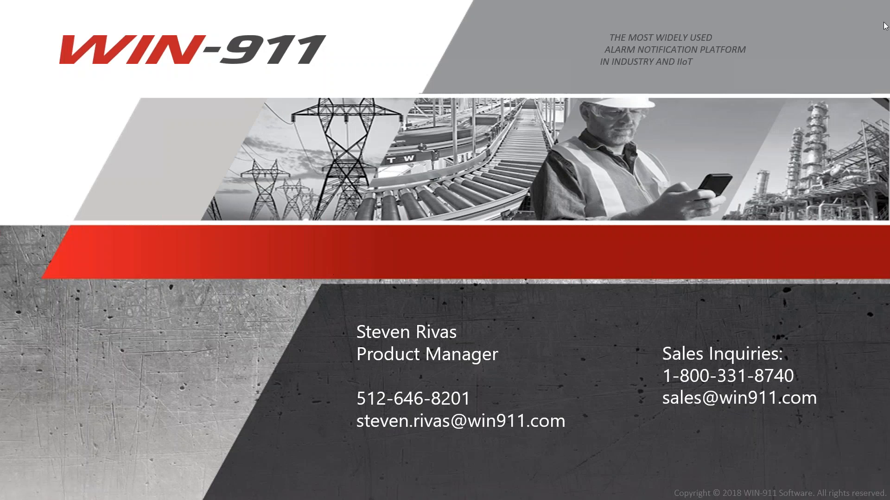